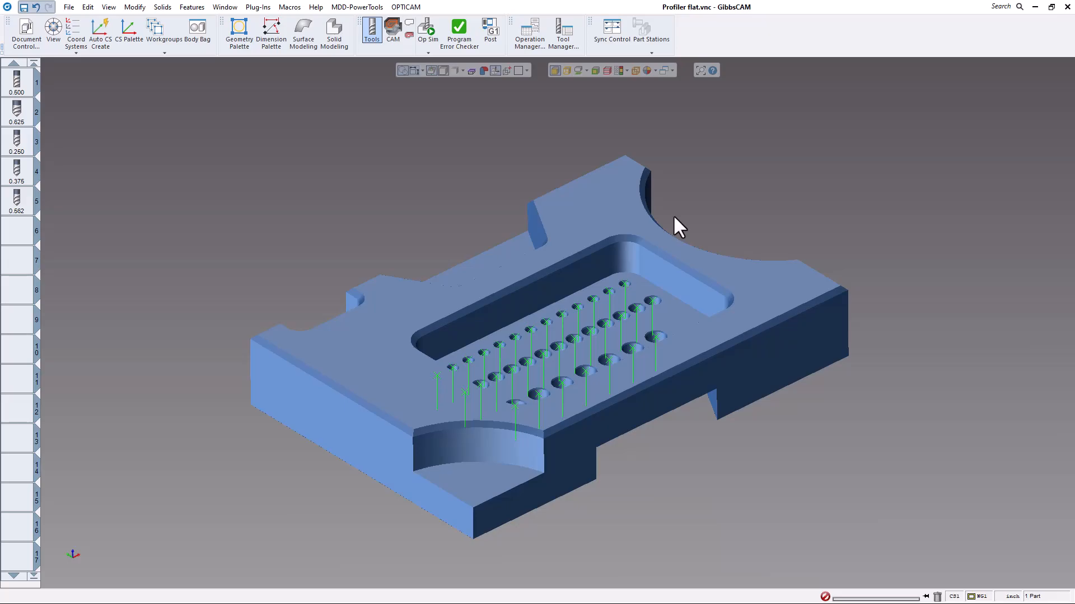
Step: Hide the hole features on the part so only the solid model is displayed
scroll(677, 218, up, 3)
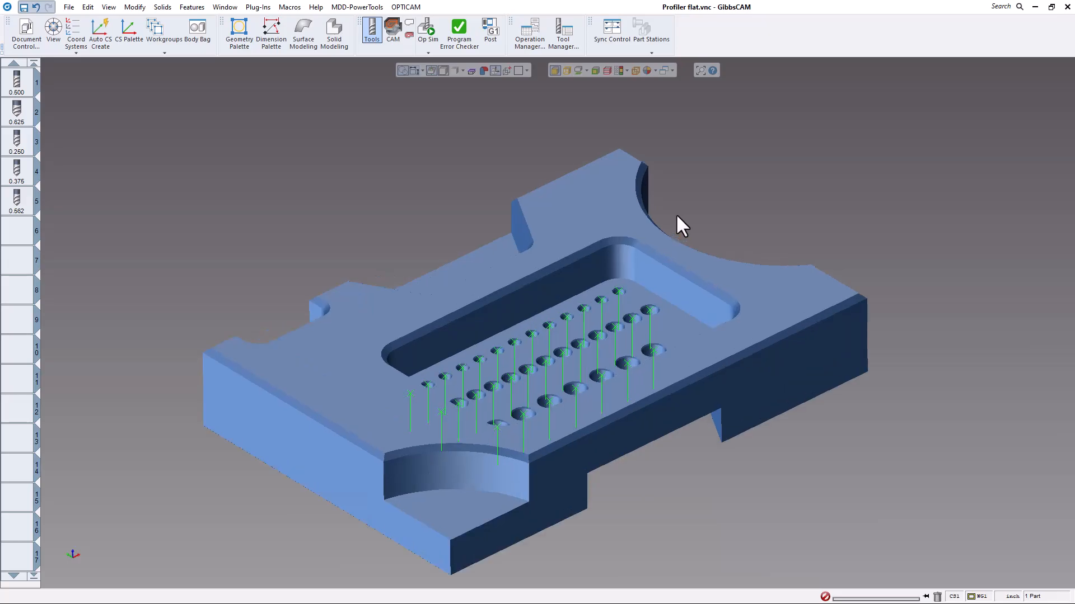
scroll(696, 213, up, 3)
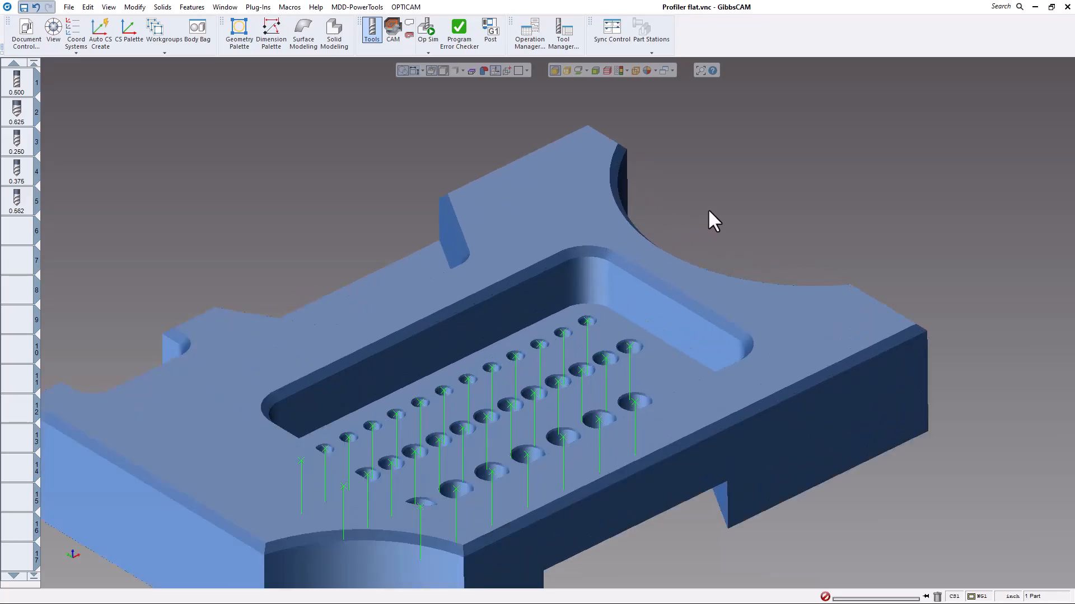
middle_drag(631, 315, 586, 269)
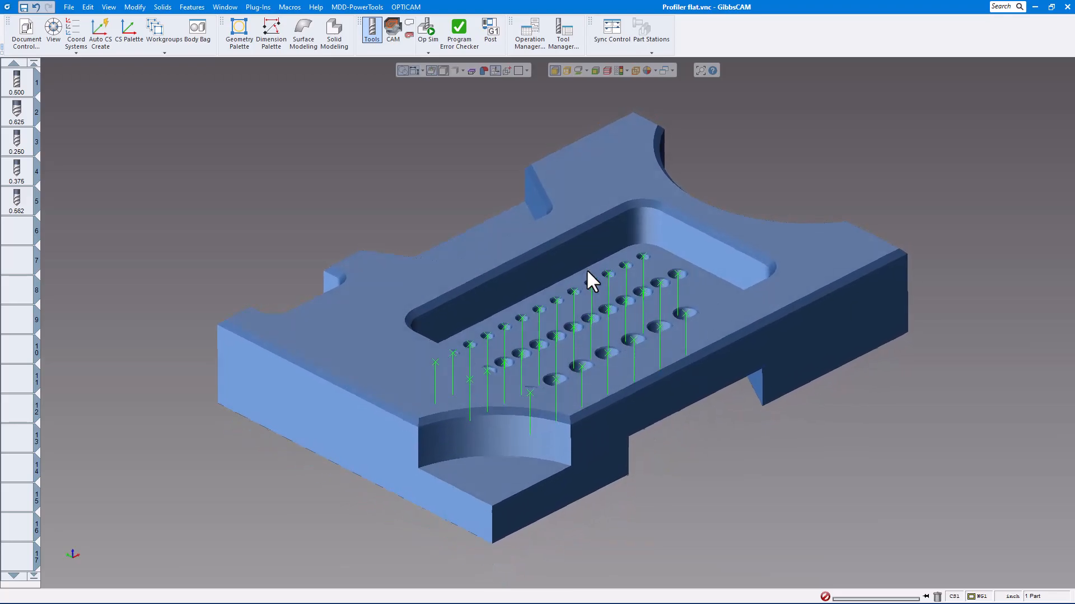
click(108, 8)
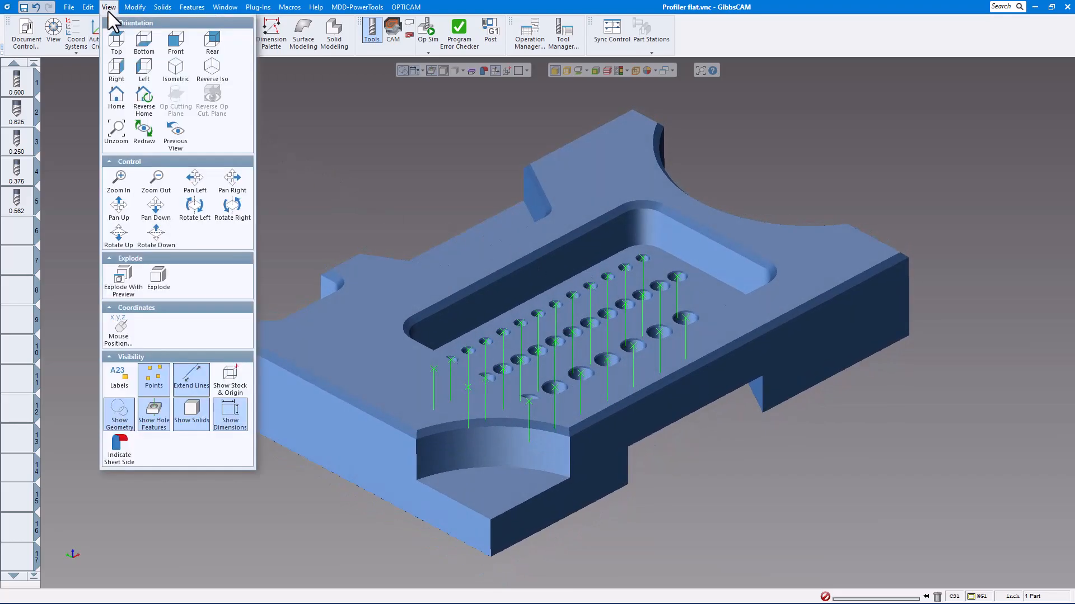
click(153, 423)
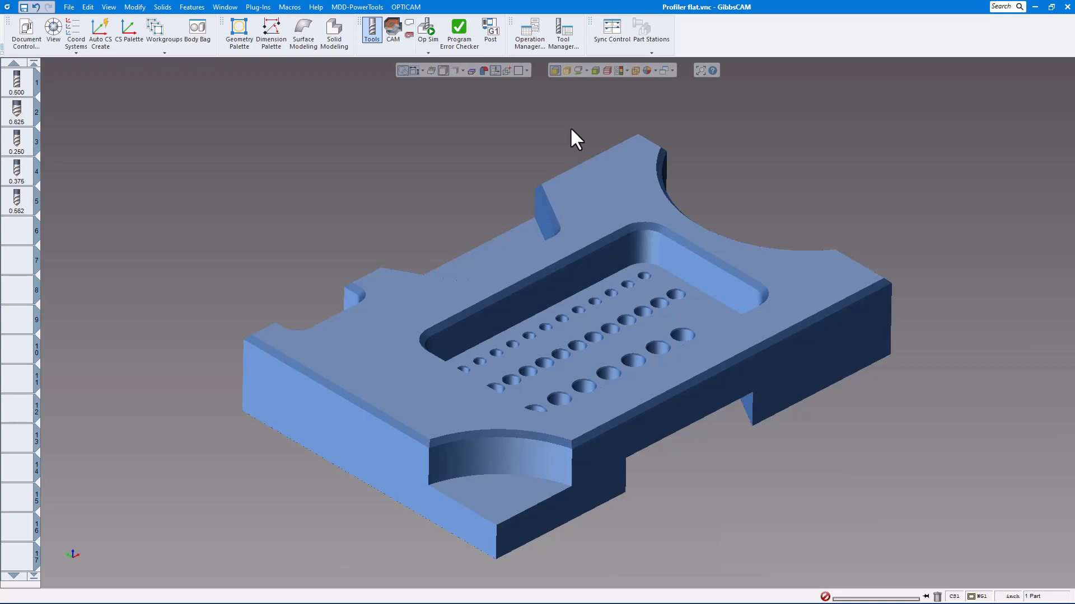
Step: Turn on the Profiler in its planar slice mode and raise its grid to a depth of about -0.53
click(586, 71)
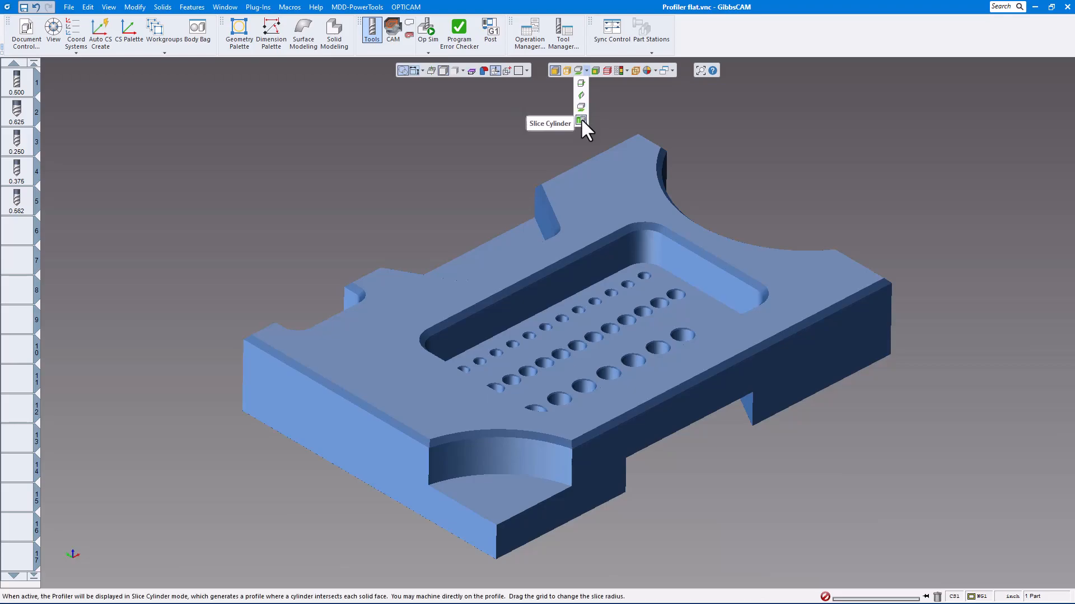
click(580, 84)
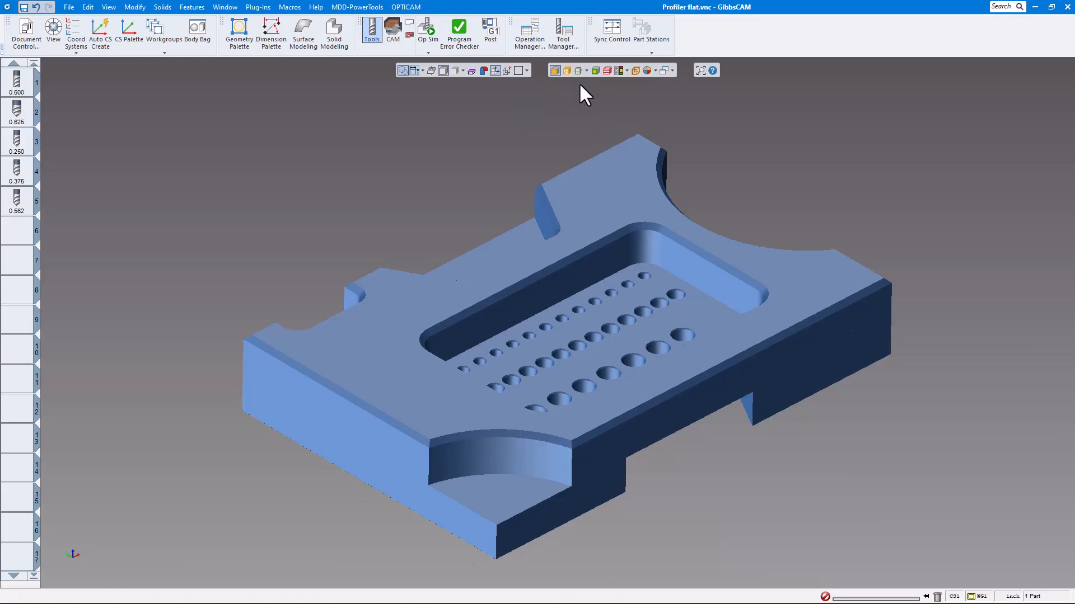
drag(898, 362, 899, 307)
Step: Set the Profiler depth to -1 and apply it
right_click(907, 307)
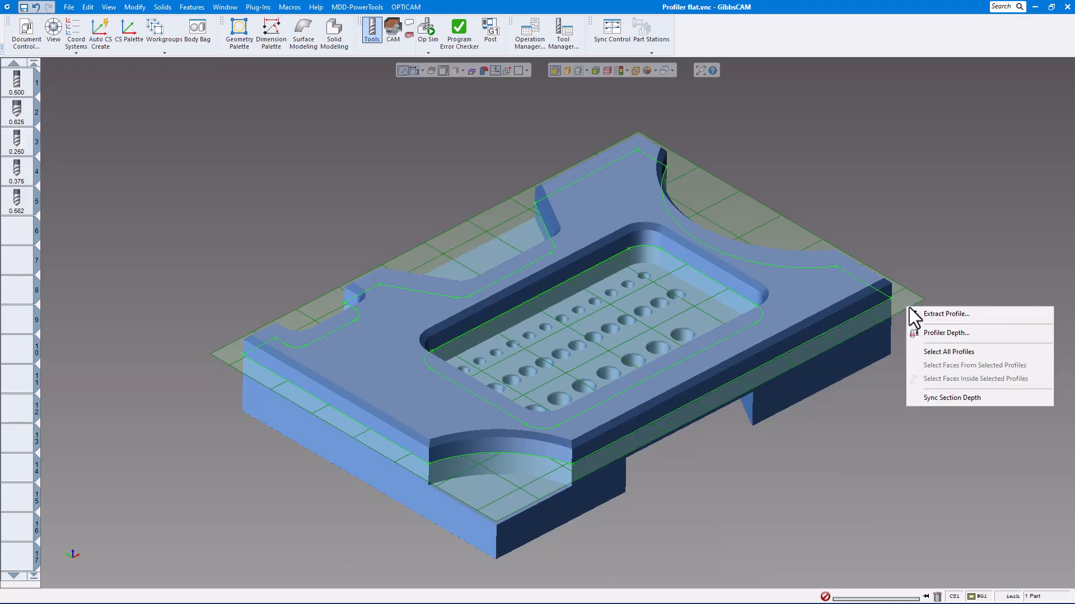
click(939, 334)
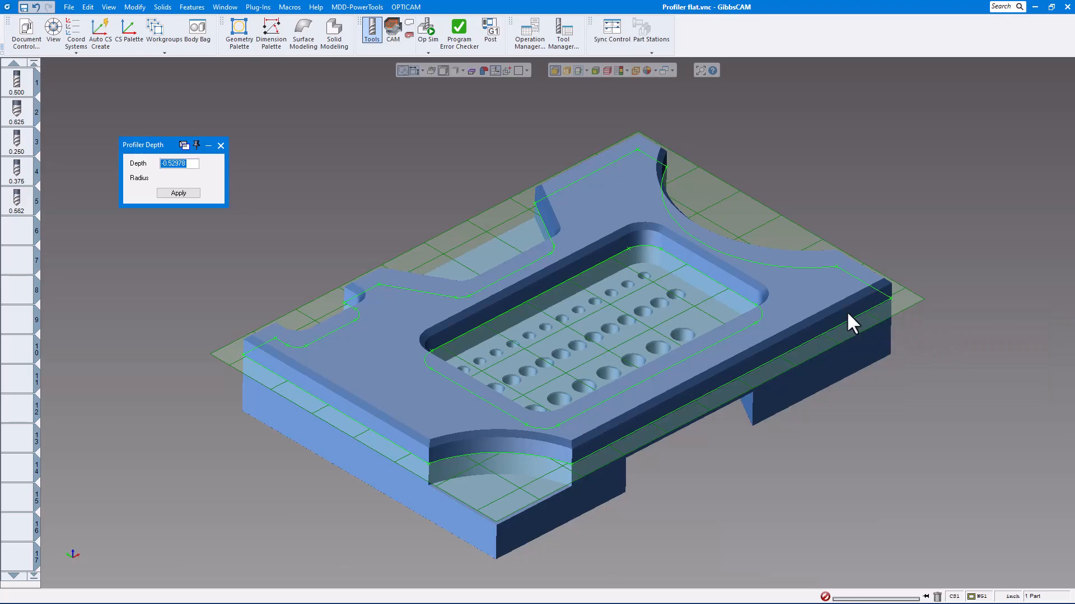
drag(162, 148, 358, 139)
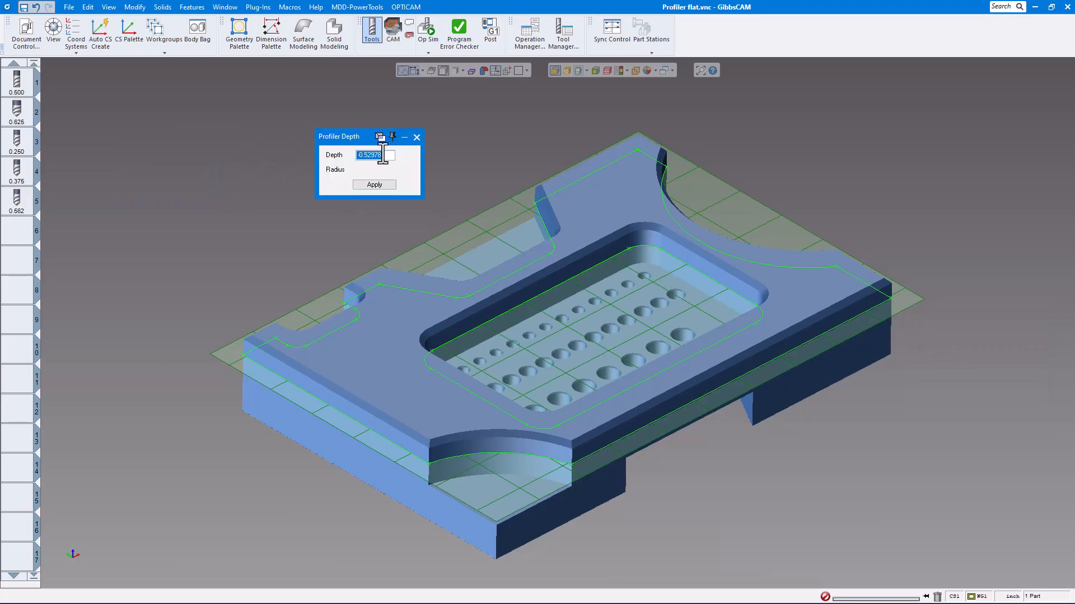
text(-1)
click(378, 186)
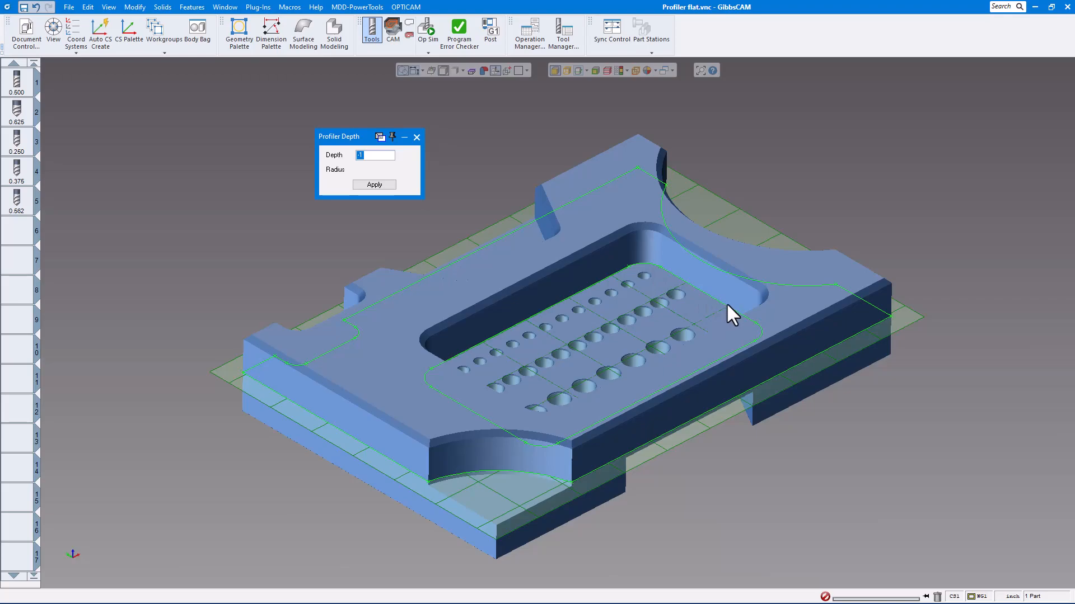
Step: Raise the Profiler grid to a depth of about -0.616 and try selecting all profiles there, clearing the selection again
drag(904, 322, 908, 308)
right_click(909, 311)
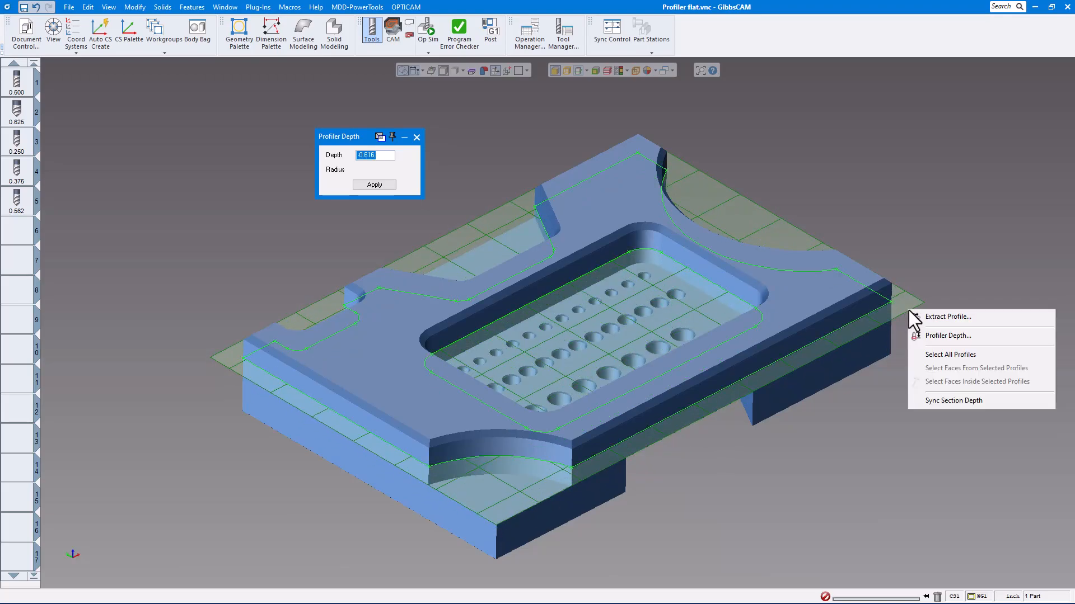
click(949, 354)
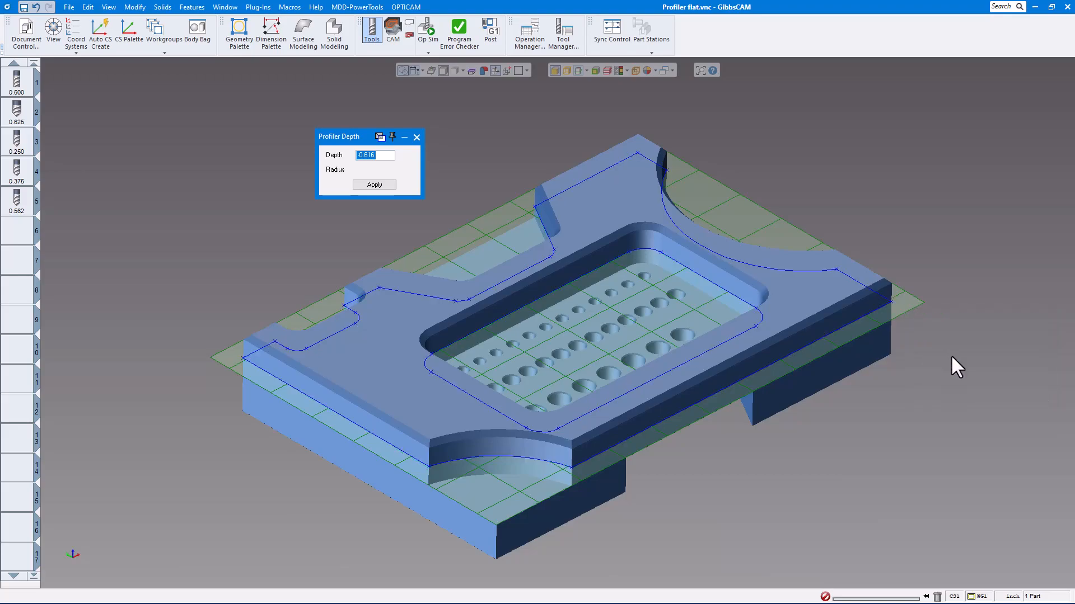
click(925, 260)
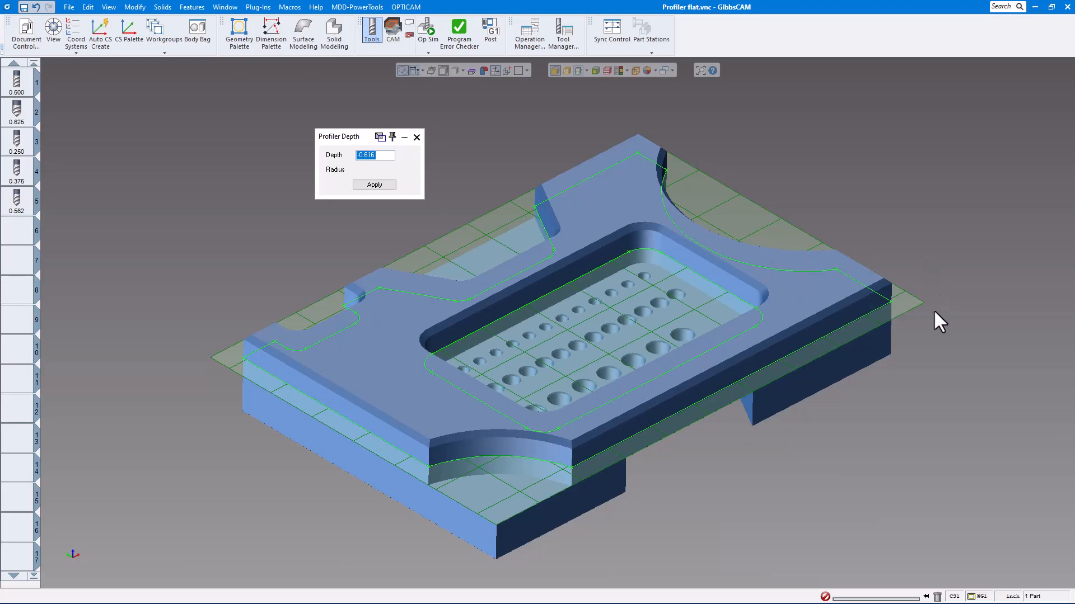
Step: Try the Extract Profile option on the current slice and close the Profiler Depth settings
right_click(907, 313)
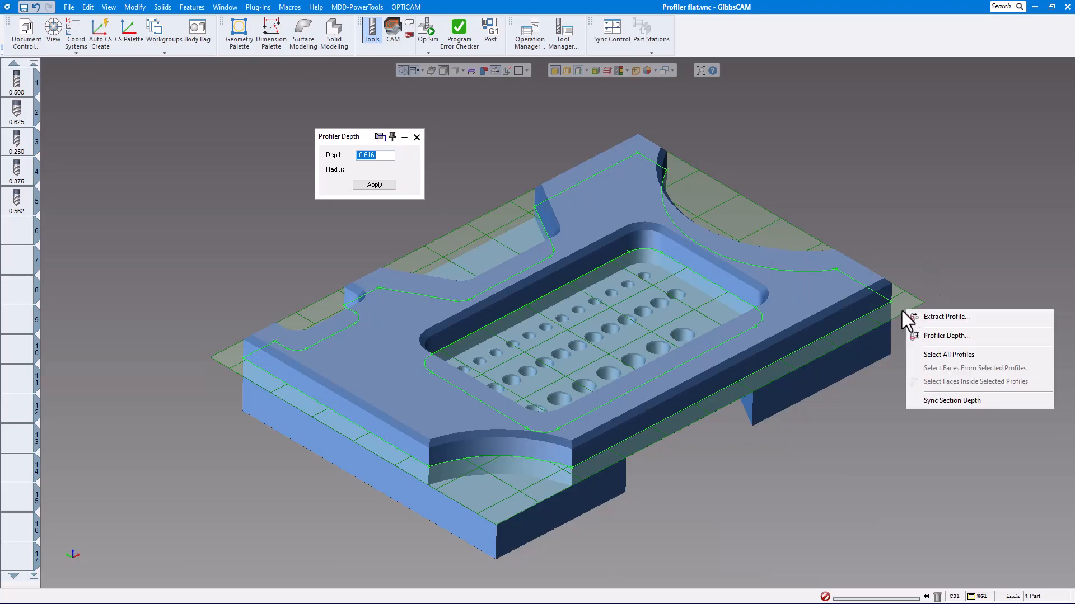
click(941, 317)
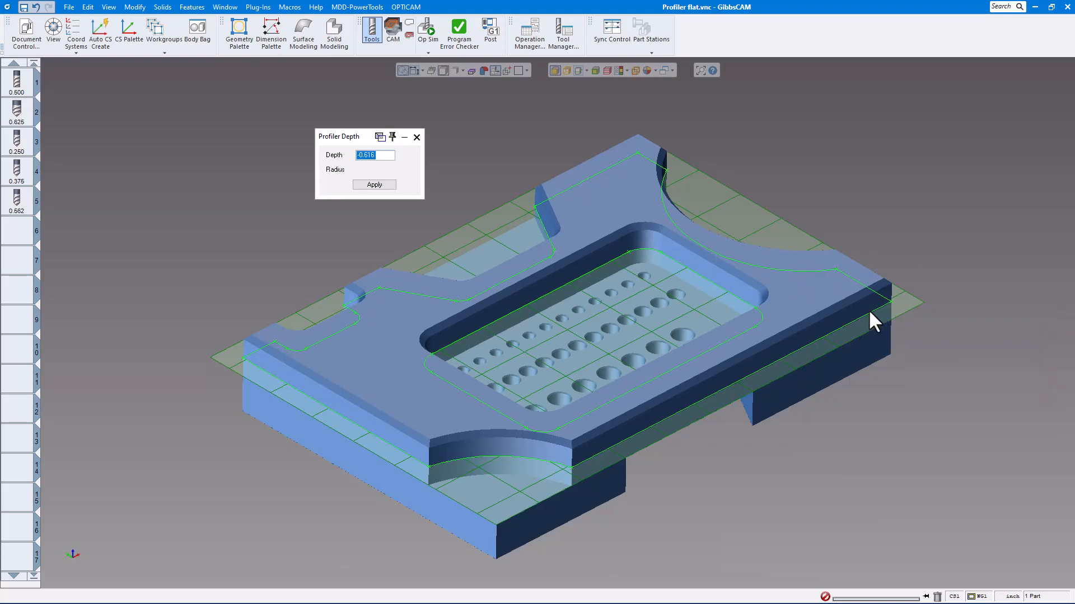
click(895, 232)
click(417, 137)
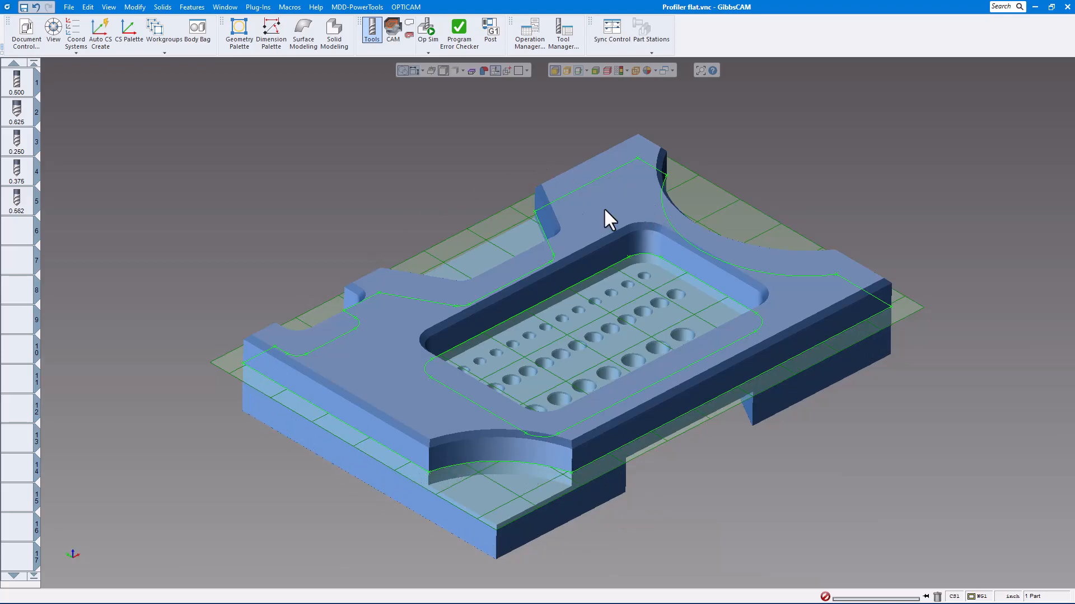
Step: Display the stock and origin around the part briefly and hide them again
click(506, 70)
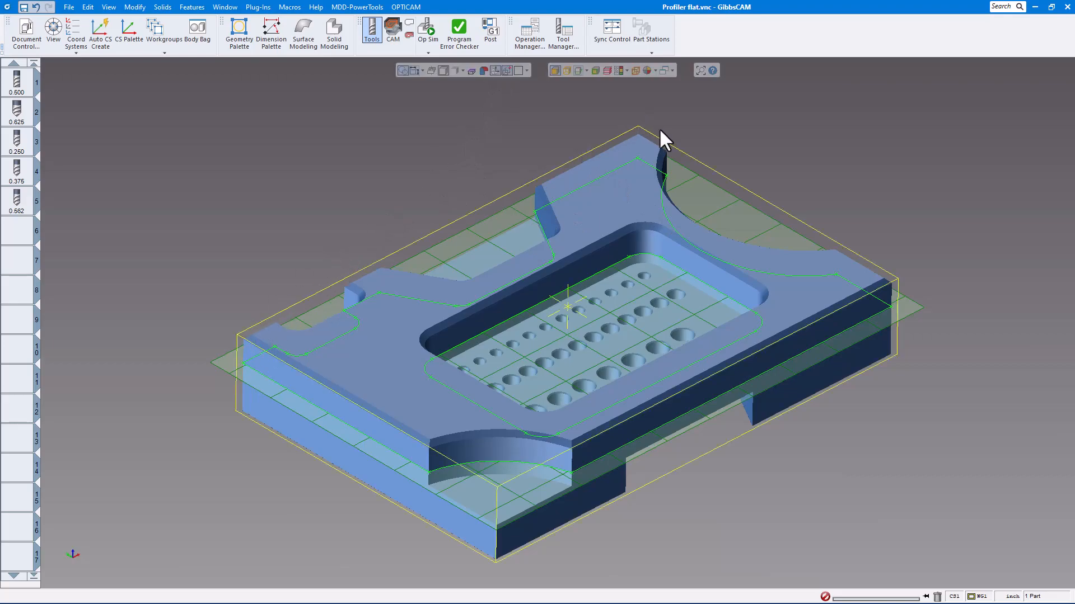
click(507, 70)
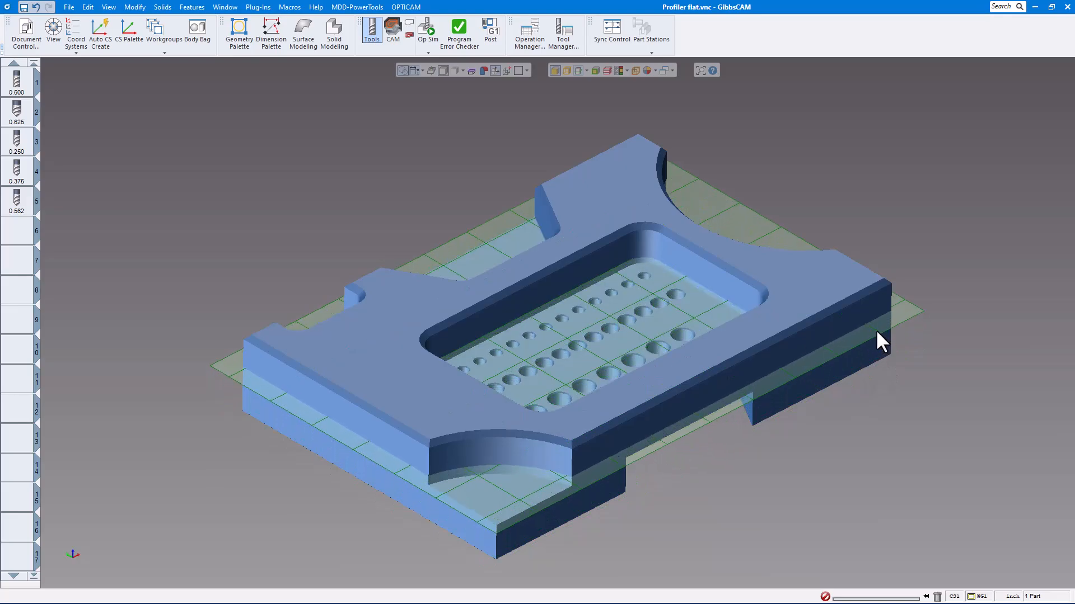
Step: Switch the Profiler to the mode that outlines the whole part and lower its grid to the bottom of the part
click(586, 71)
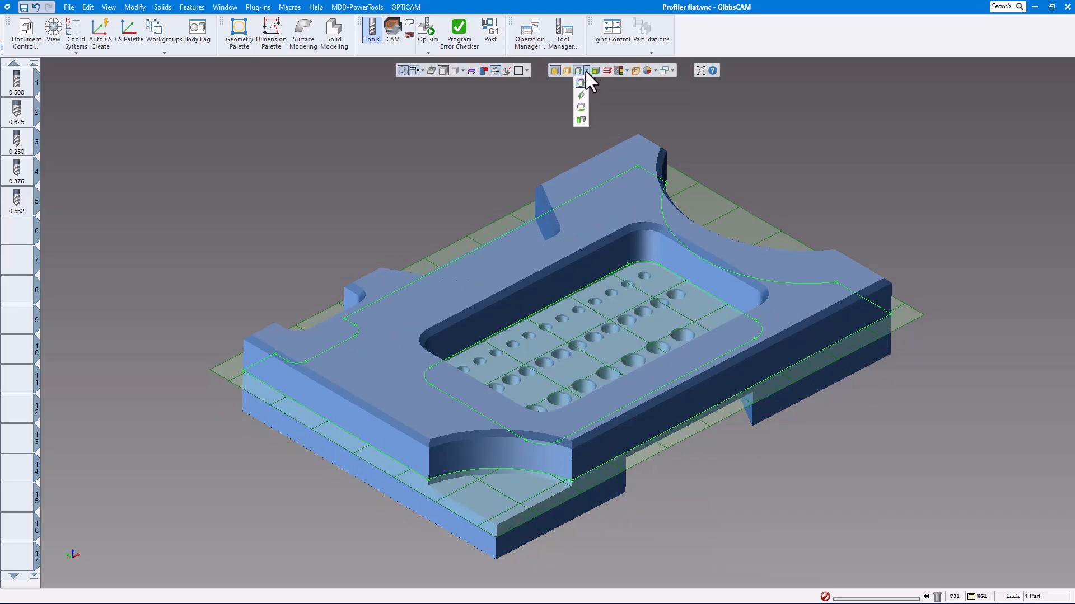
click(581, 108)
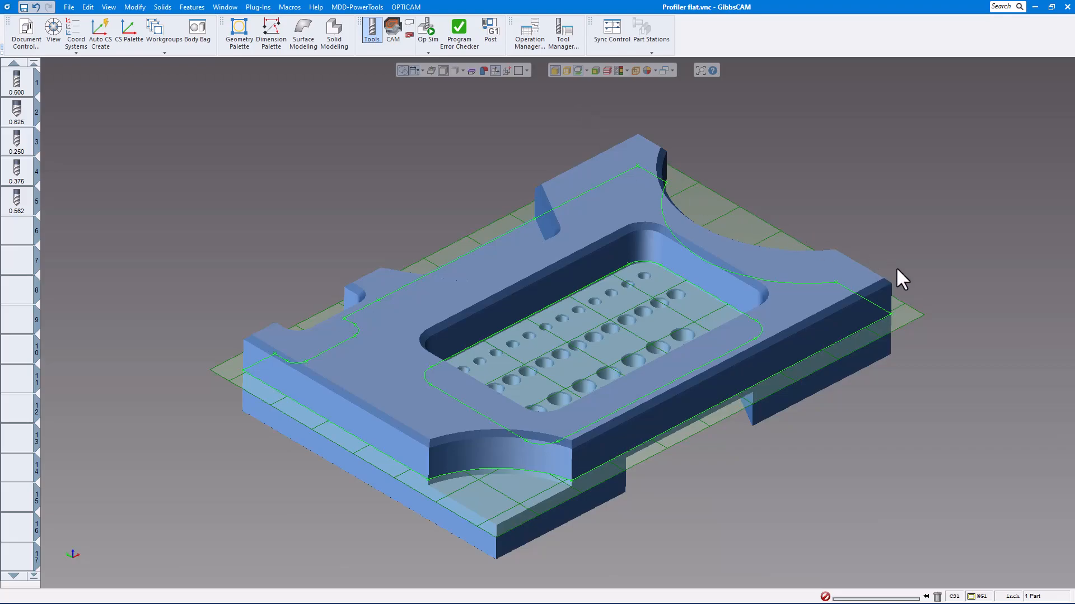
drag(900, 321, 911, 363)
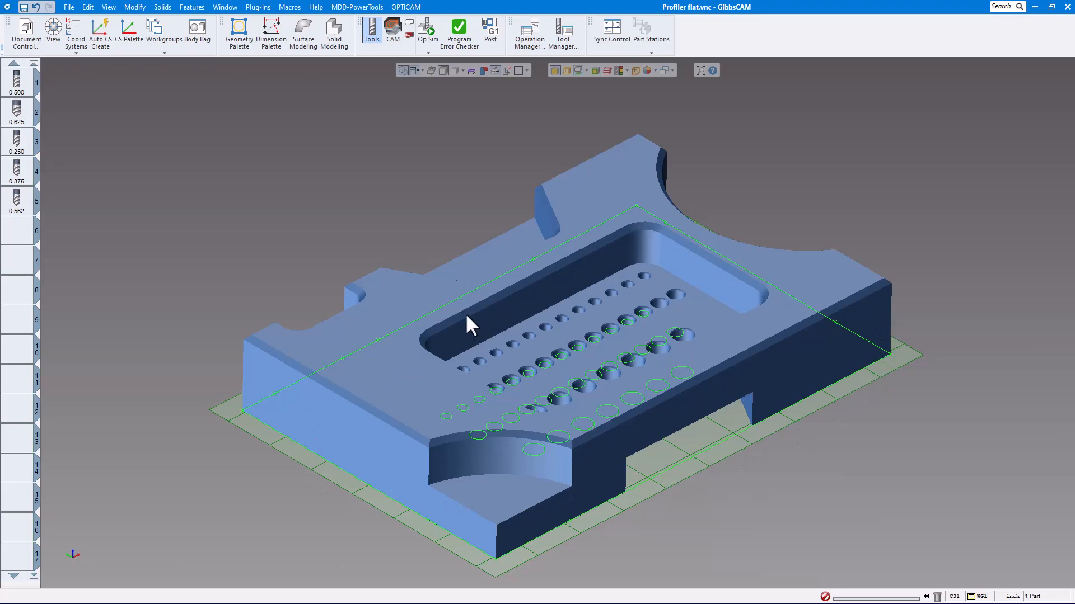
Step: Select the part's rectangular outer profile and try the Extract Profile option on it
click(496, 278)
right_click(495, 279)
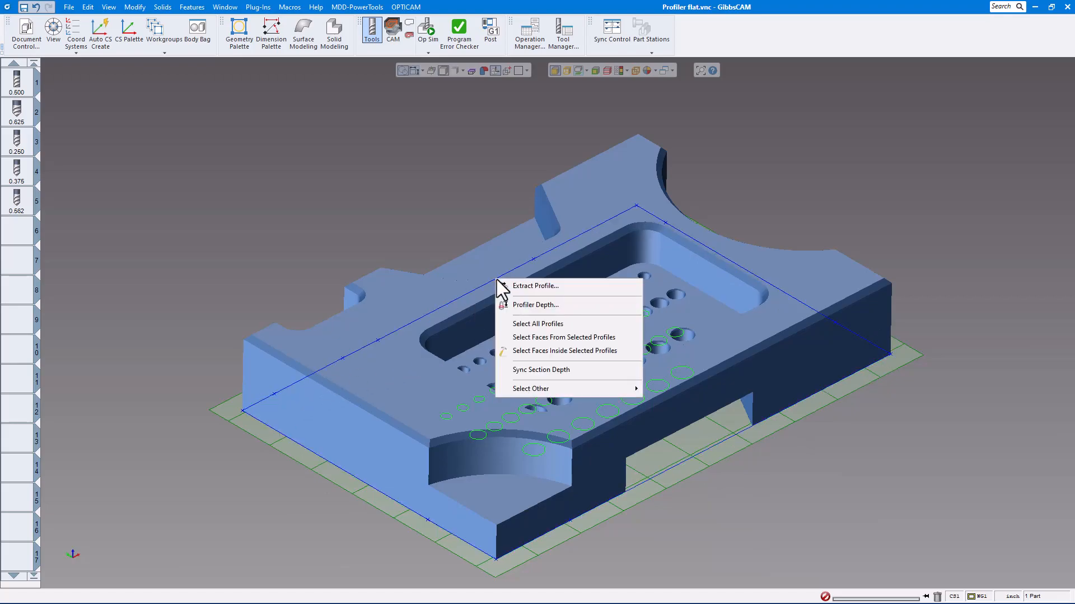
click(534, 285)
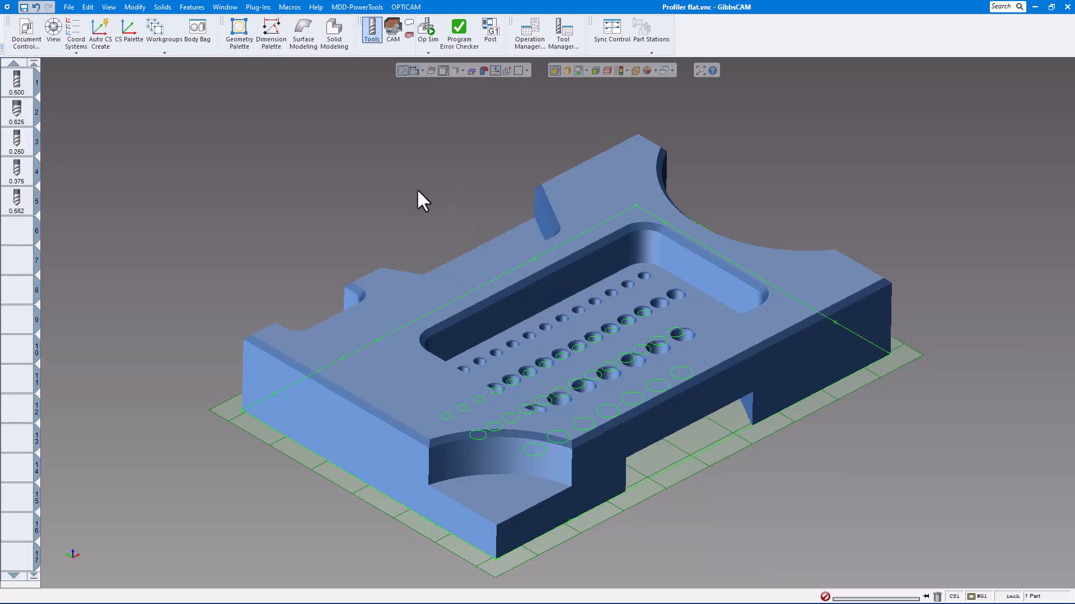
Step: Select the first contour operation, assign the part's outer bottom profile as its cut shape, and redo the operation
click(391, 32)
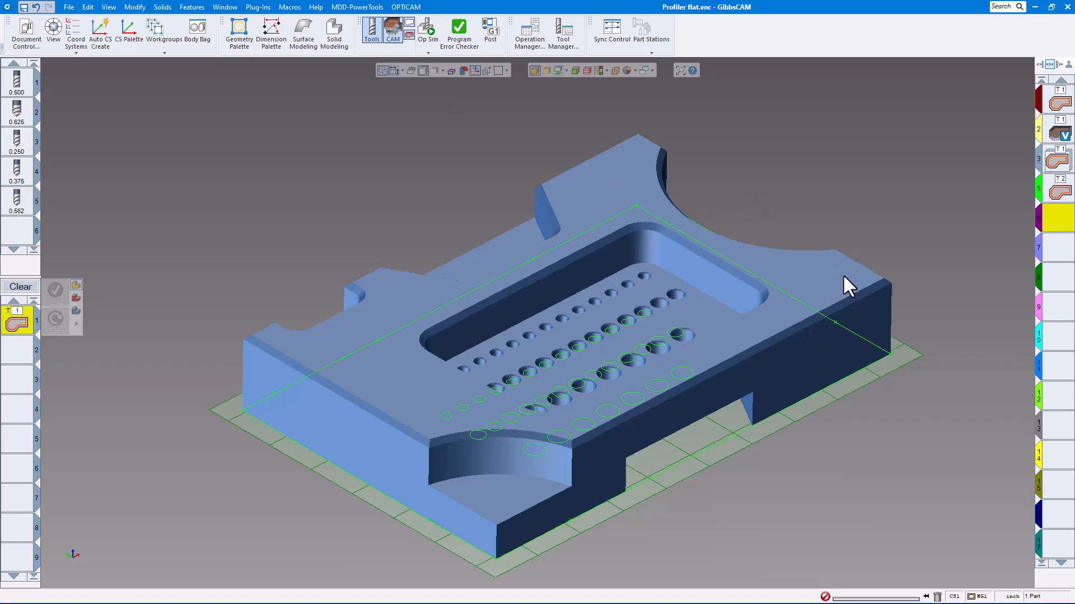
click(1058, 101)
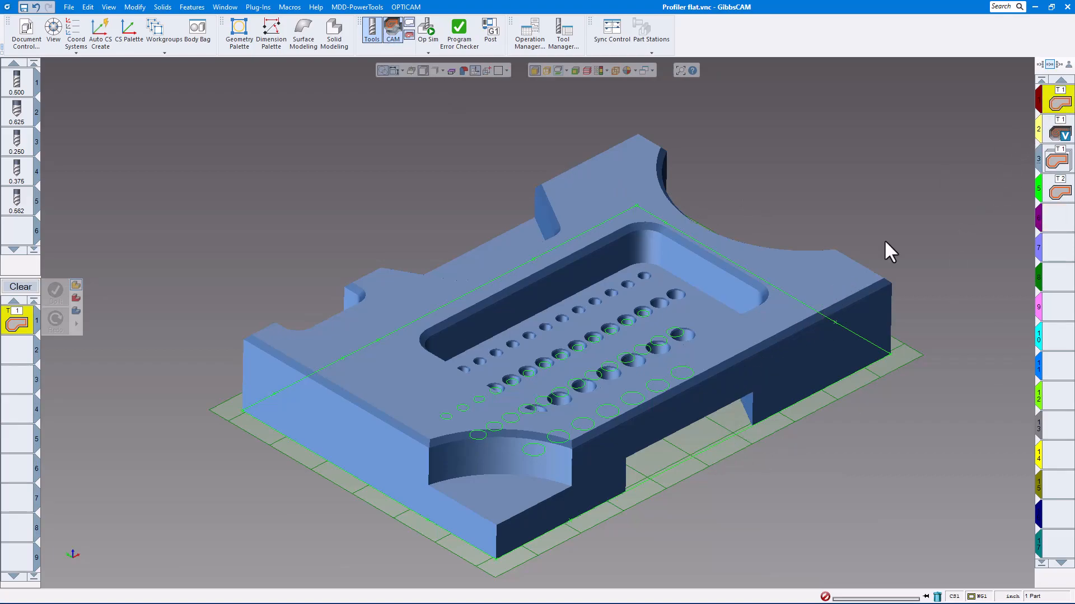
click(711, 447)
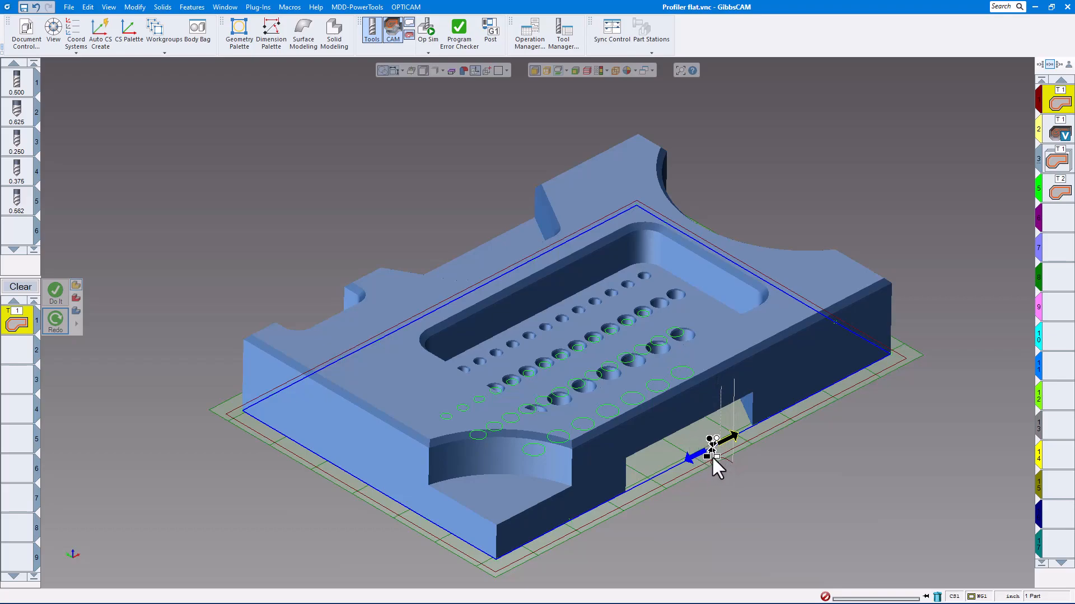
click(56, 319)
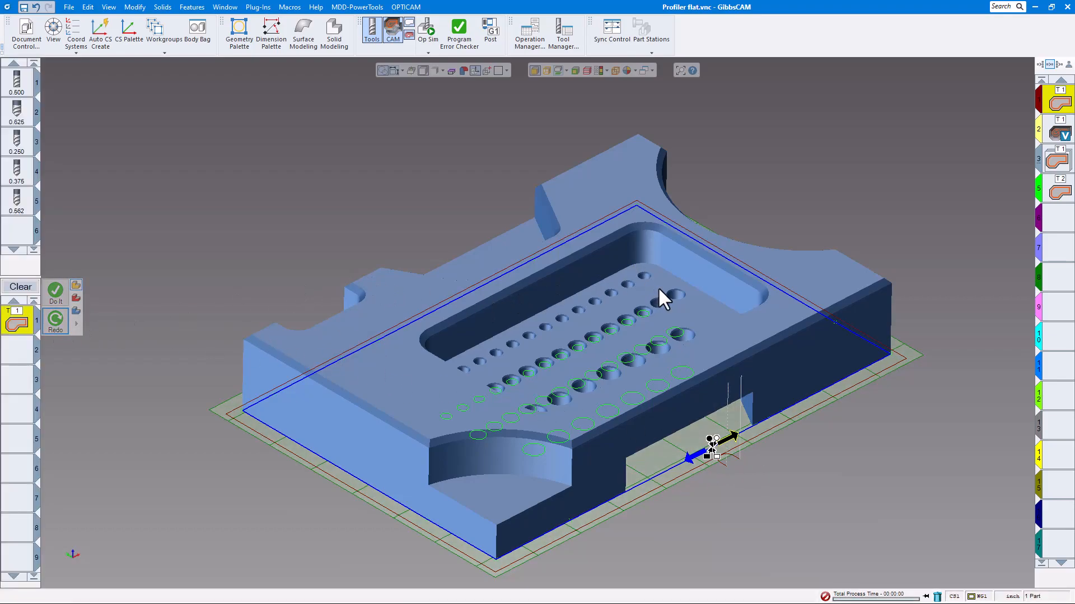
click(744, 162)
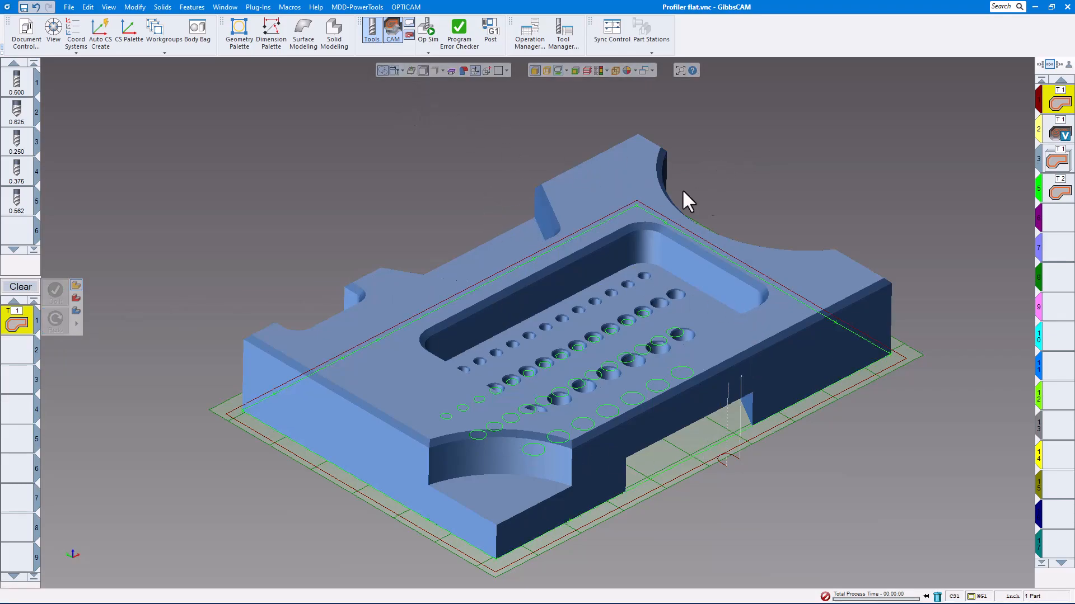
Step: Play the Op Sim rendering of the outer contour operation from the start and close the simulation
click(431, 35)
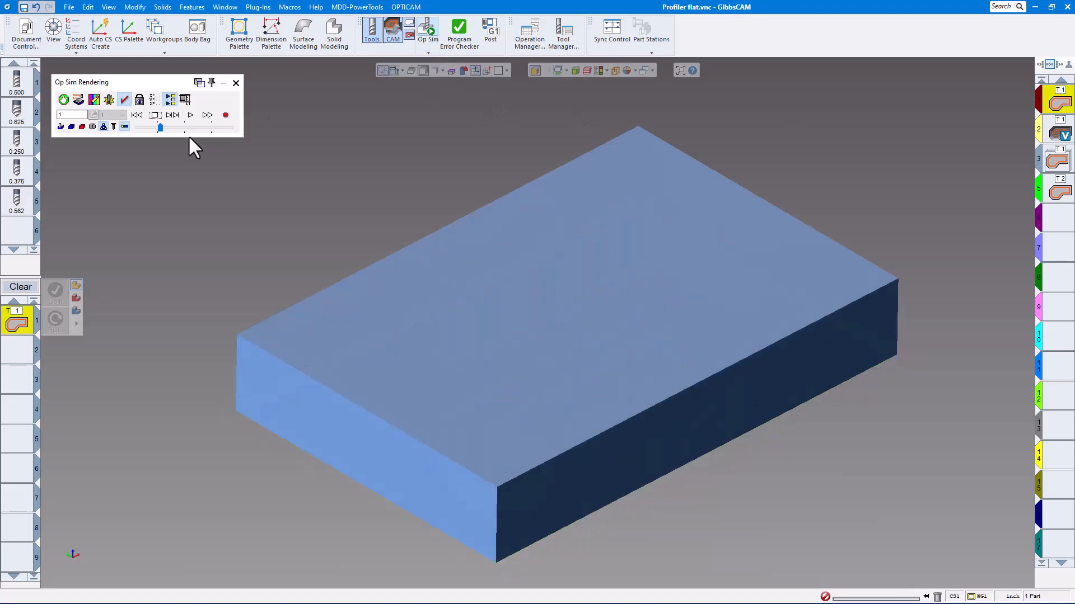
click(138, 116)
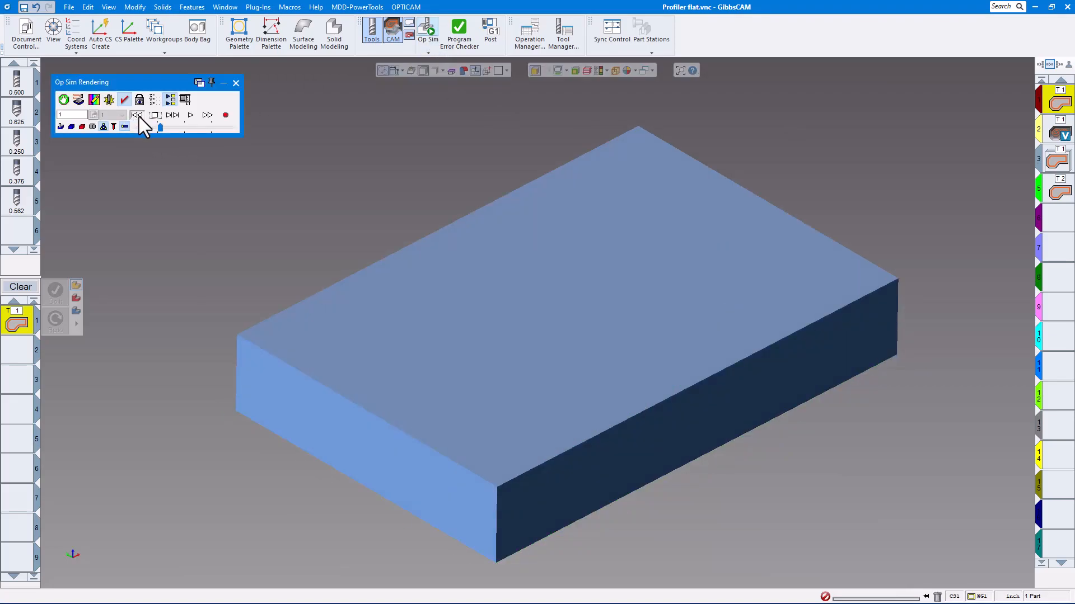
click(191, 115)
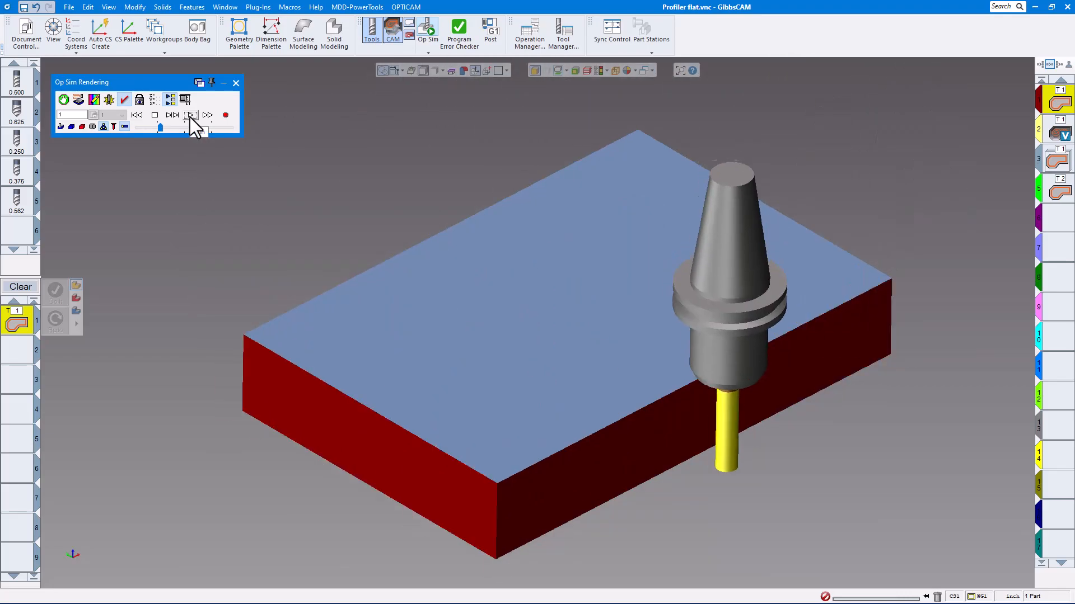
click(235, 84)
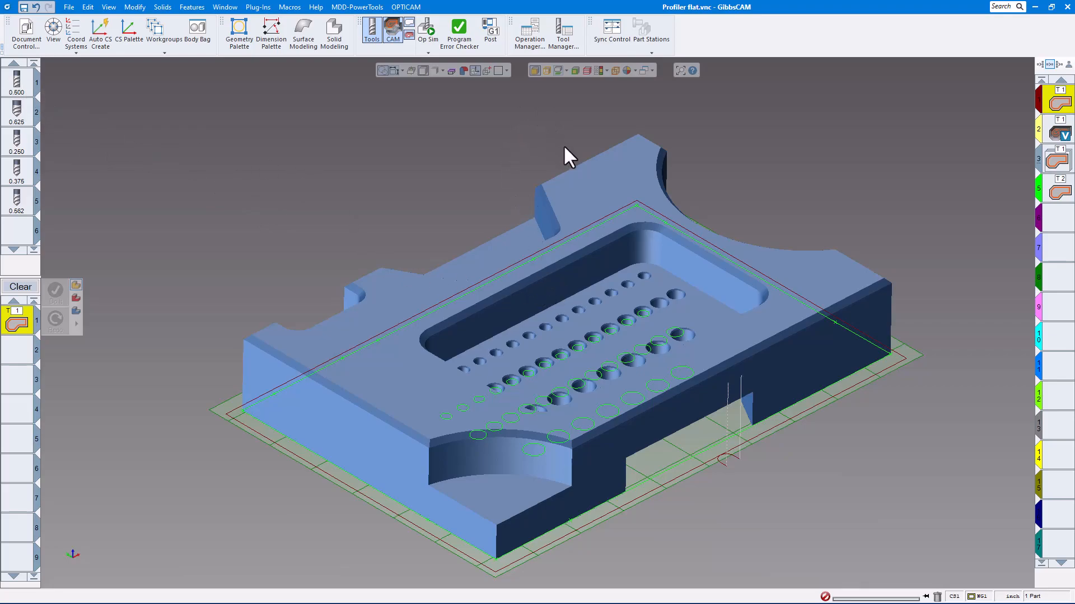
Step: Raise the Profiler grid to near the top of the part and turn the Profiler off
drag(891, 367, 899, 309)
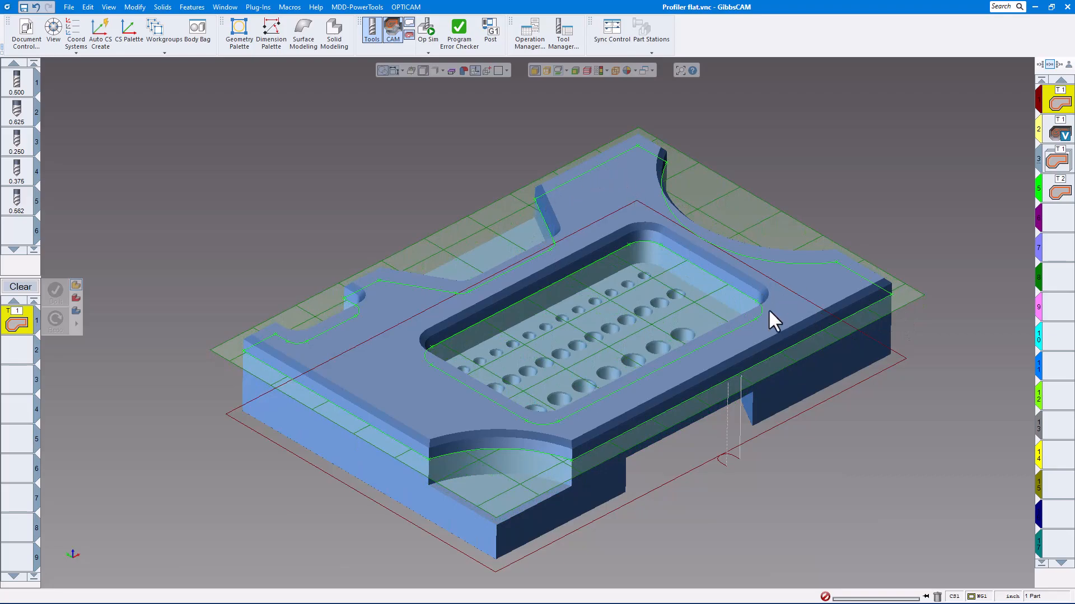
click(556, 69)
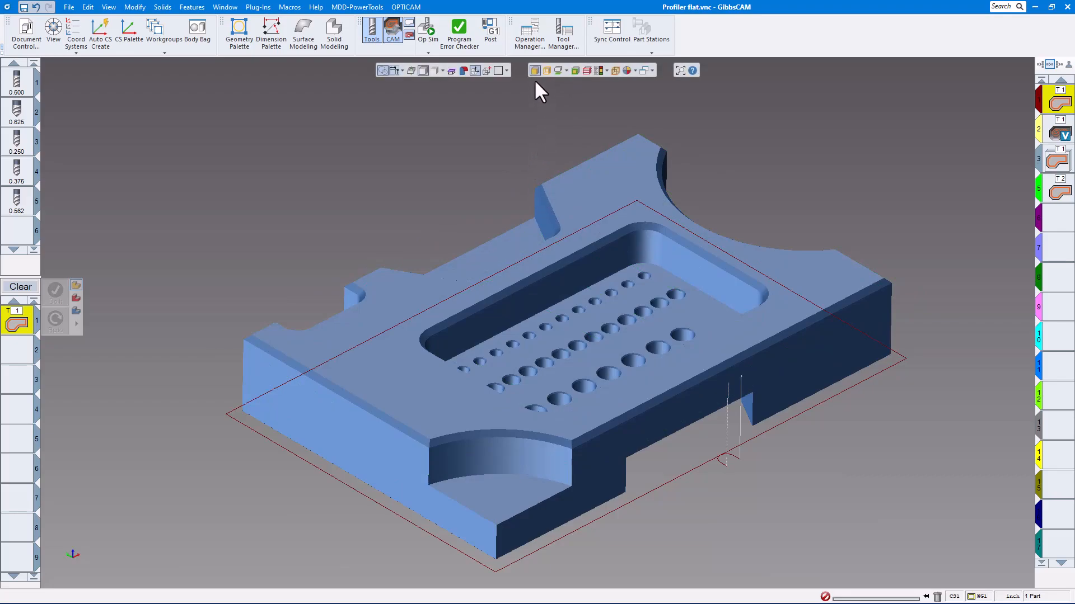
Step: Select the whole part body and review the settings of the VoluMill process
click(576, 212)
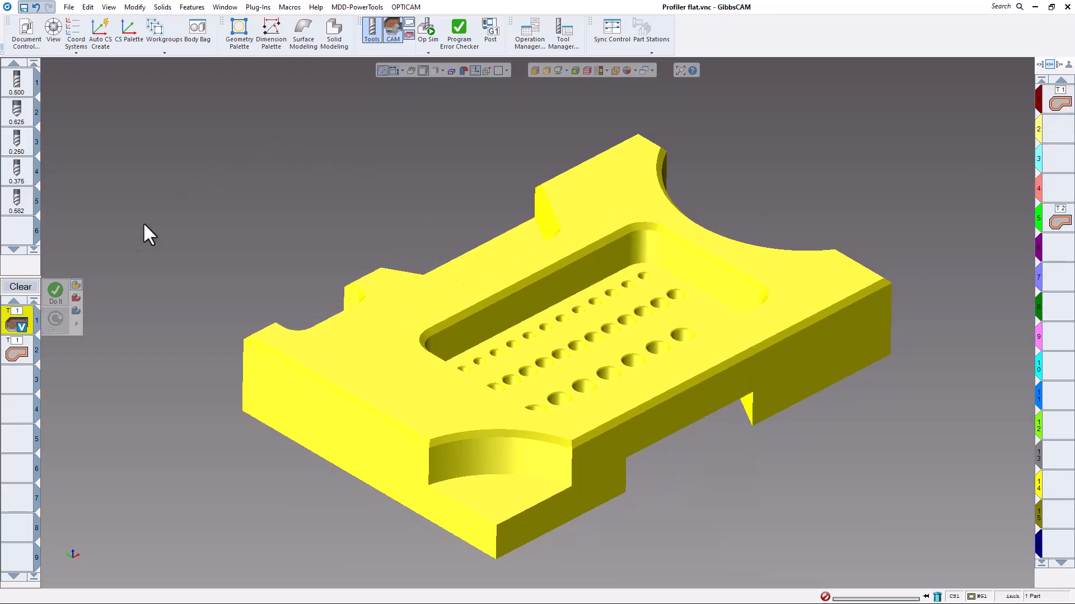
click(16, 324)
double_click(16, 325)
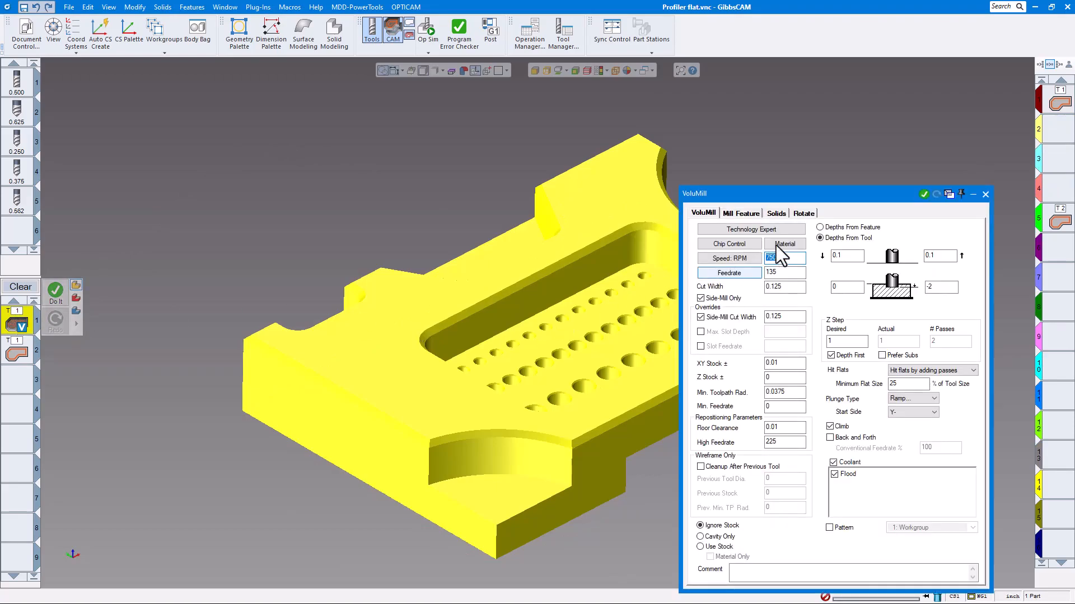
drag(787, 193, 784, 103)
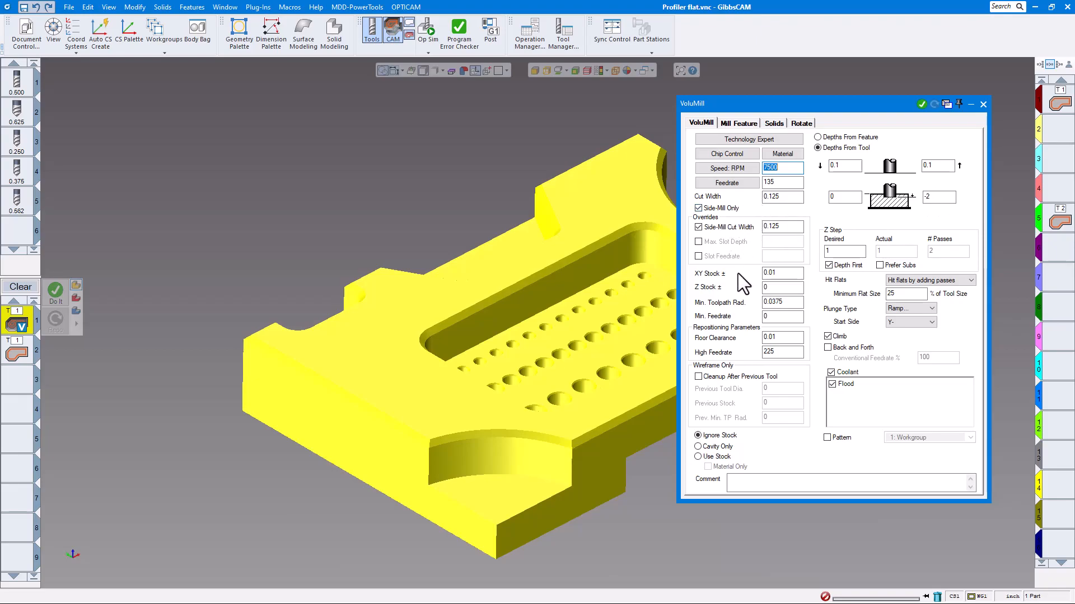
text(1)
click(983, 105)
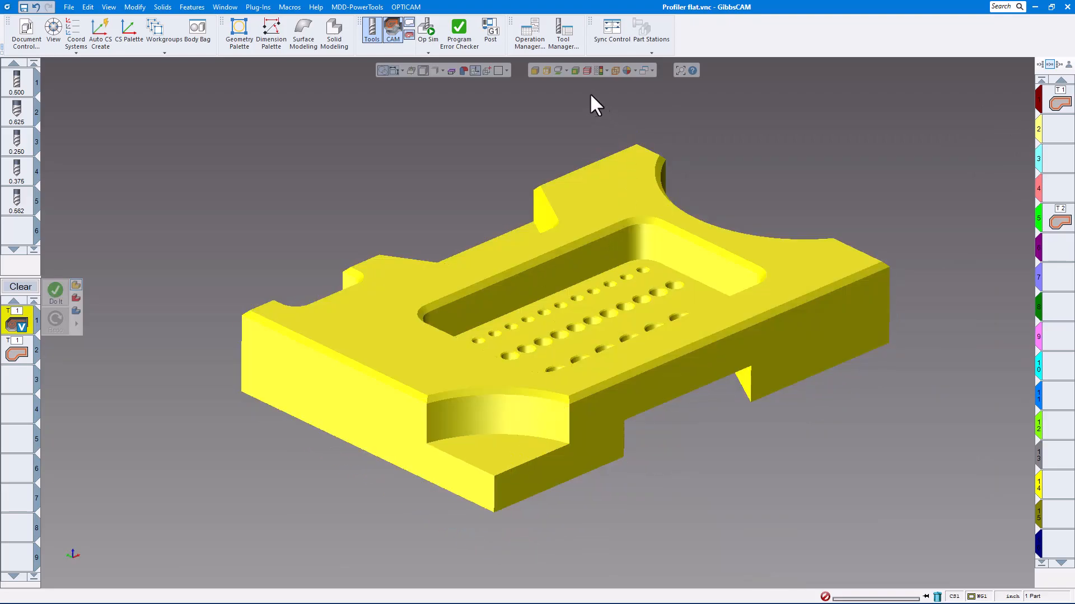
Step: Switch to face selection, check individual faces of the part, and recheck the VoluMill process settings
click(532, 71)
click(490, 467)
middle_drag(490, 467, 616, 343)
click(611, 408)
click(578, 164)
double_click(22, 327)
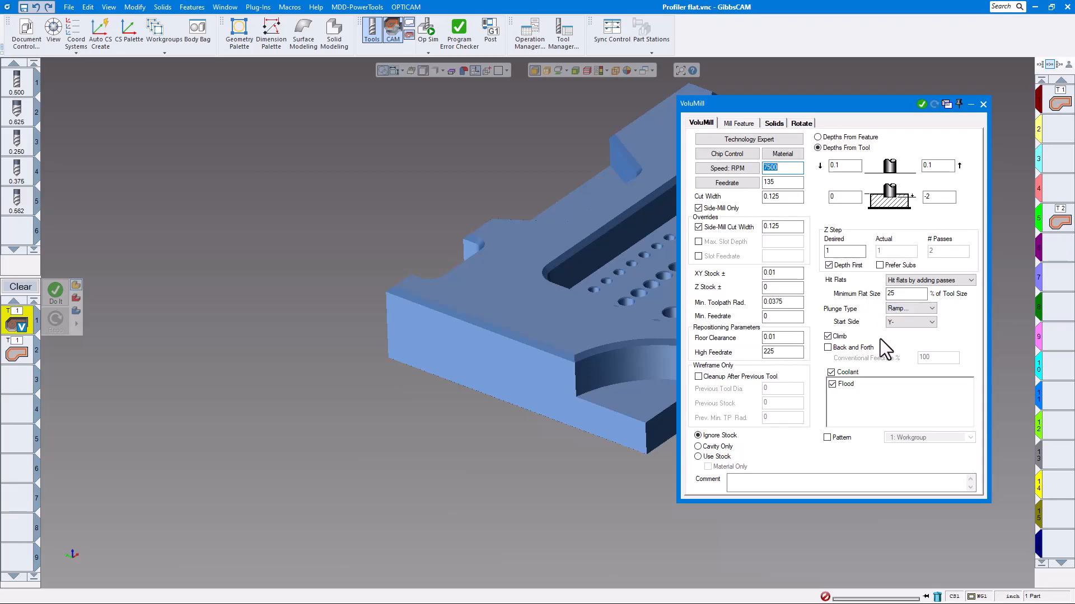
click(983, 104)
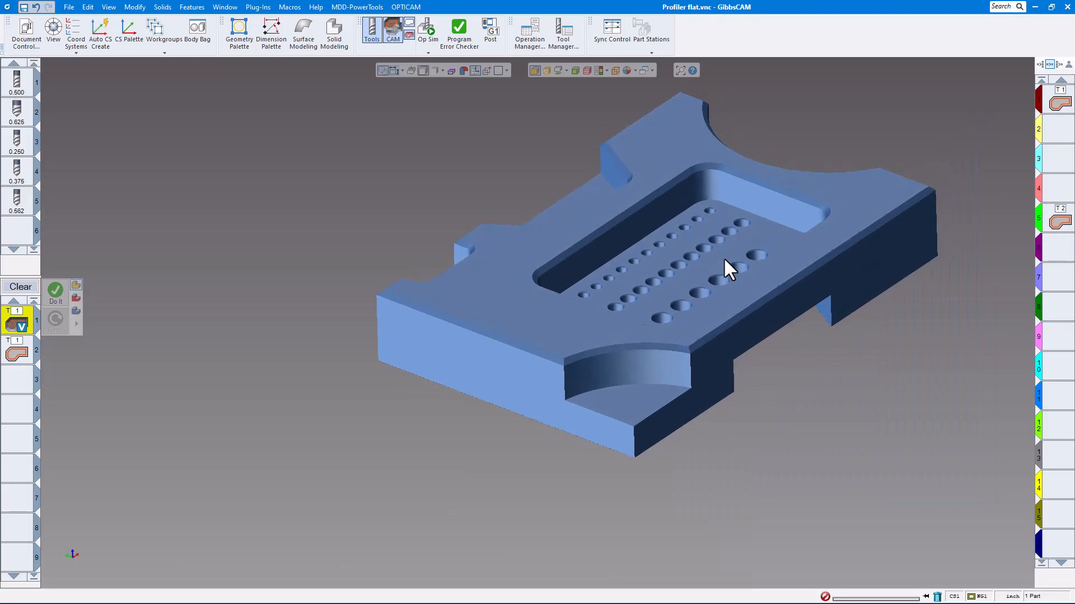
Step: Turn off face selection and select the whole part body for machining
scroll(723, 257, up, 2)
scroll(723, 257, down, 1)
middle_drag(729, 239, 643, 269)
click(532, 73)
click(604, 255)
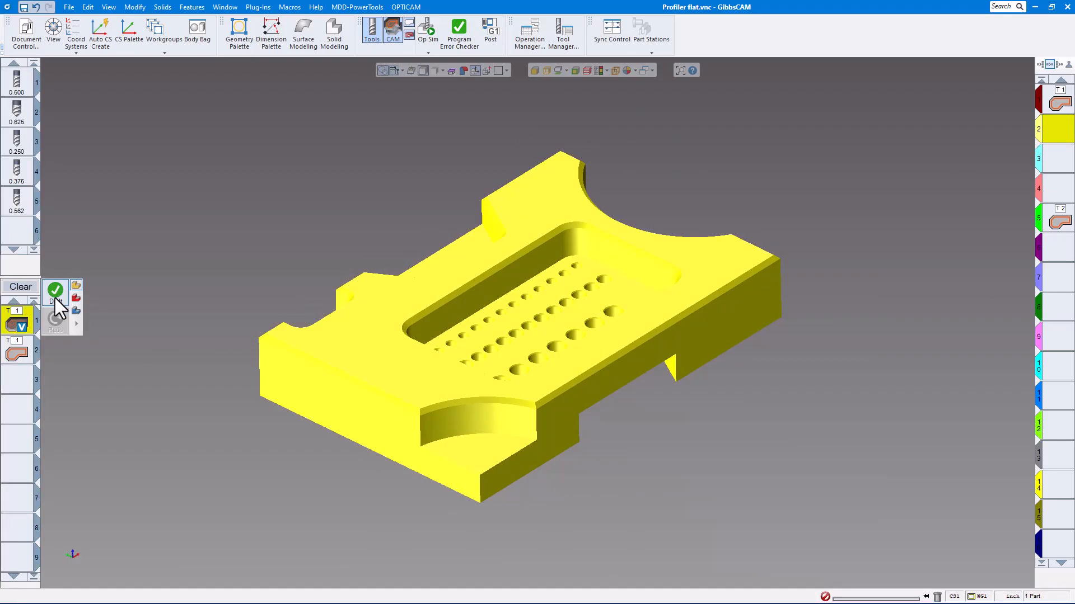
Step: Check the contour process settings and generate the VoluMill and contour toolpaths from the selected body
click(16, 359)
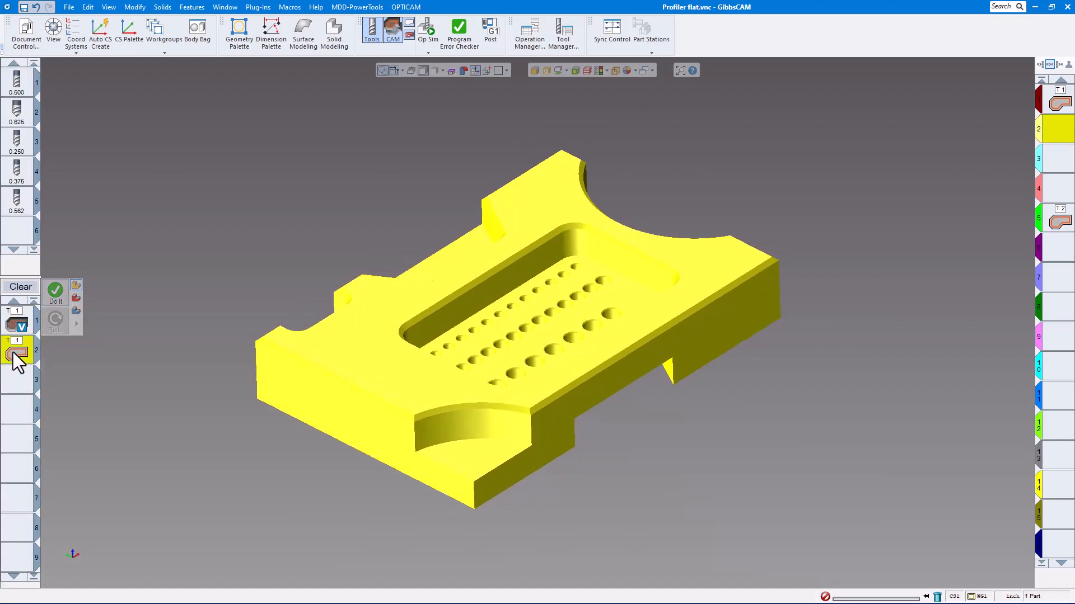
double_click(13, 354)
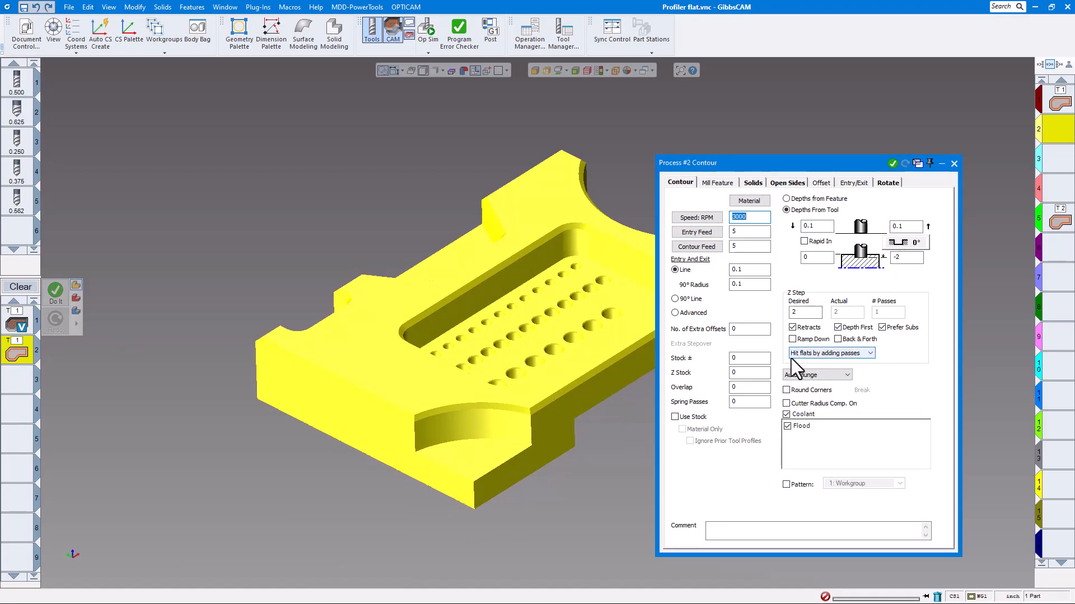
click(953, 164)
click(56, 292)
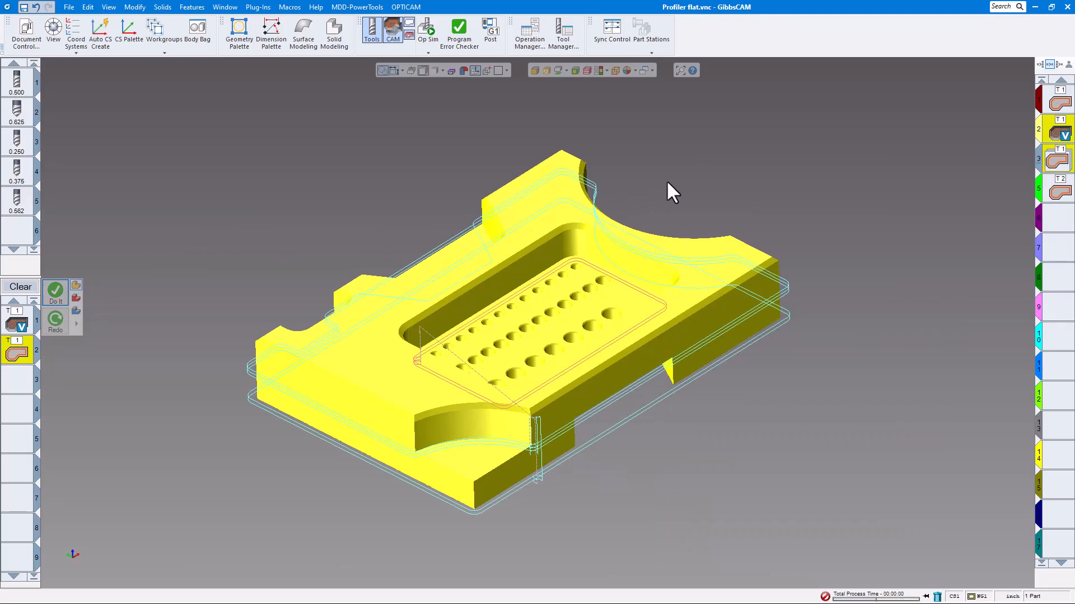
Step: Inspect the generated toolpaths, play their Op Sim rendering at a higher speed, and close the simulation
key(Down)
key(Down)
key(Down)
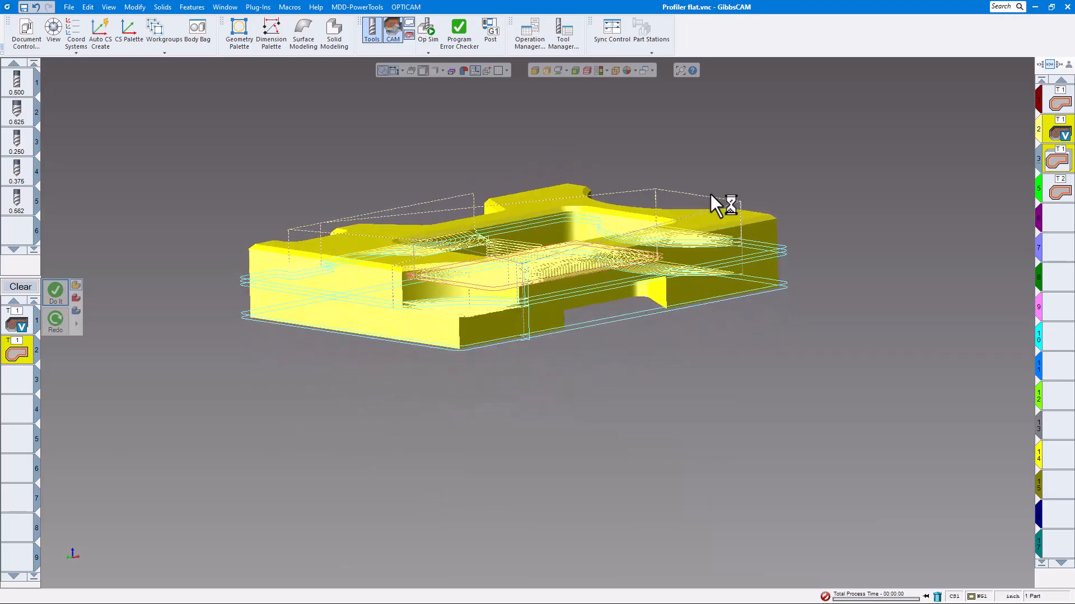
key(Up)
key(Up)
key(Up)
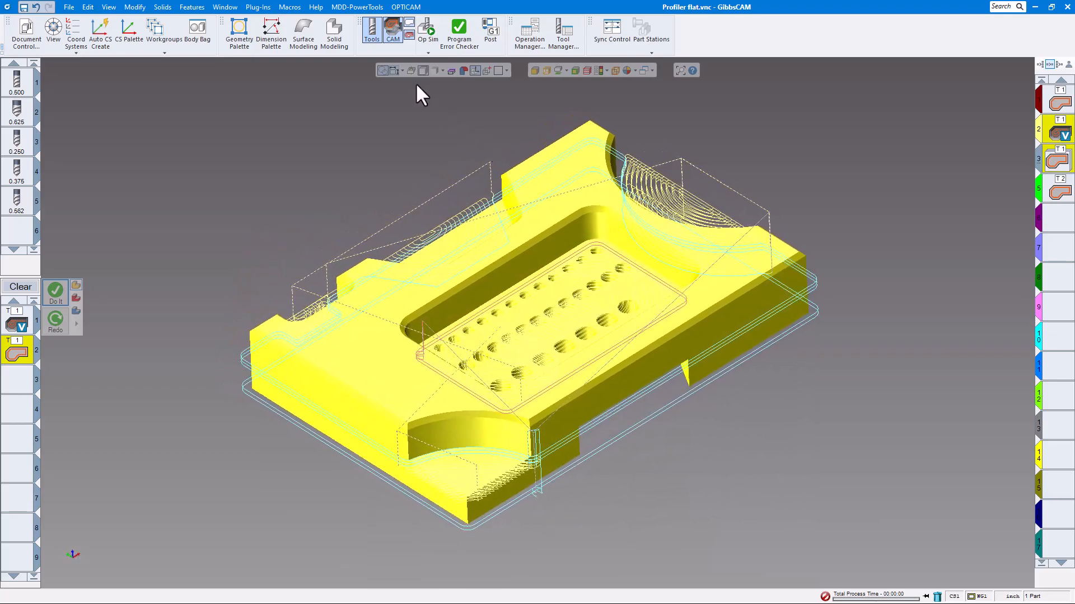
click(427, 31)
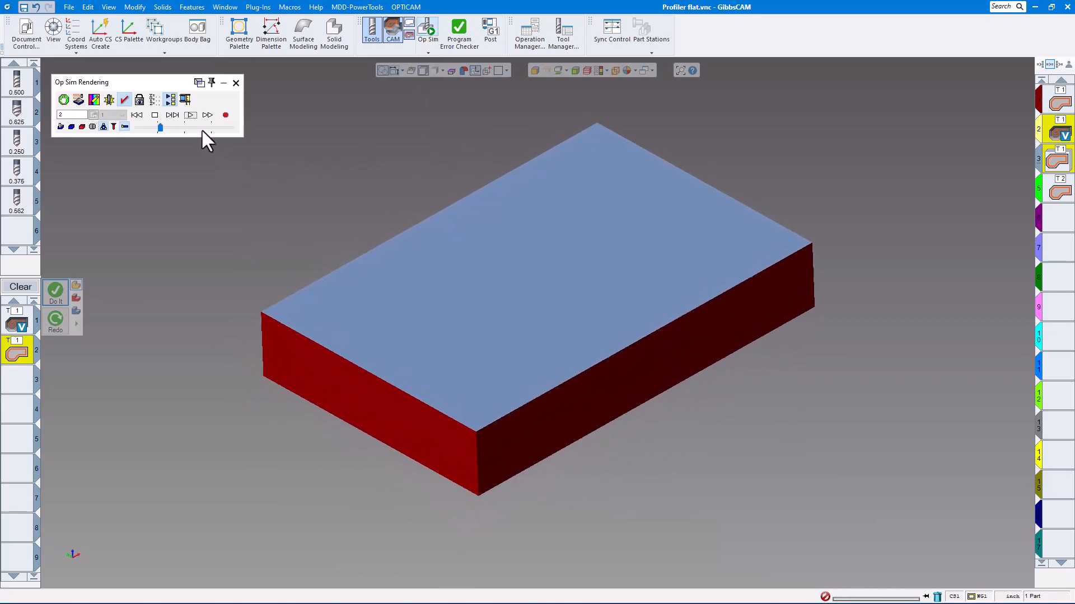
click(190, 114)
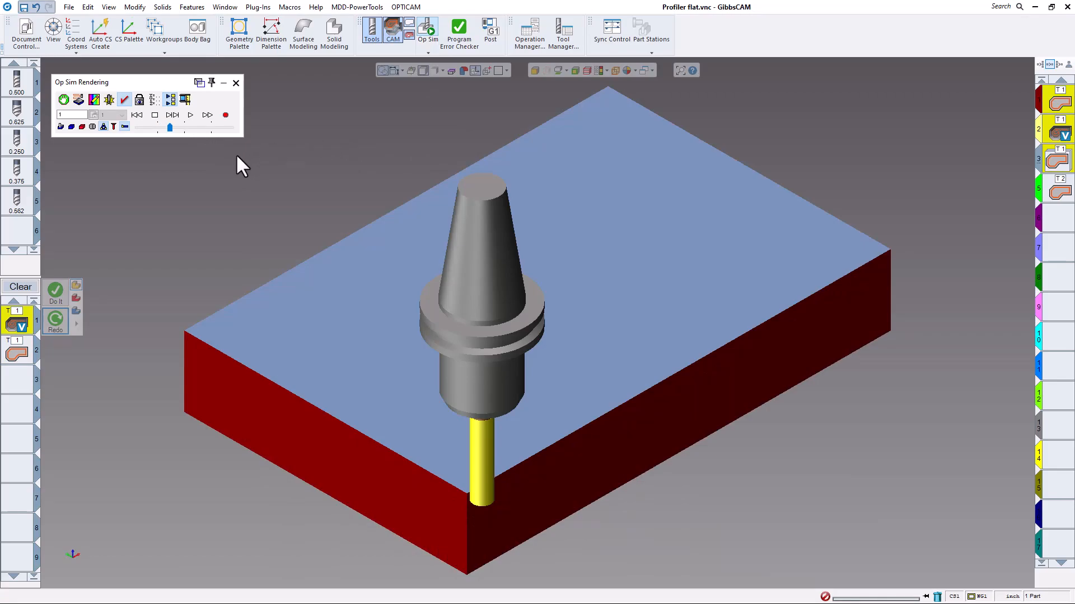
click(186, 127)
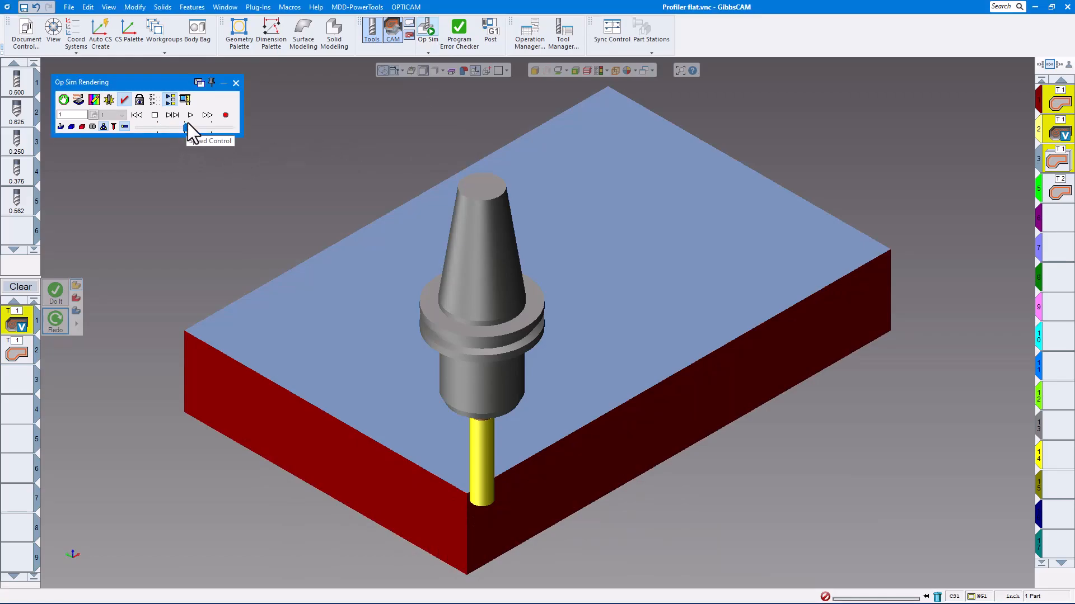
click(191, 114)
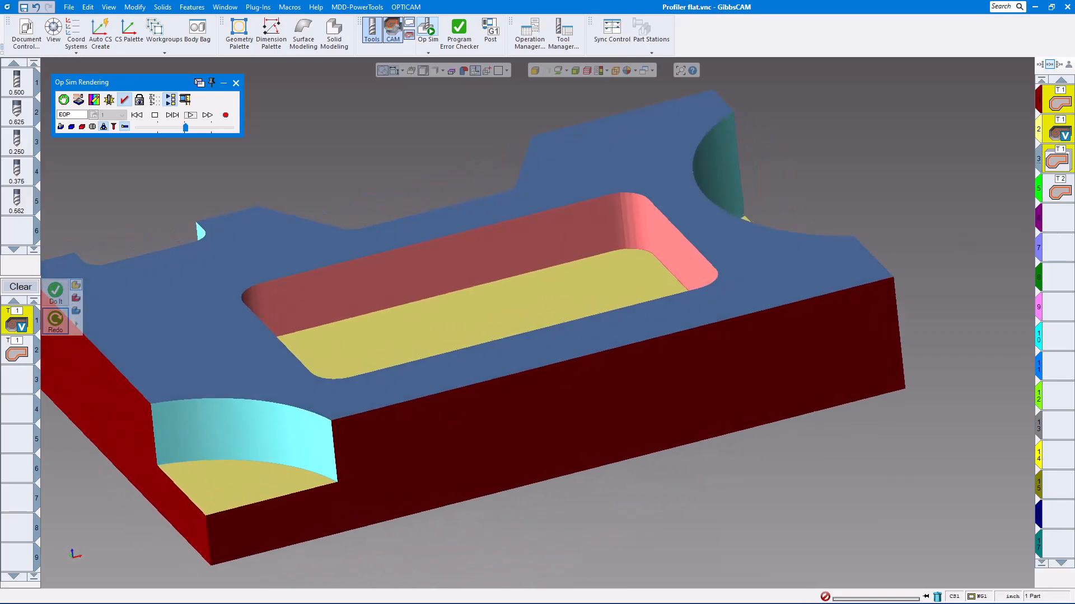
middle_drag(537, 323, 565, 324)
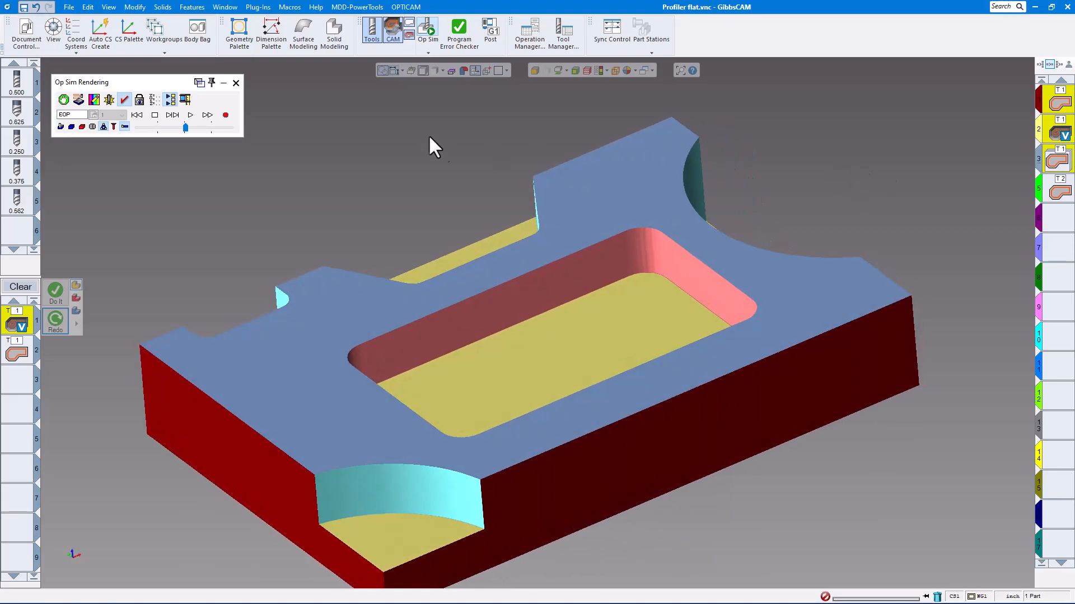
click(236, 83)
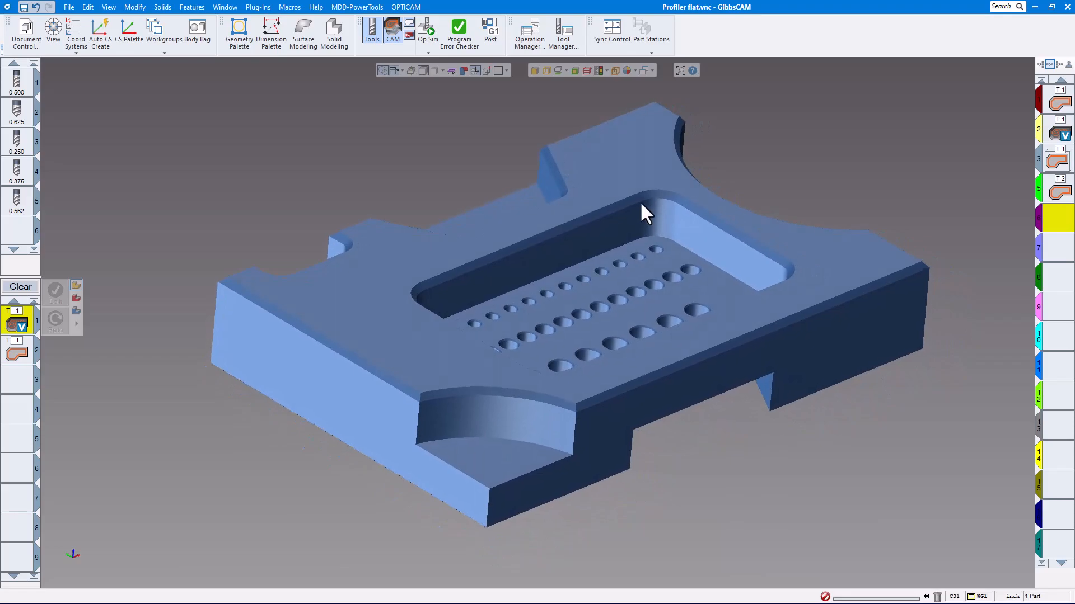
Step: Select the part's top face and extract its edges as geometry
click(597, 185)
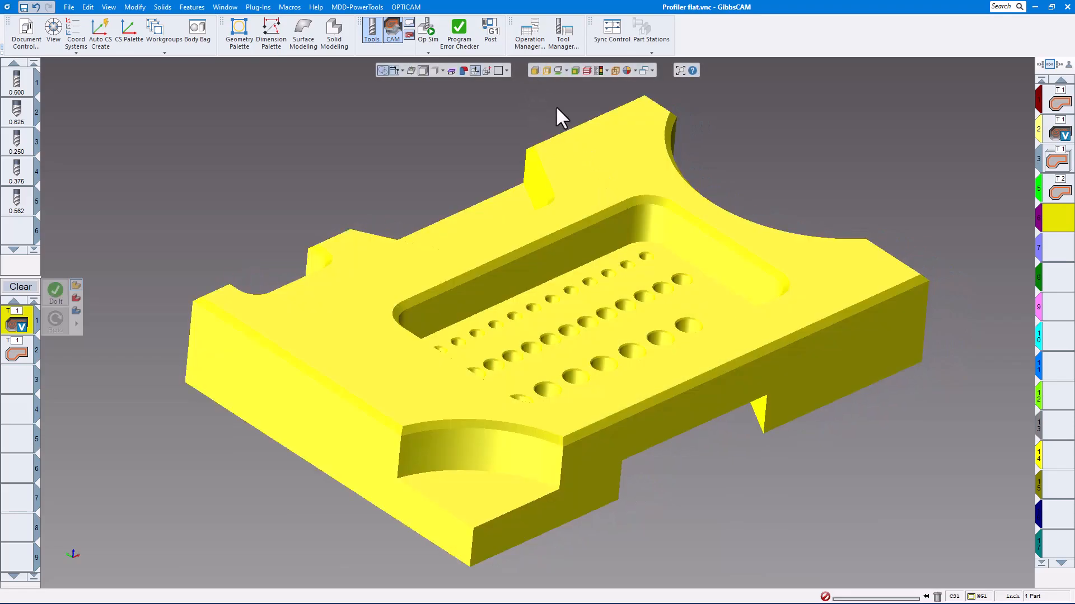
click(582, 139)
right_click(589, 166)
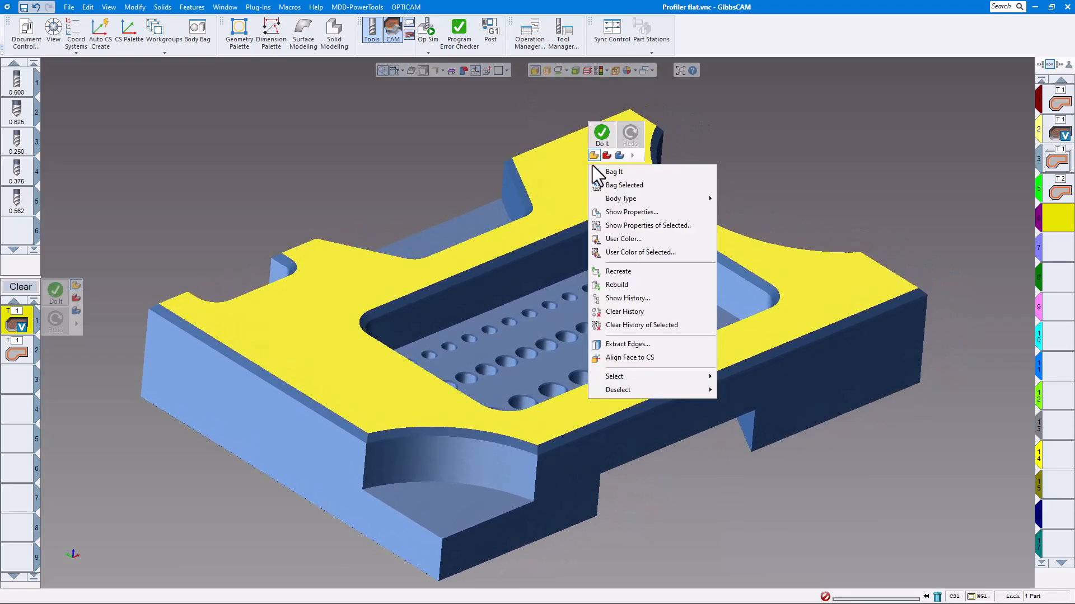
click(620, 343)
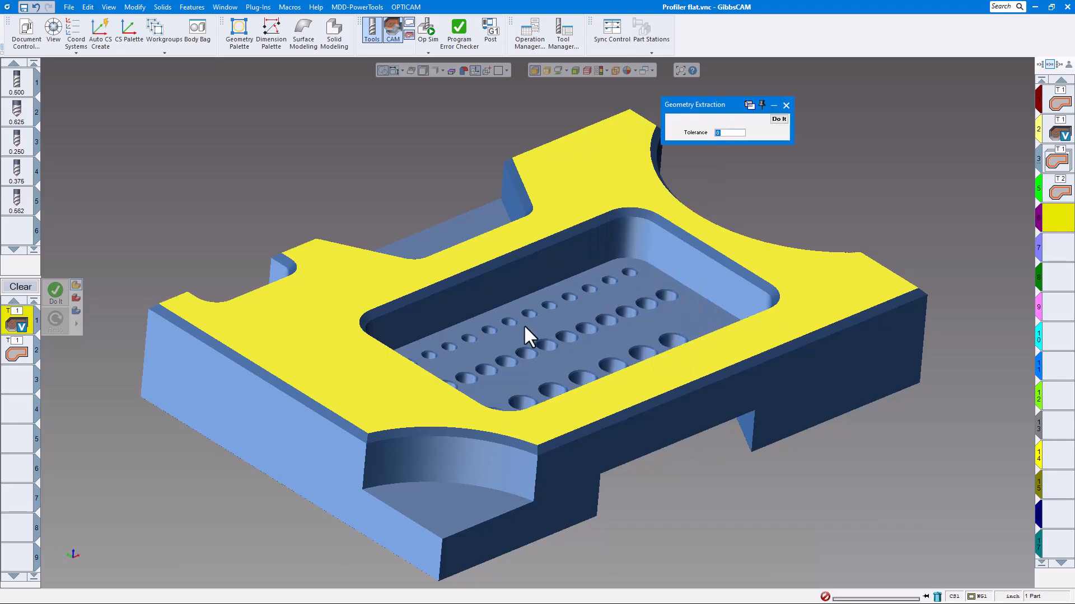
click(778, 118)
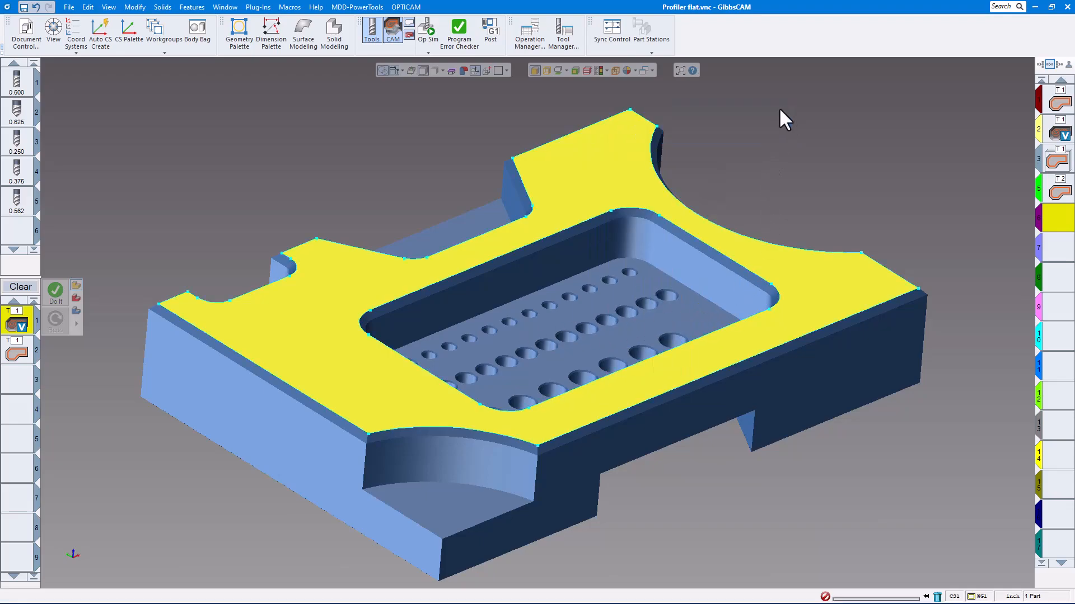
Step: Clear the process list and create a Contour process with the 0.625 tool
click(21, 287)
double_click(20, 333)
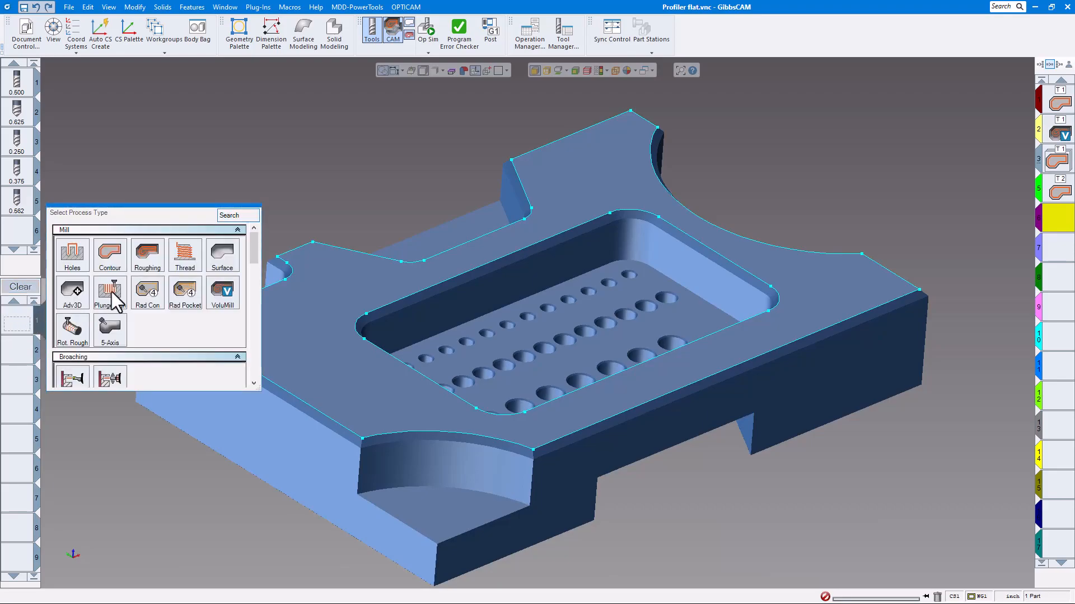
click(112, 259)
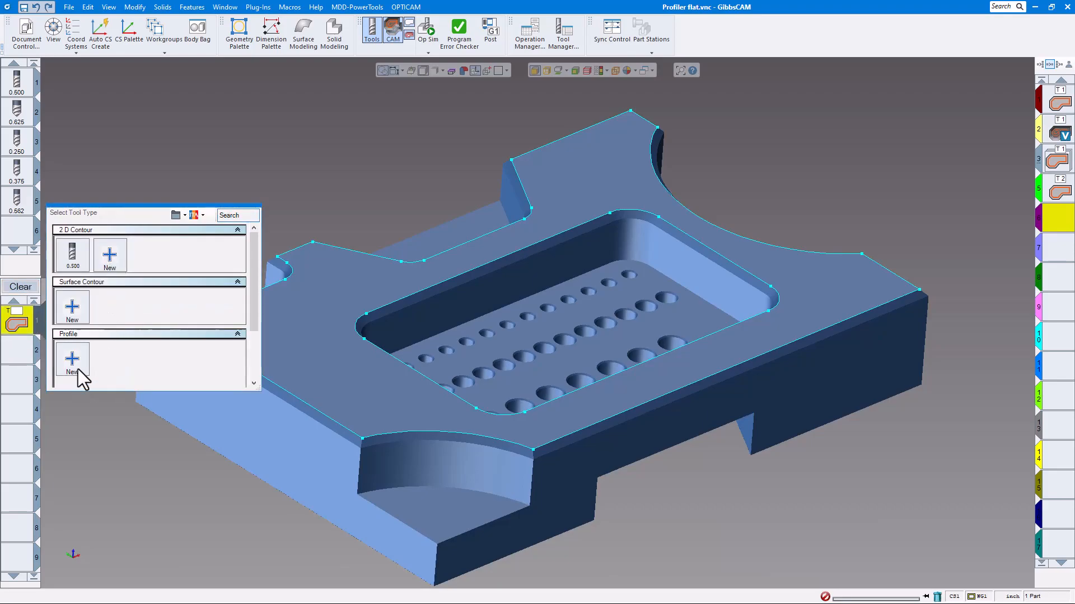
scroll(79, 375, down, 2)
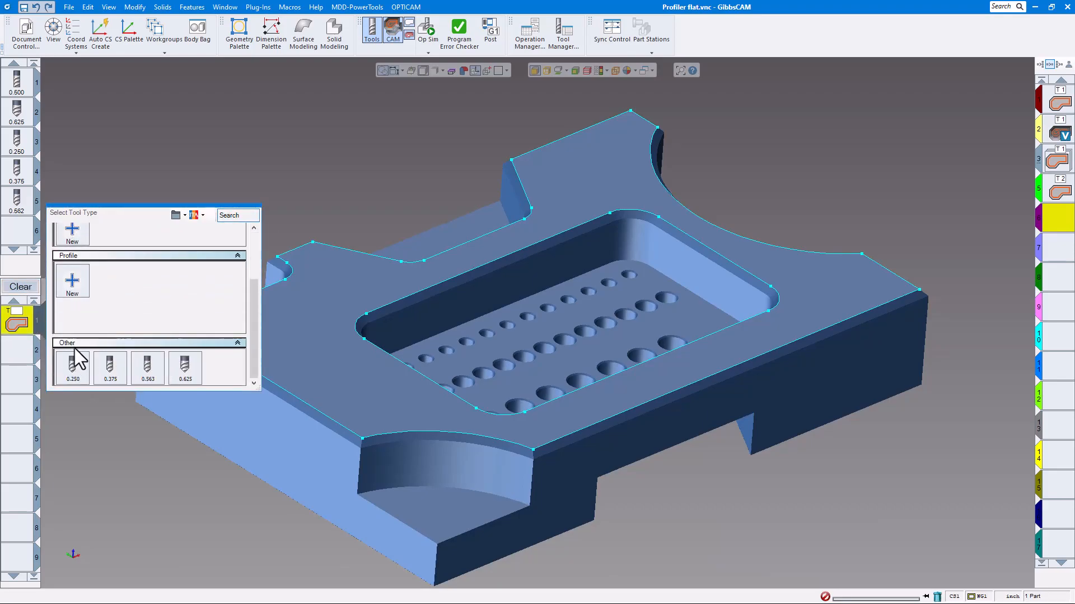
click(185, 374)
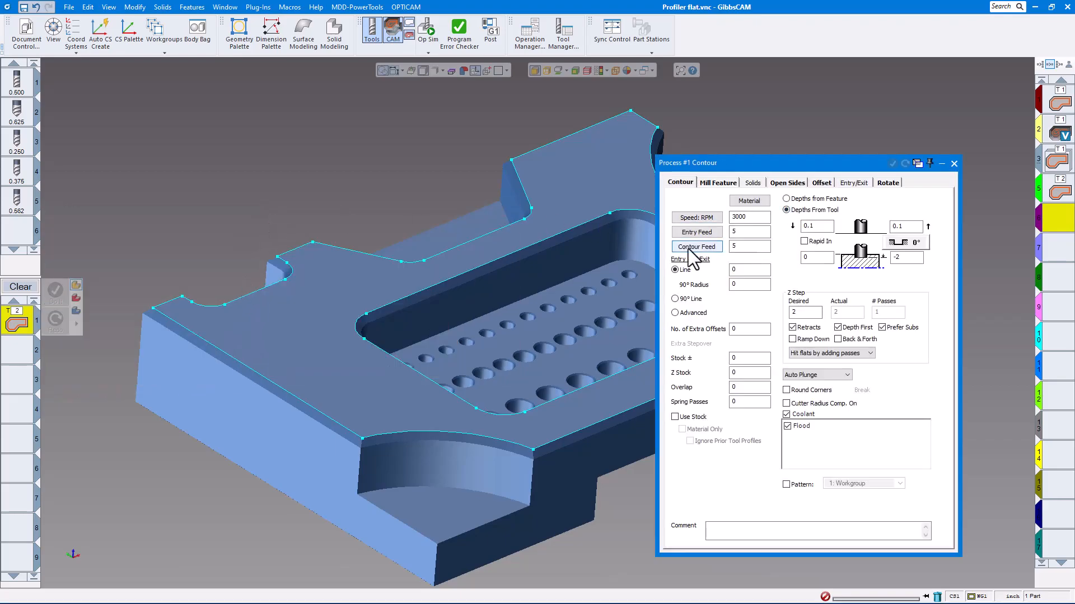
Step: Set the contour's final depth to -0.3 and its entry and exit line and 90° radius to 0.1
click(902, 258)
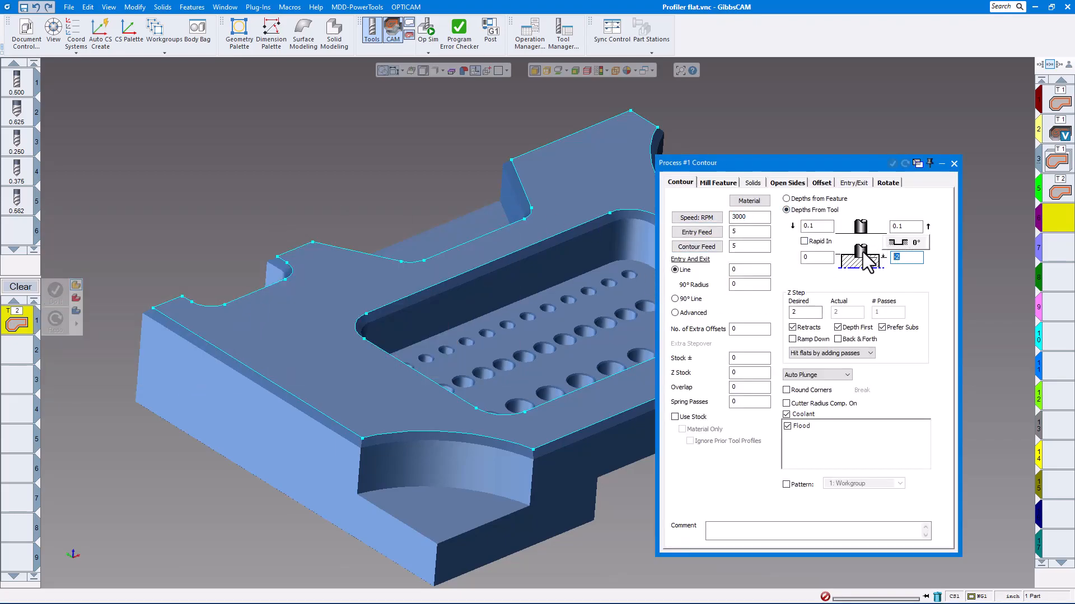
text(-.3)
click(749, 269)
text(.1)
key(Tab)
text(.1)
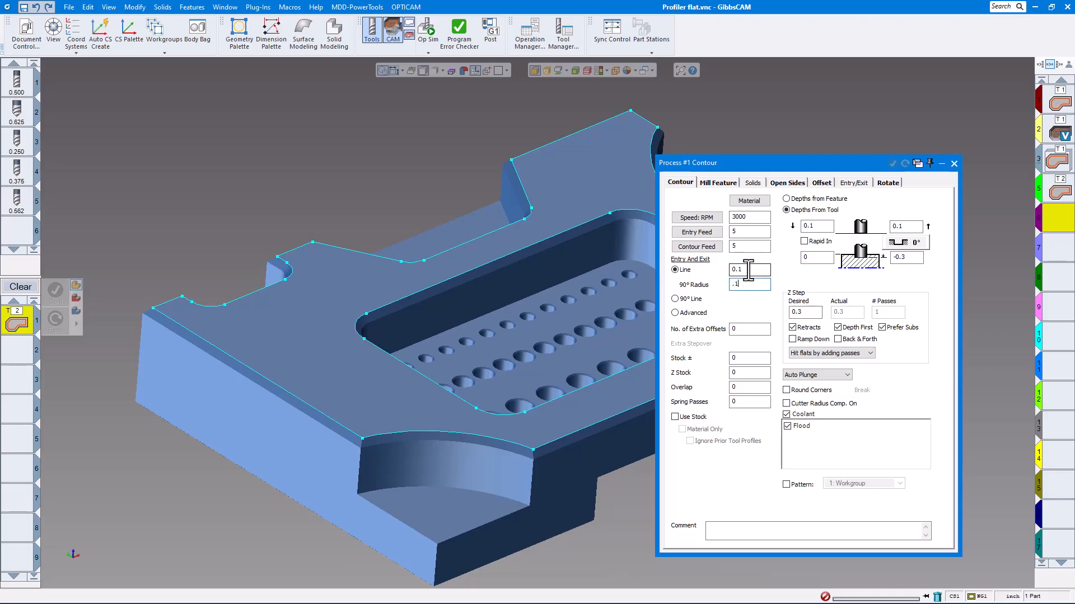
click(955, 164)
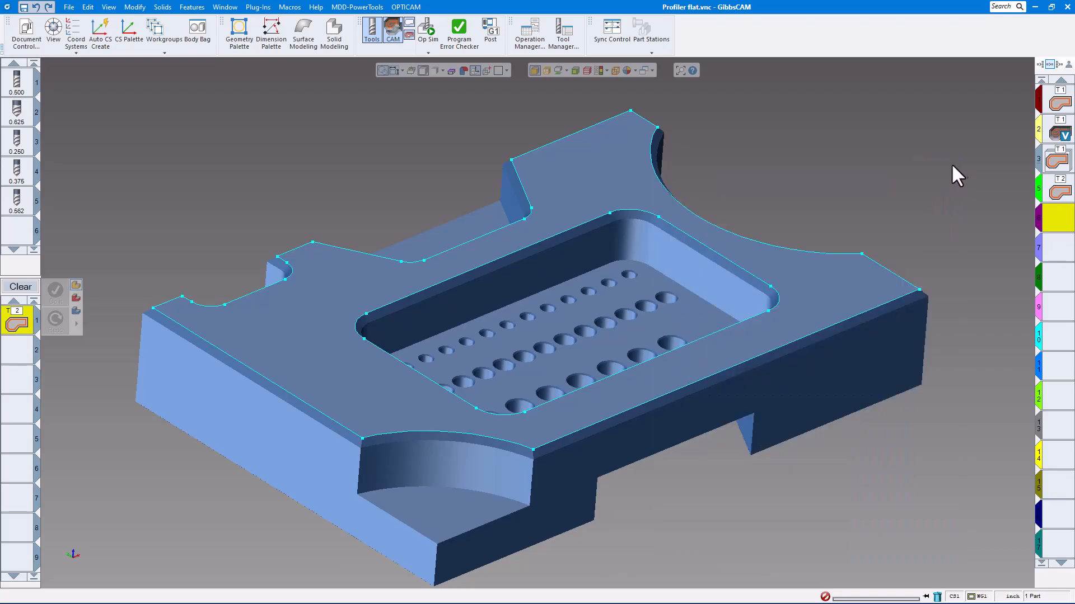
Step: Select the extracted outer contour, reverse its cut direction, redo the tool 2 contour operation with it, and deselect everything
scroll(716, 398, up, 2)
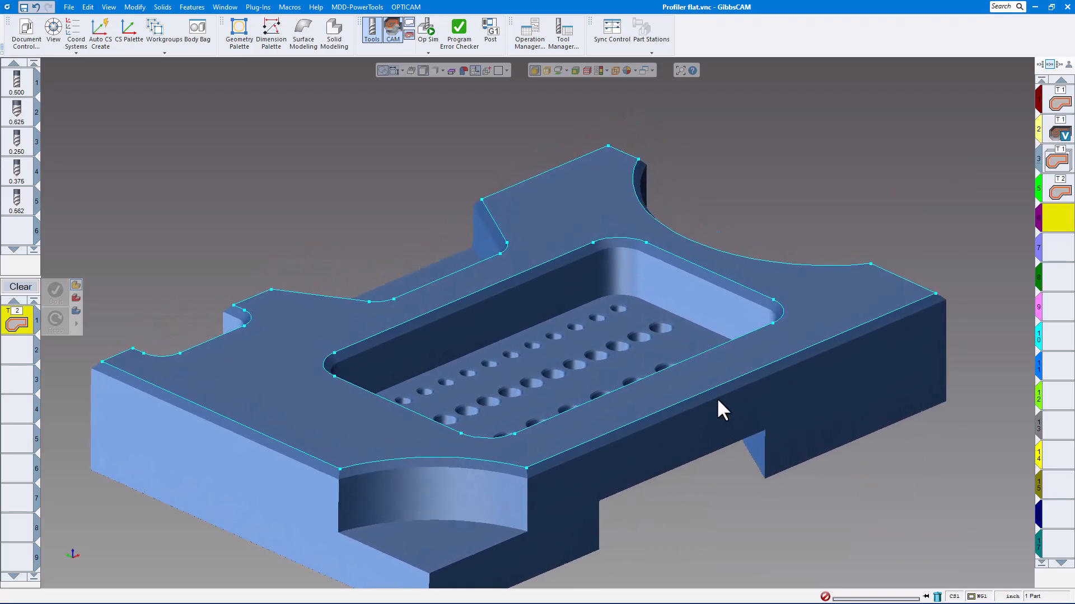
click(707, 392)
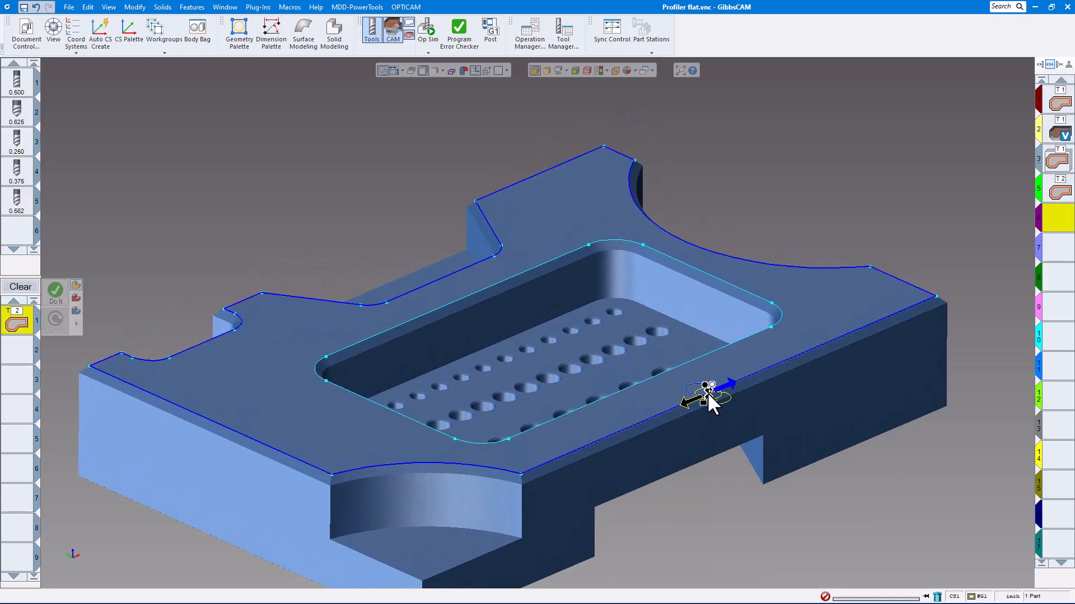
click(681, 403)
key(Down)
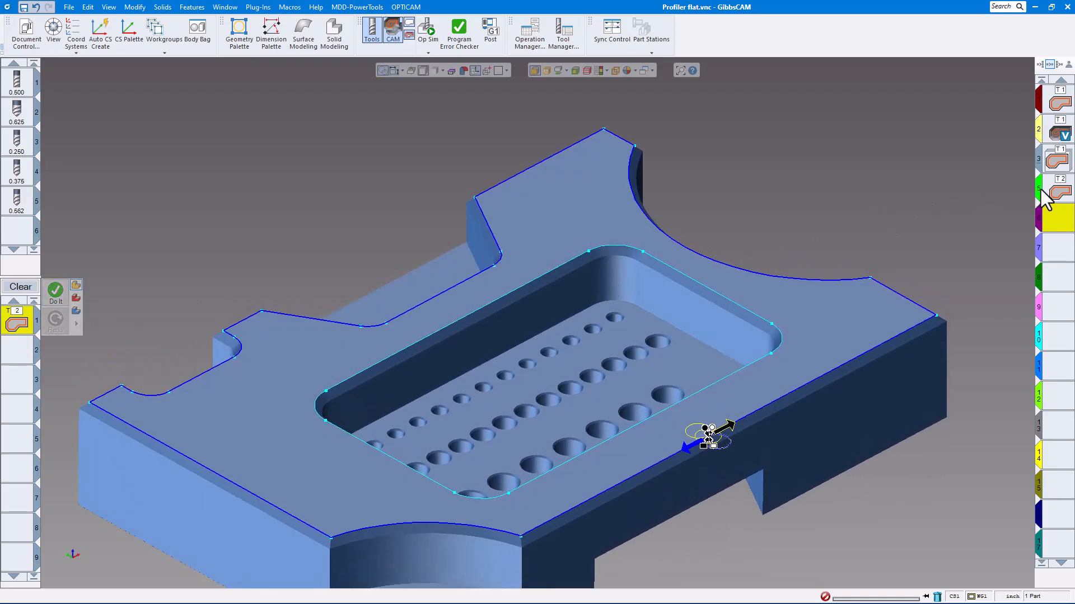
click(1040, 185)
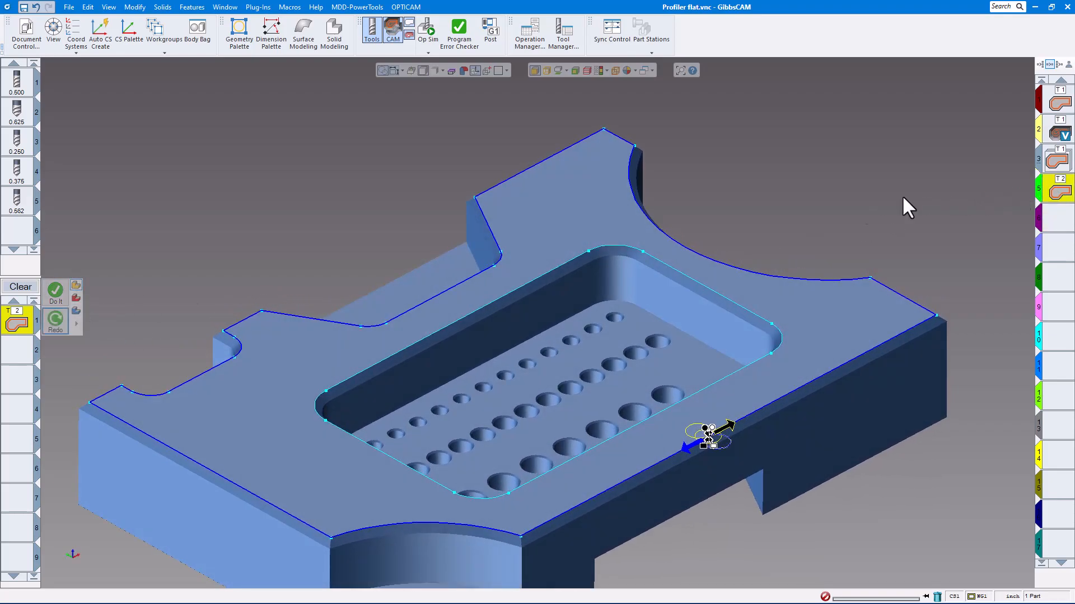
click(56, 319)
scroll(446, 261, down, 3)
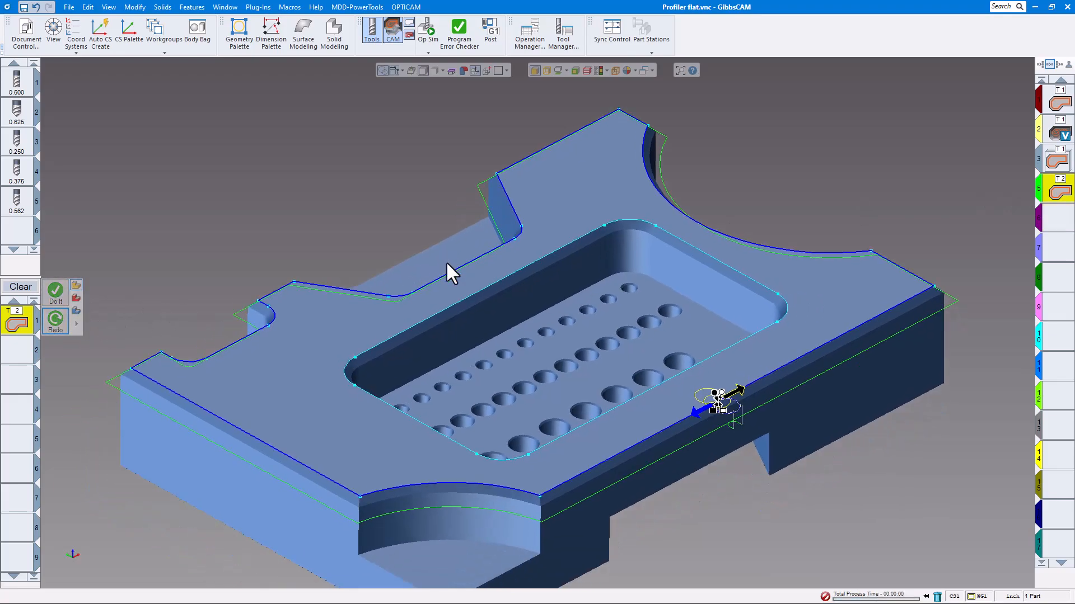
scroll(446, 278, up, 2)
click(772, 185)
middle_drag(775, 180, 744, 173)
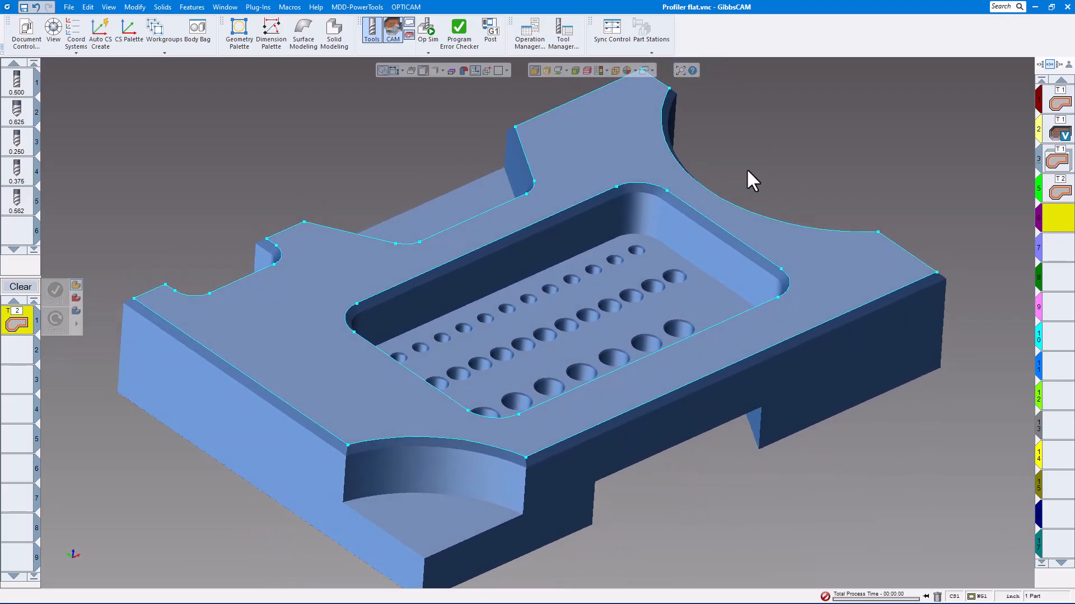
Step: Hide the extracted edge geometry so only the solid part is displayed
click(192, 8)
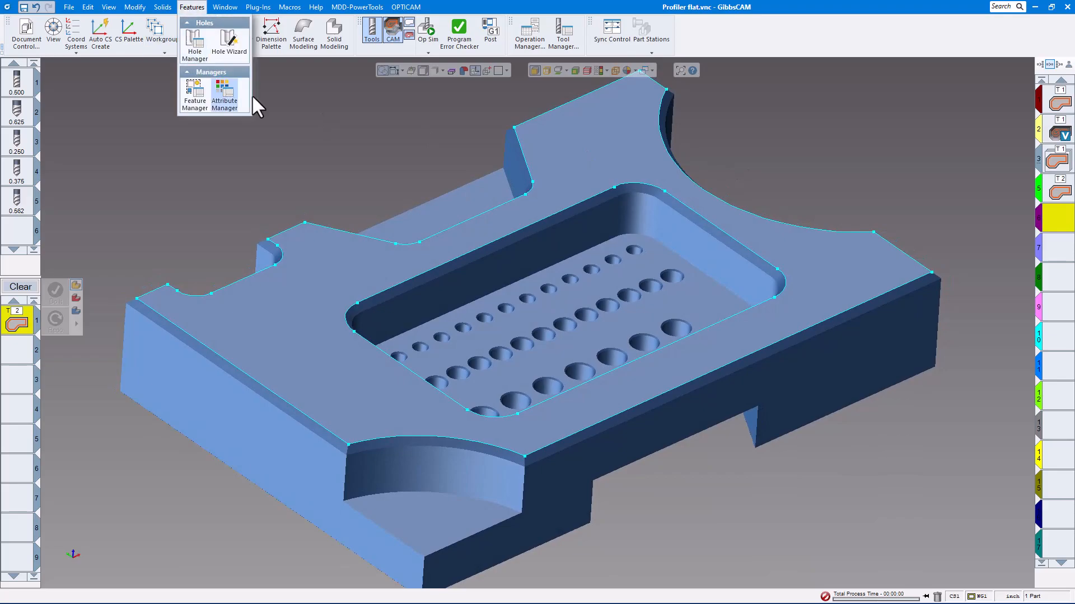
middle_drag(850, 153, 799, 153)
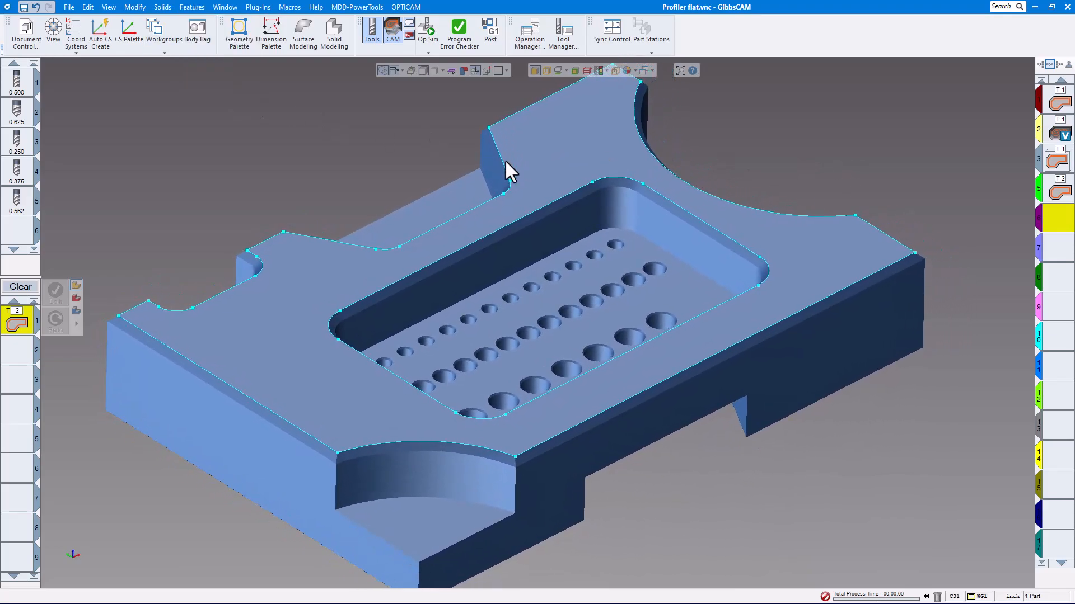
click(394, 29)
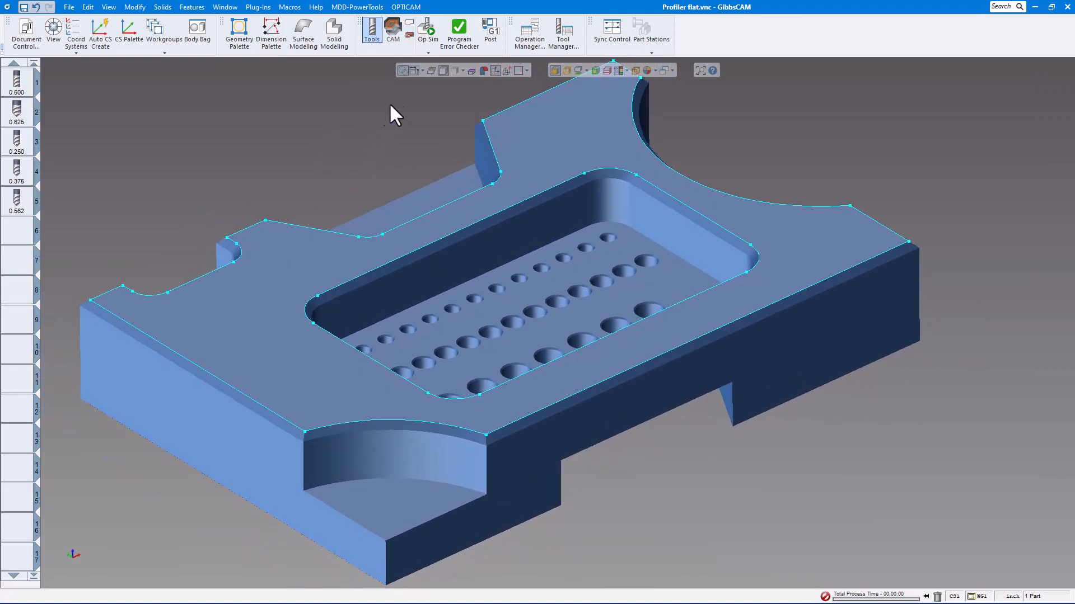
click(402, 72)
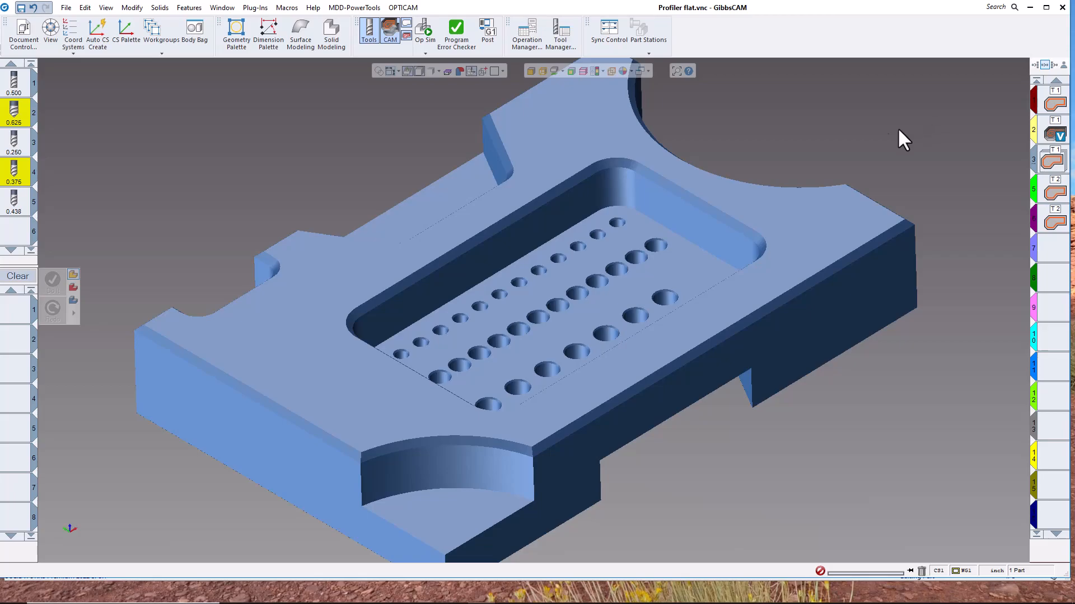
Step: Open the Hole Manager, select the solid part and run automatic feature recognition (AFR) on its holes
click(818, 149)
scroll(817, 149, down, 3)
scroll(817, 149, up, 2)
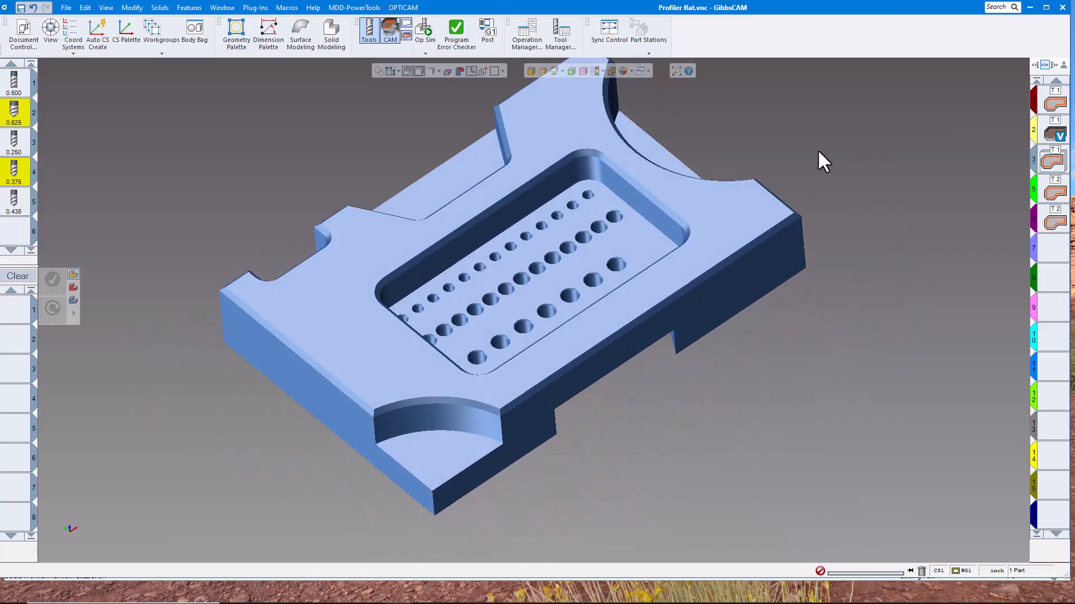
scroll(603, 218, up, 1)
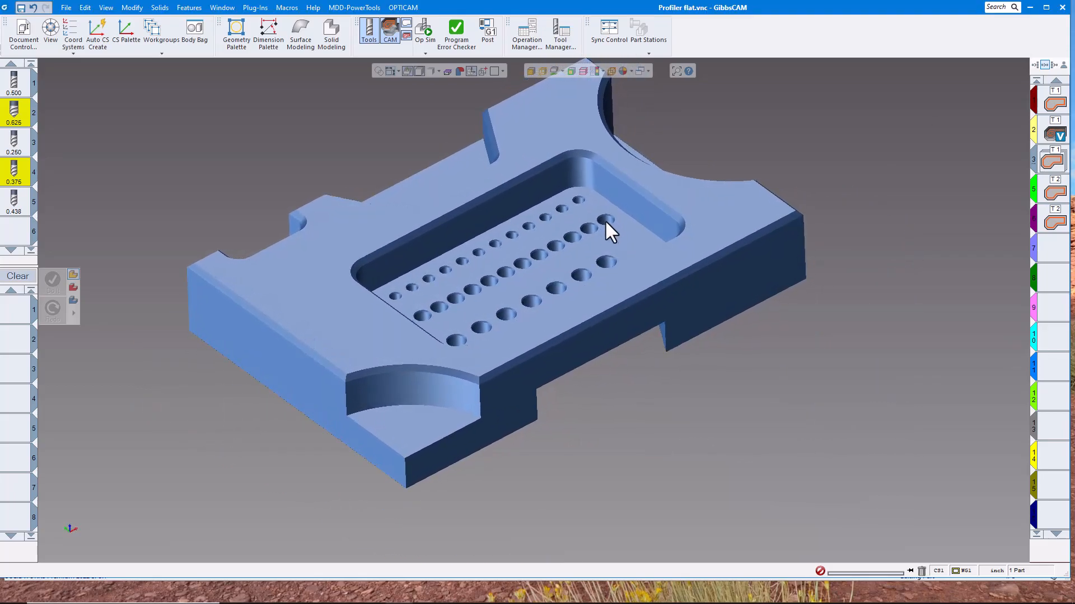
scroll(673, 208, down, 1)
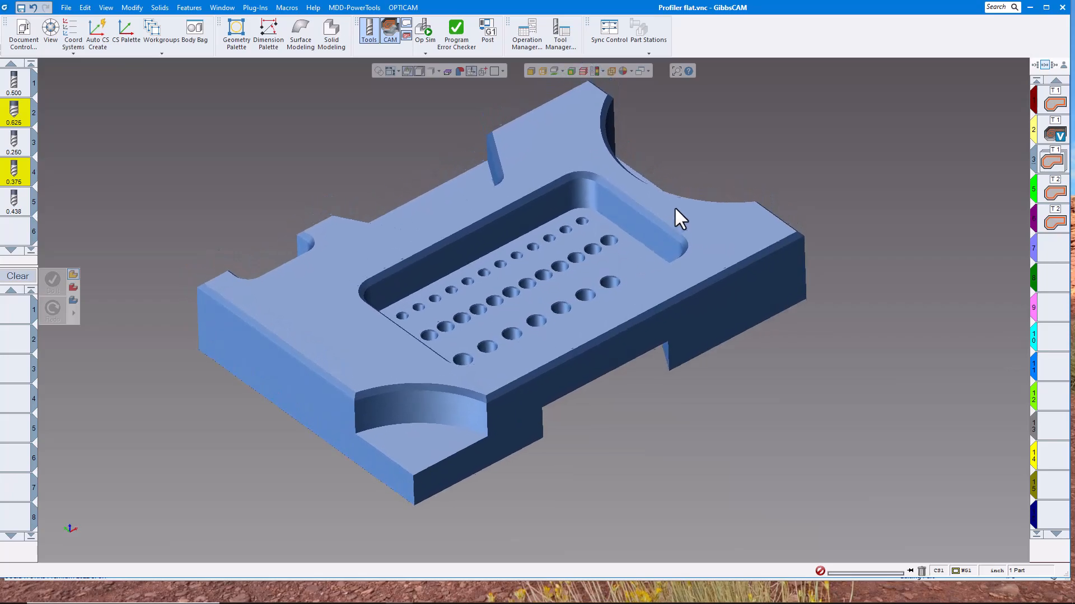
scroll(686, 196, up, 1)
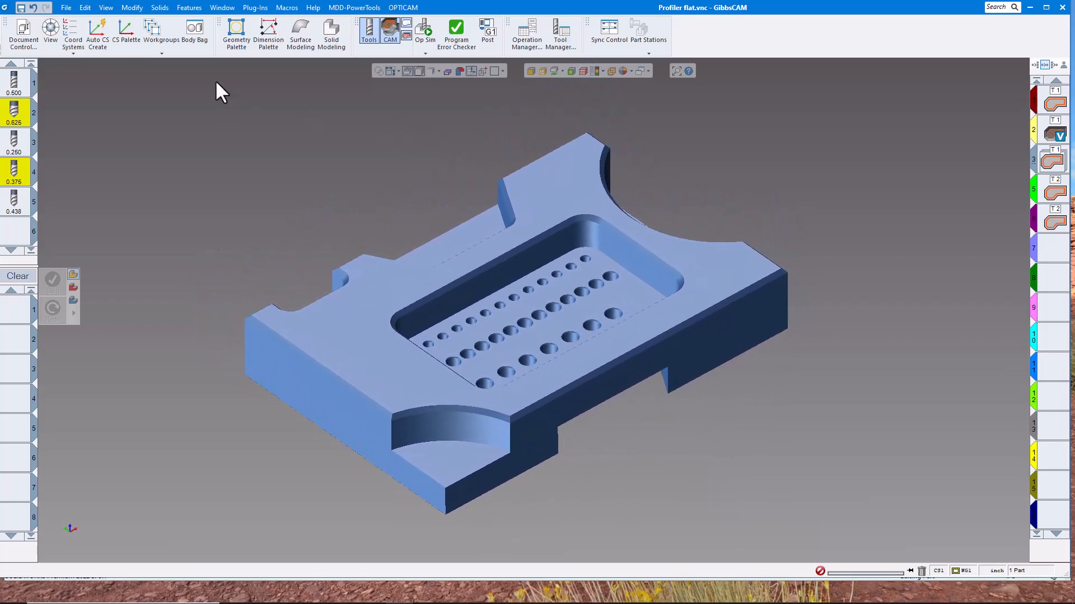
click(189, 8)
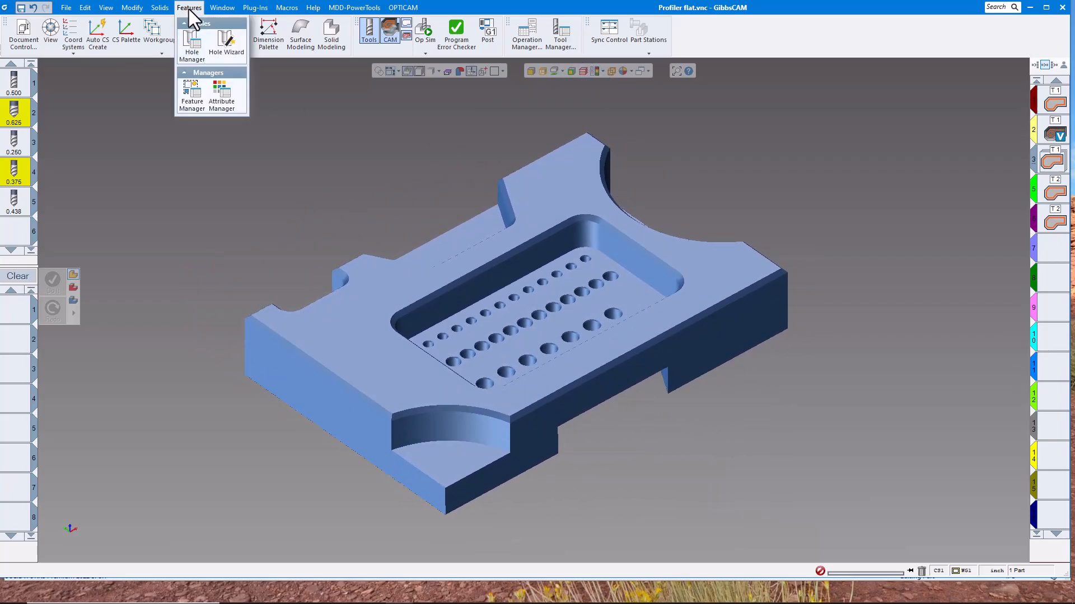
click(189, 46)
drag(437, 81, 378, 308)
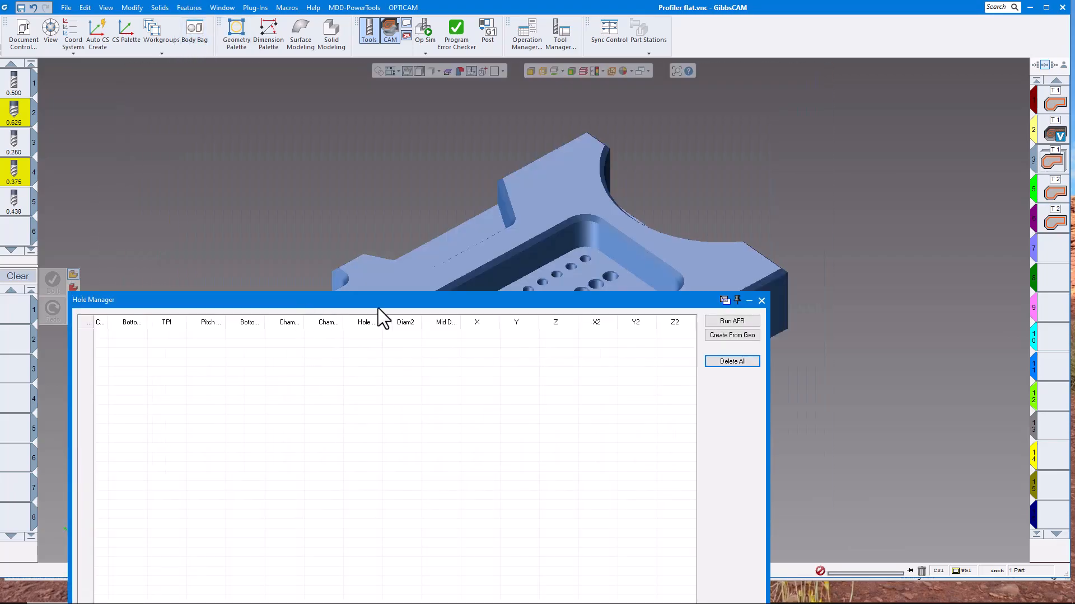
click(570, 199)
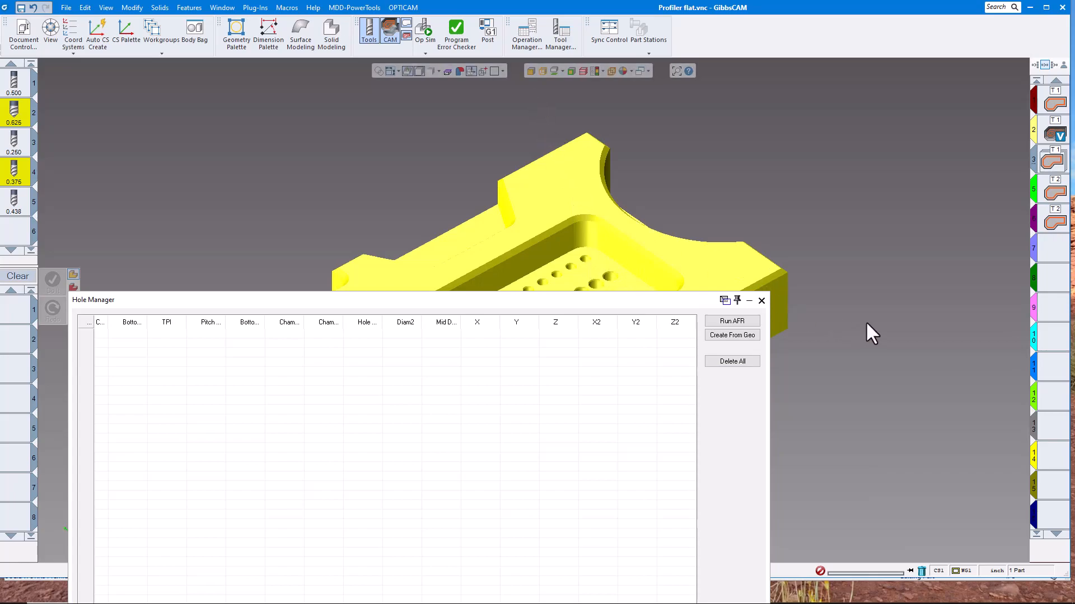
click(732, 320)
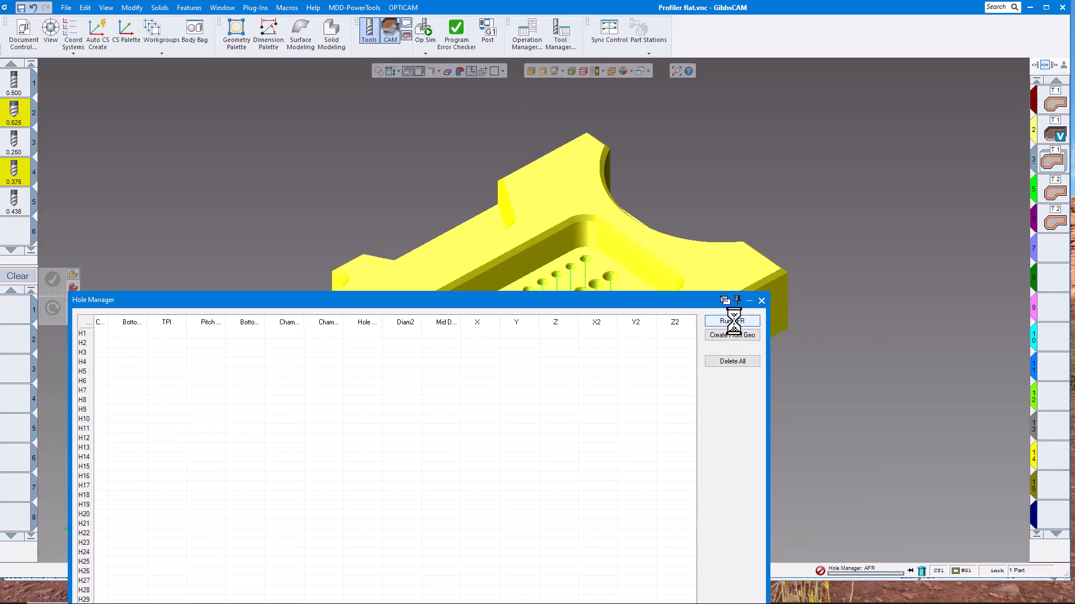
Step: Automatically sort the recognized holes into groups in the Hole Manager
drag(516, 298, 576, 101)
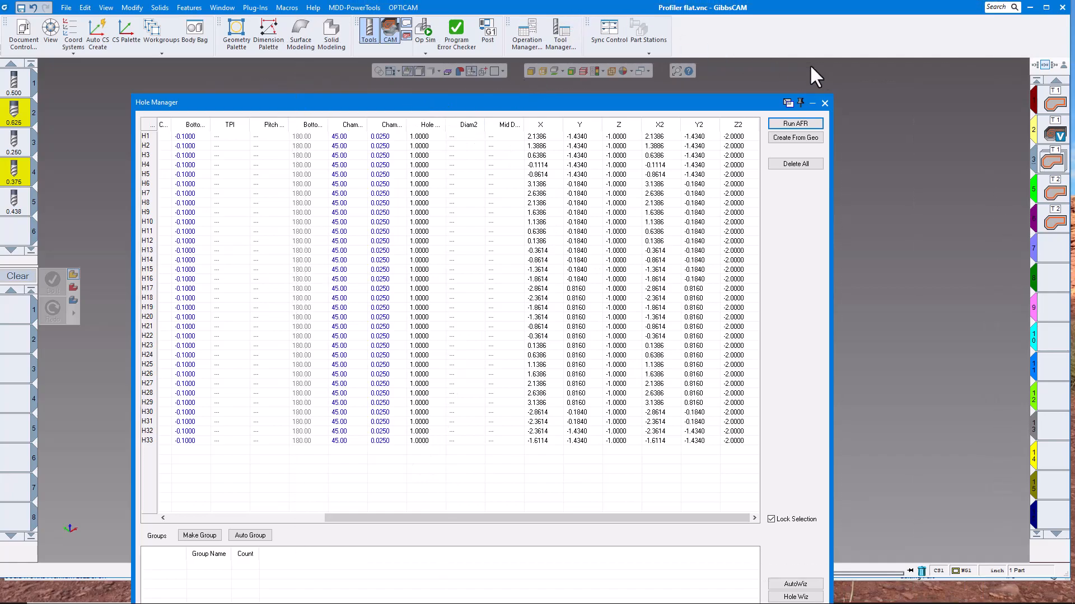
drag(899, 90, 893, 74)
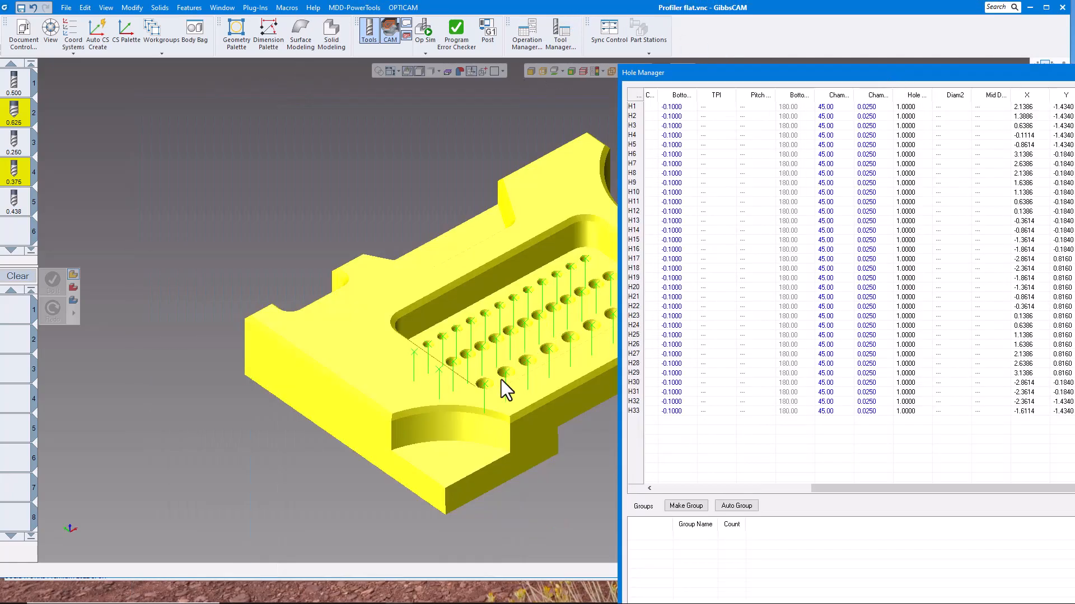
drag(815, 69, 331, 1)
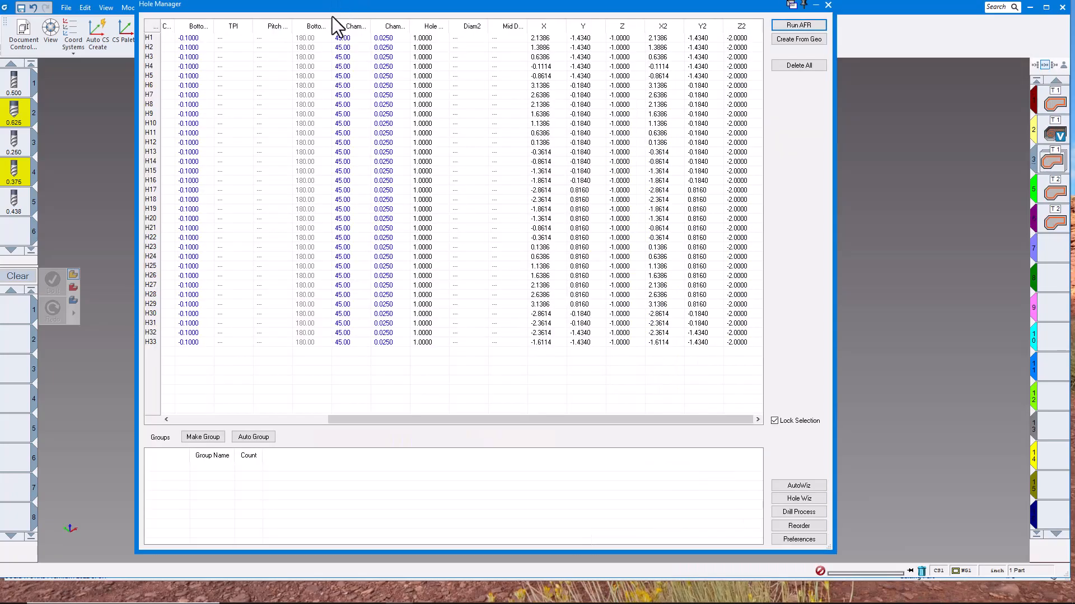
click(253, 437)
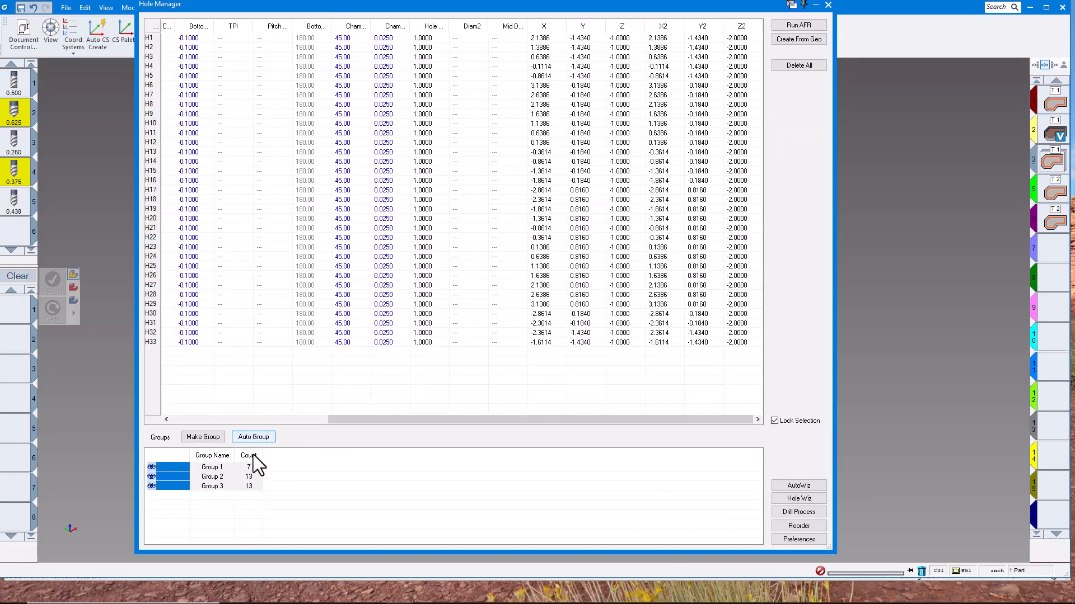
Step: Highlight Group 3, Group 2 and Group 1 in turn to check which holes on the part each contains
drag(394, 7, 982, 34)
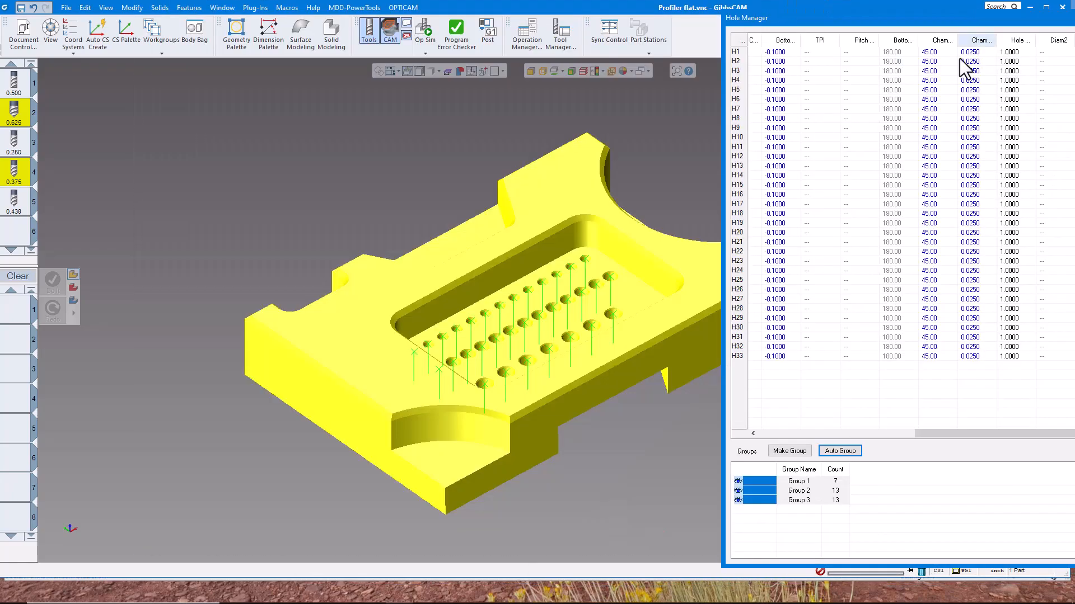
click(801, 500)
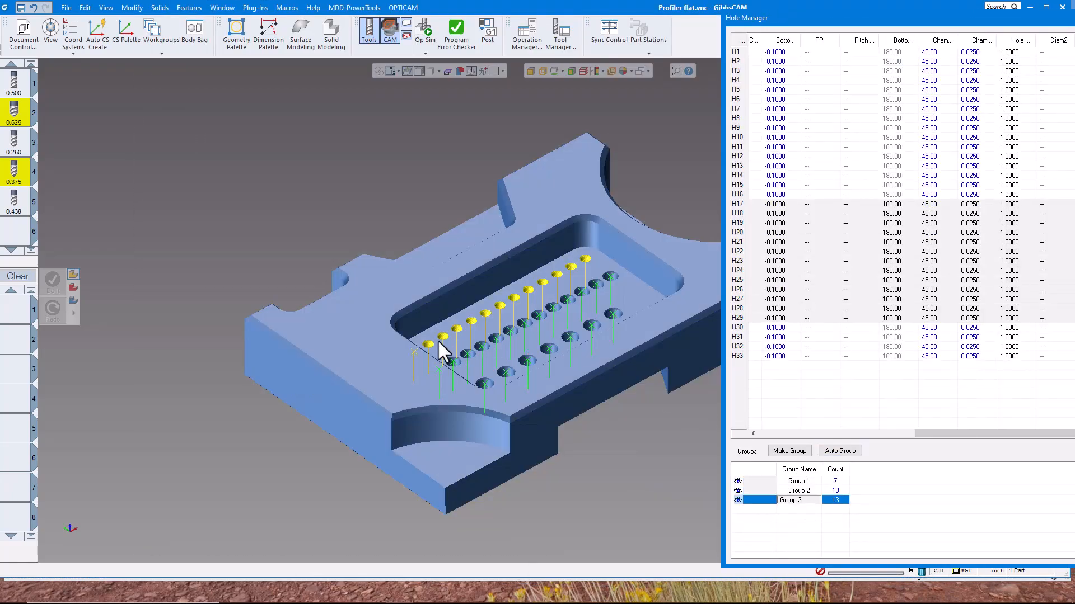
click(803, 490)
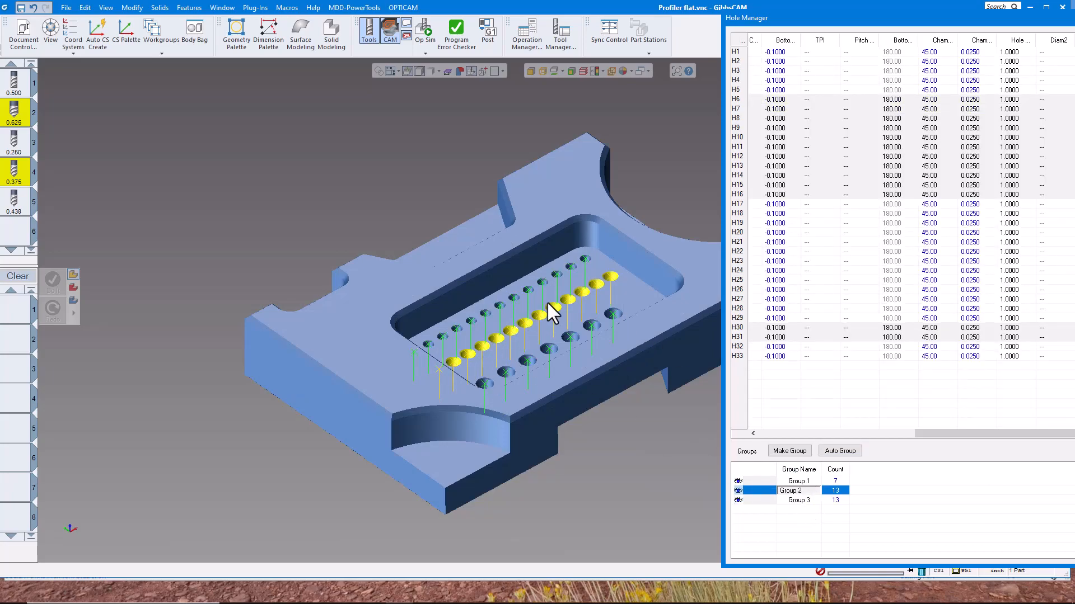
click(801, 482)
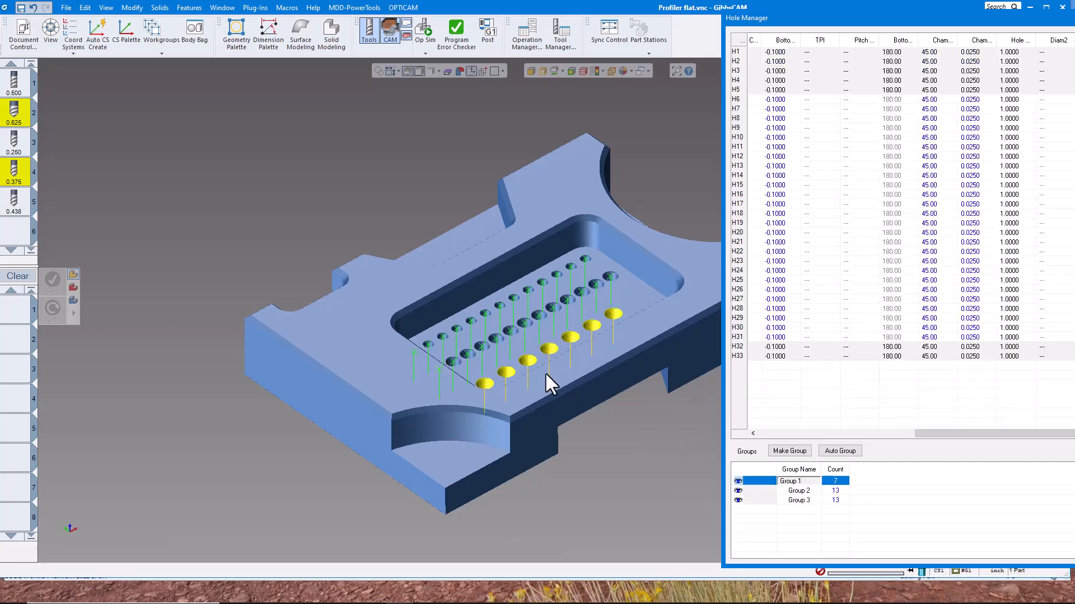
Step: Run the Hole Wizard on Group 3 as 0.25 through holes with spotting and drilling, and build its processes
drag(794, 22, 161, 24)
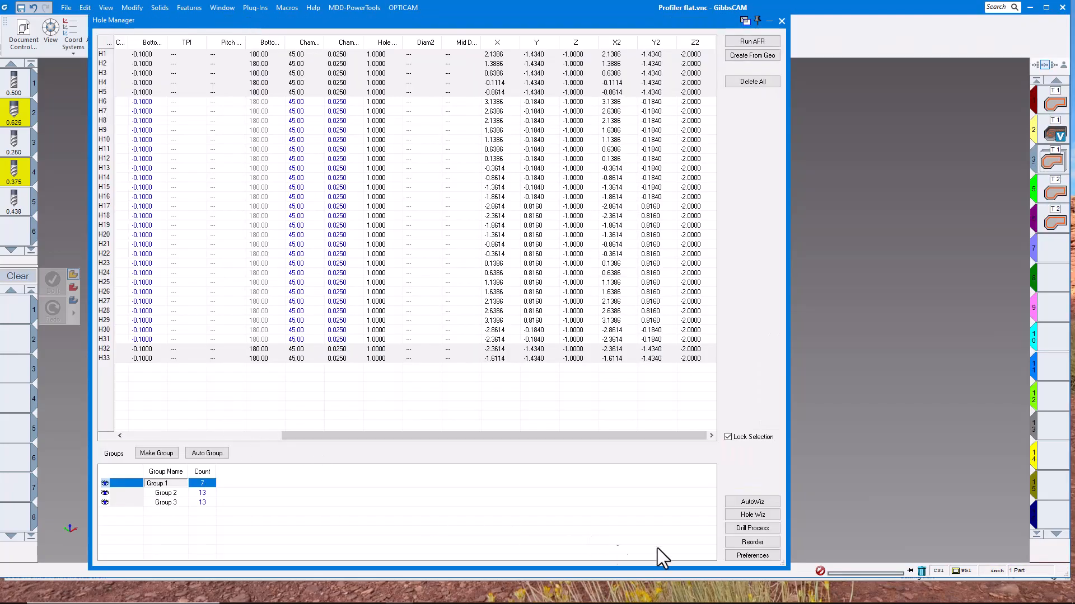
click(174, 504)
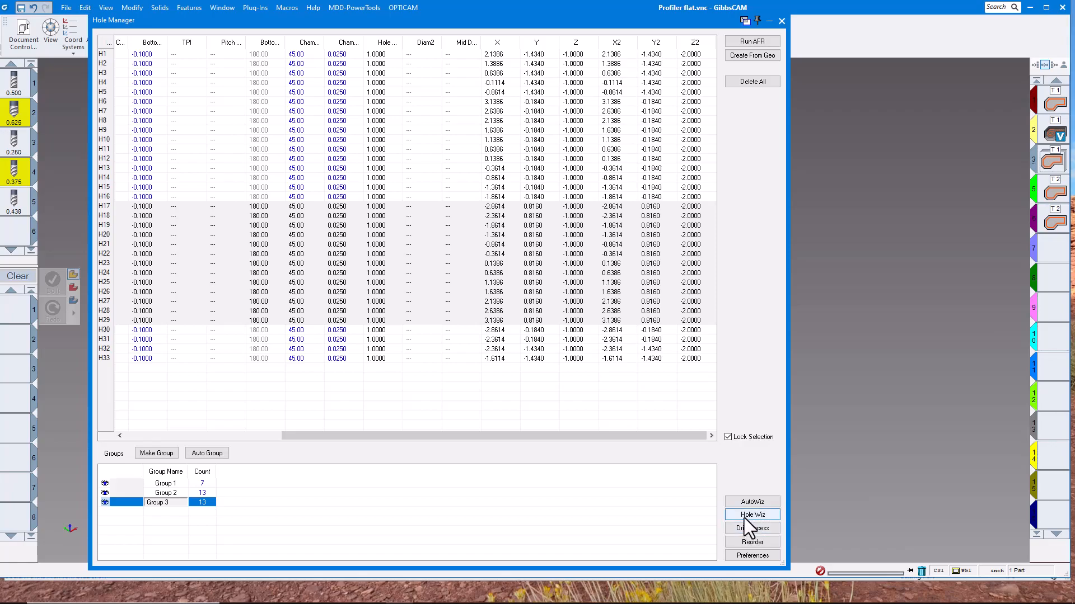
click(752, 515)
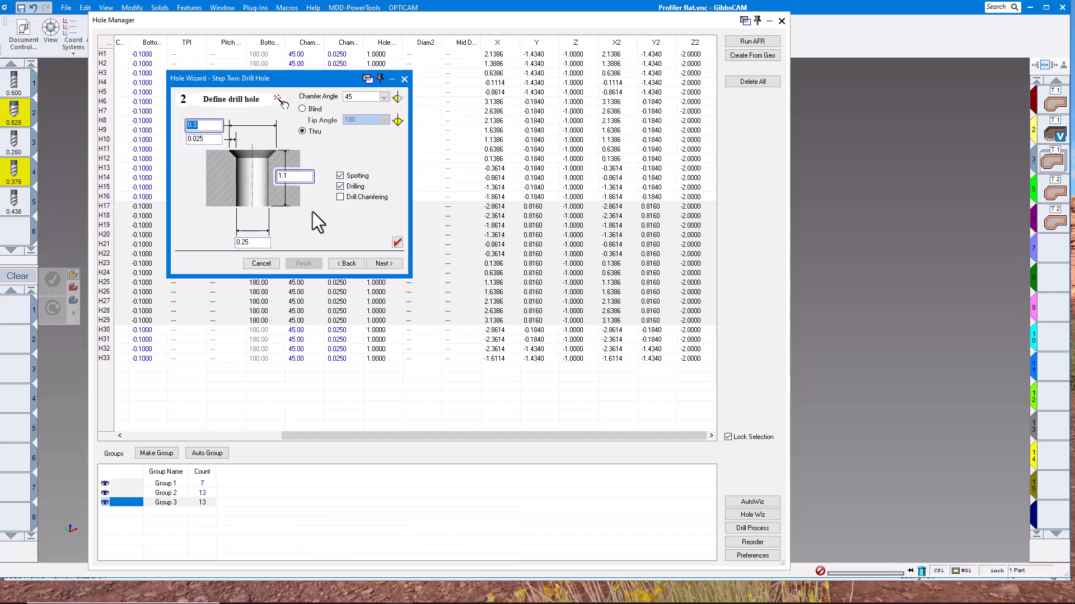
click(384, 263)
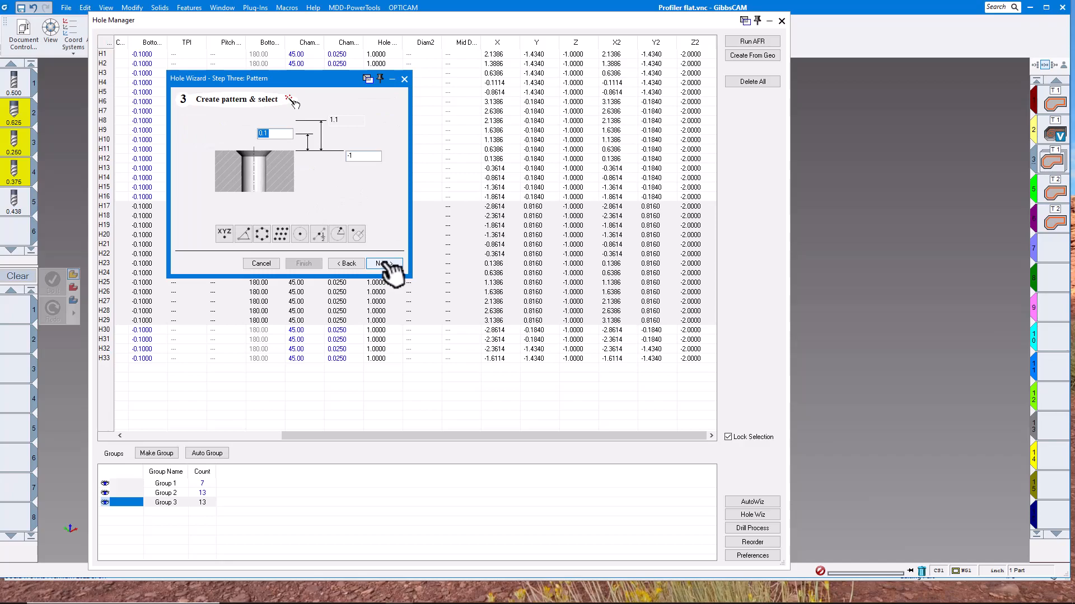
click(383, 263)
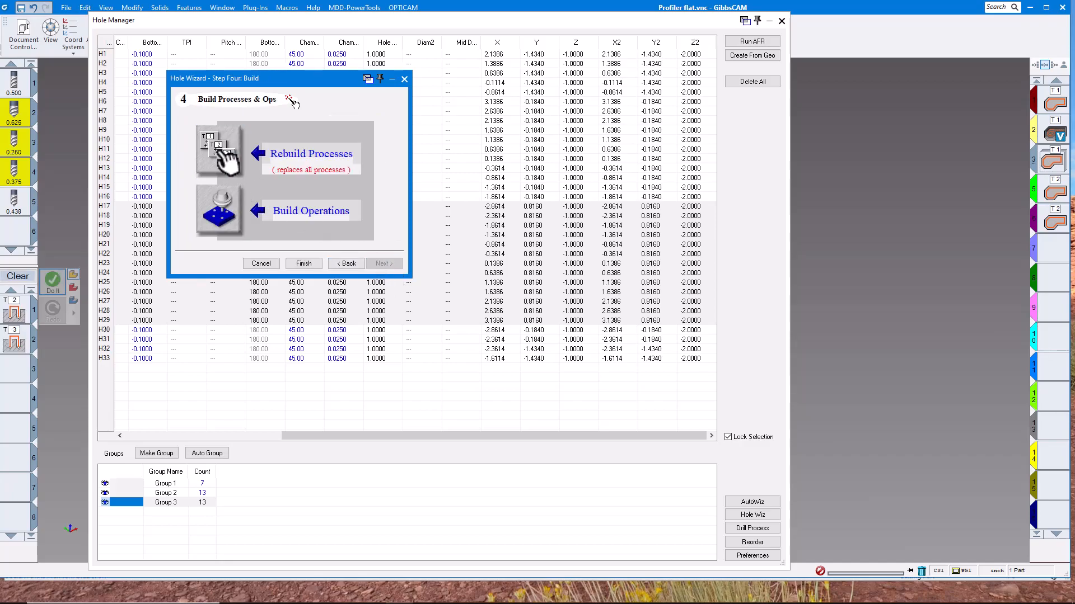
Step: Examine the first generated hole process's drill and hole feature settings, and close it
click(19, 310)
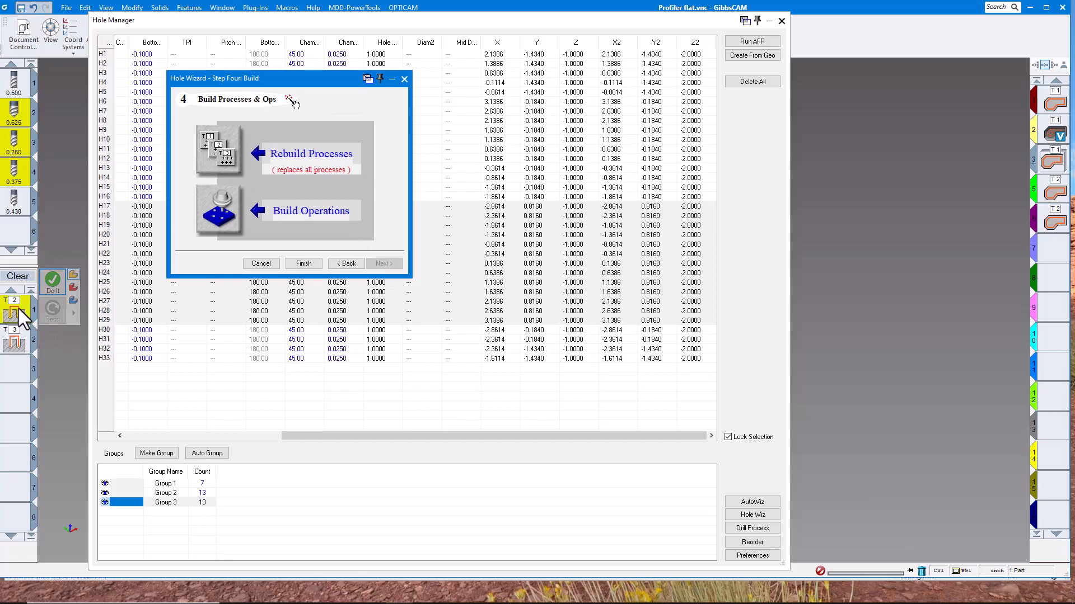
double_click(19, 310)
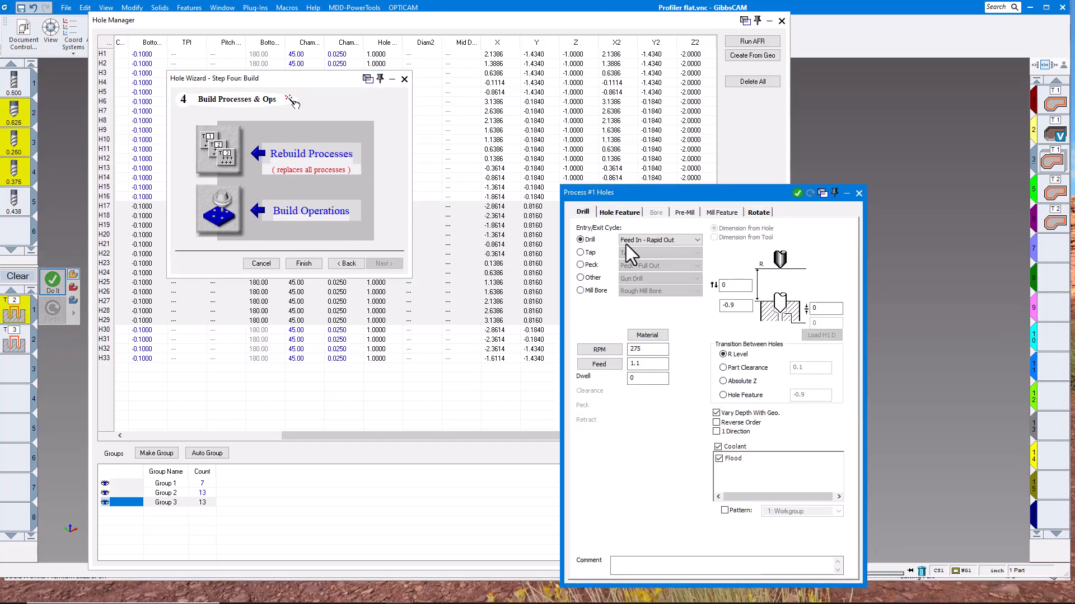
click(614, 213)
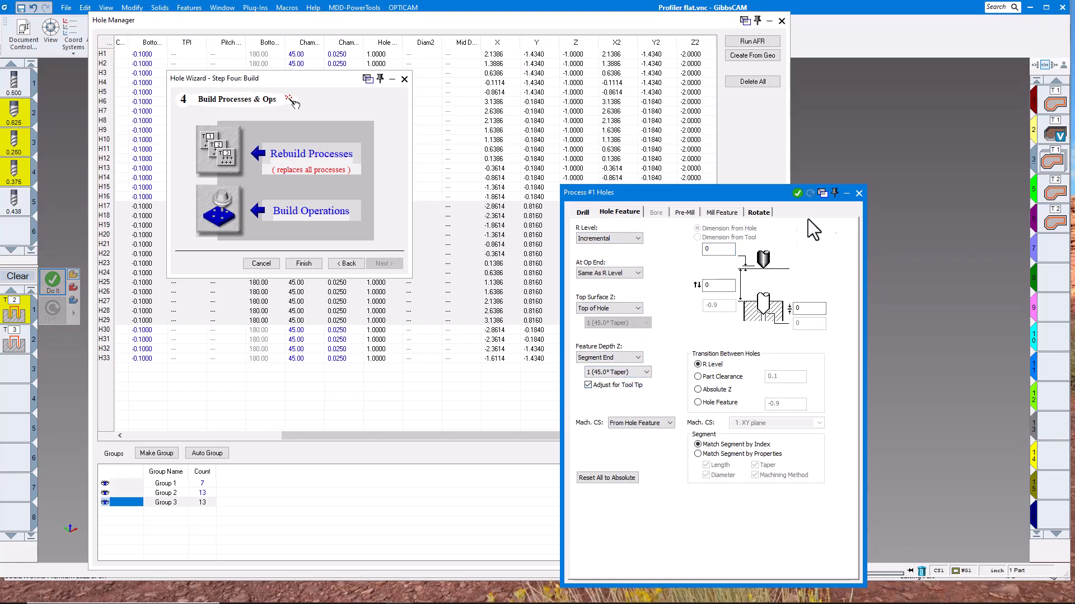
click(858, 193)
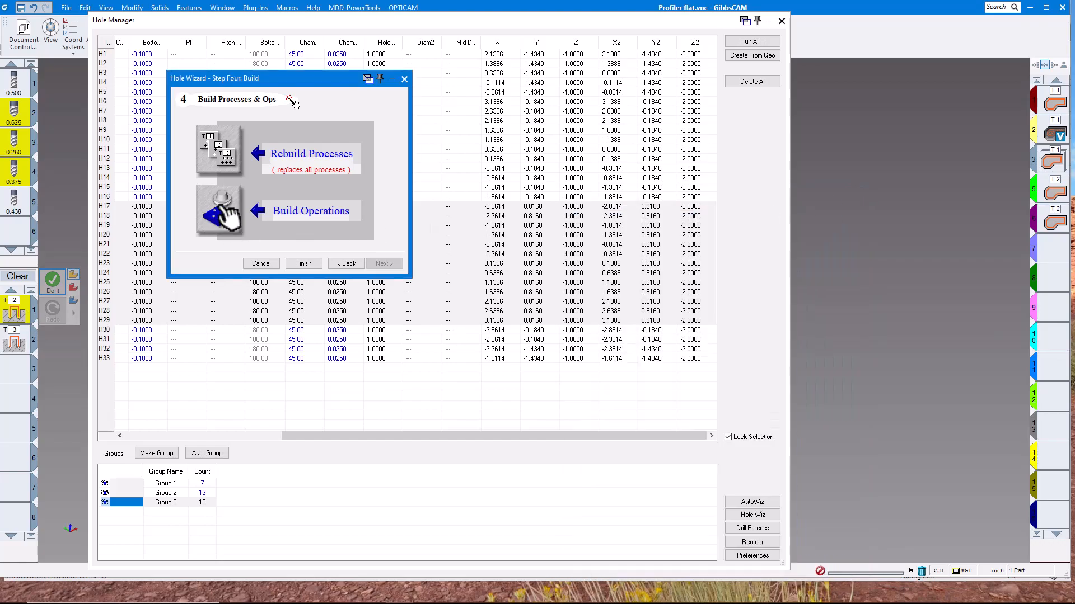
Step: Build the operations for hole Group 3 and finish the Hole Wizard
click(220, 211)
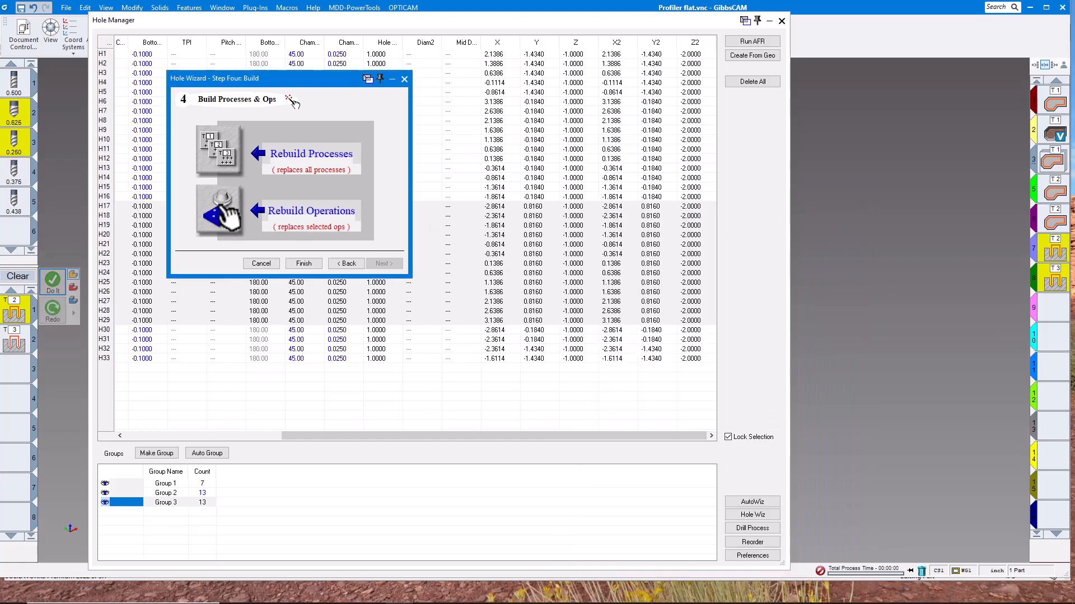
click(305, 265)
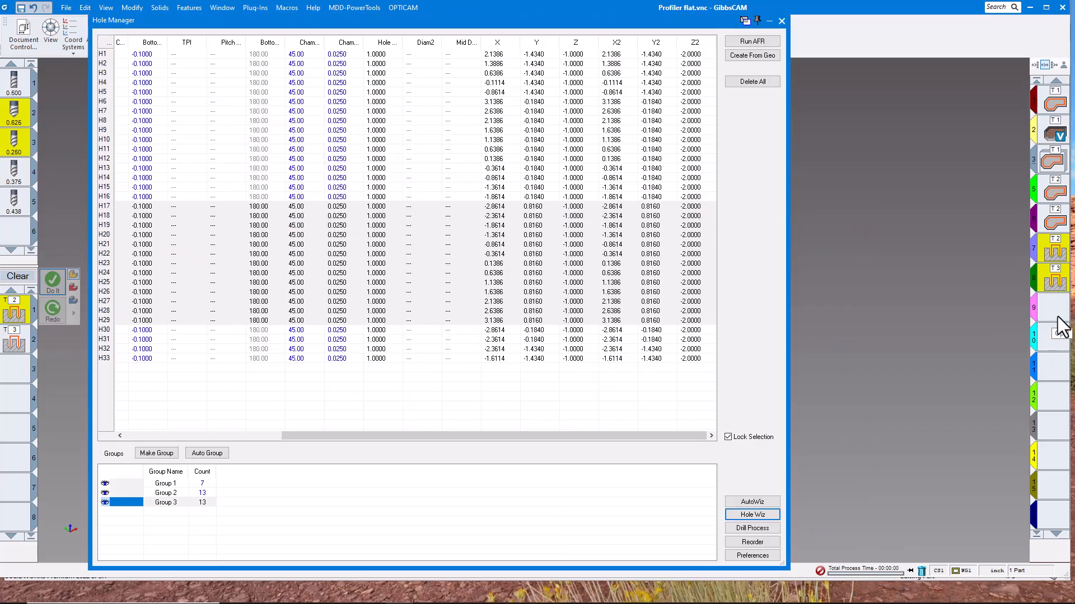
drag(525, 15, 510, 82)
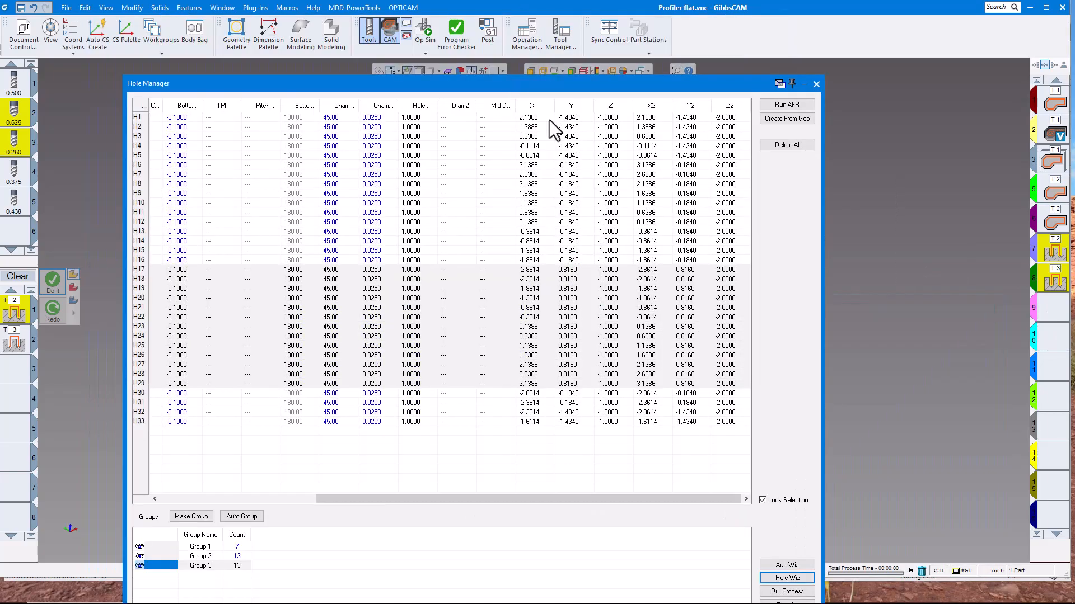
Step: Run the Hole Wizard on Group 2 as 0.375 through holes with spotting and drilling, and build its processes for operation slot 9 onward
click(1045, 305)
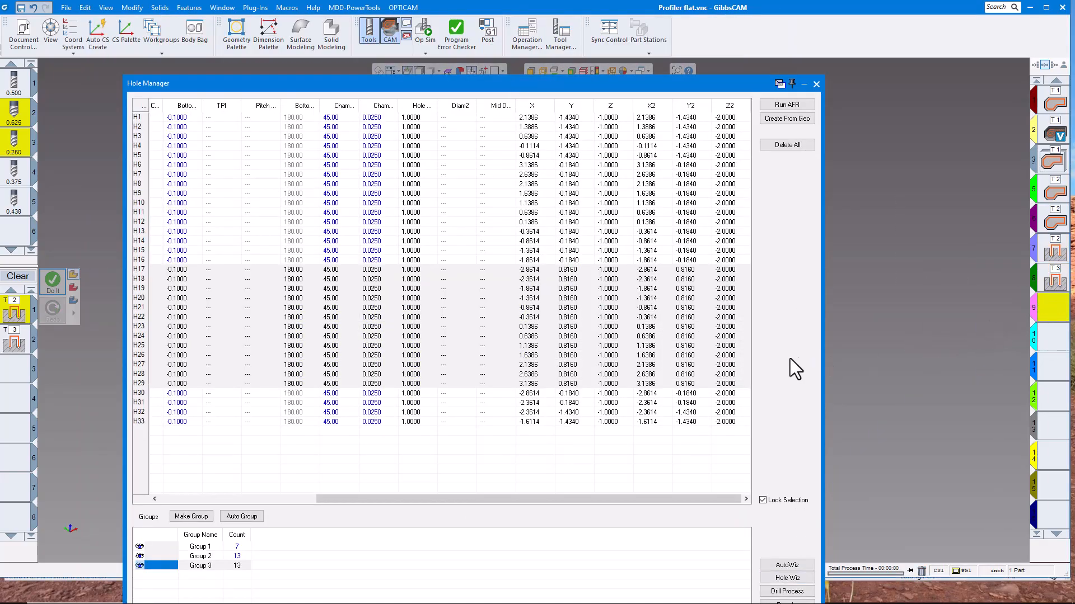
click(26, 275)
click(213, 557)
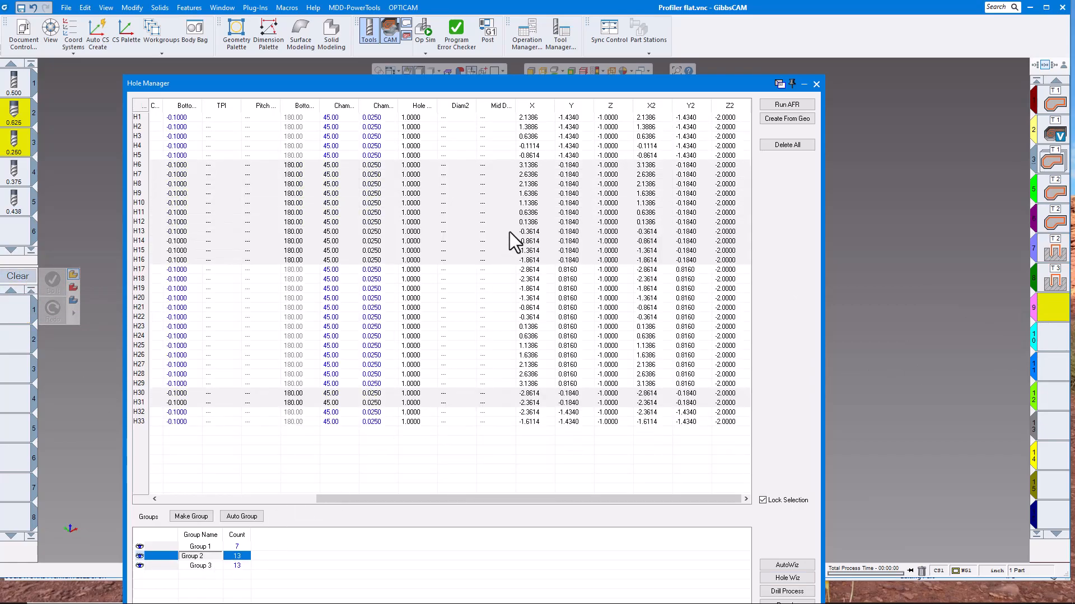
drag(418, 83, 472, 412)
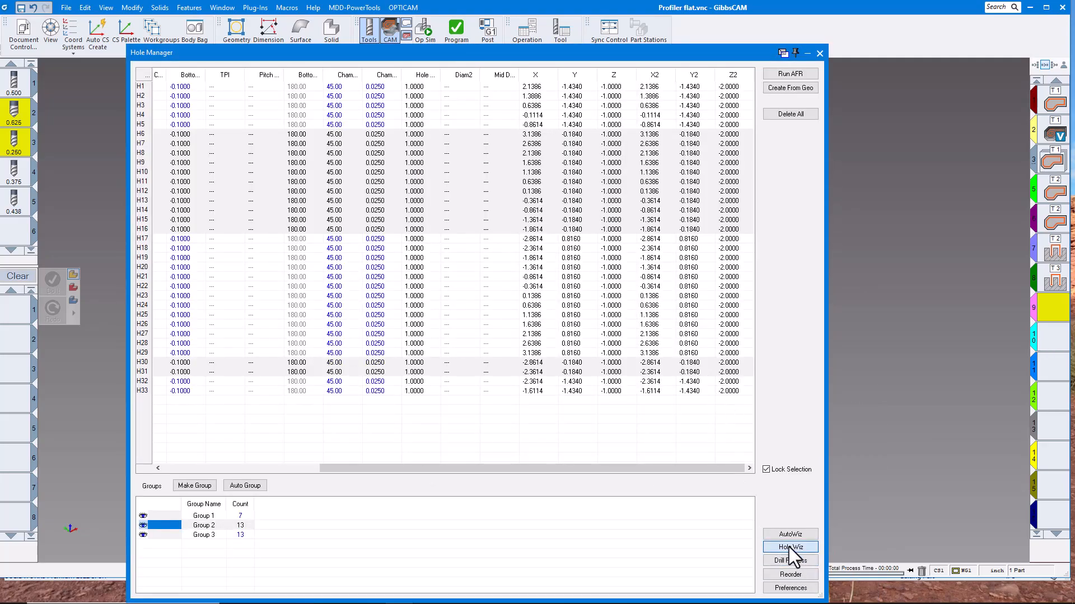
click(788, 547)
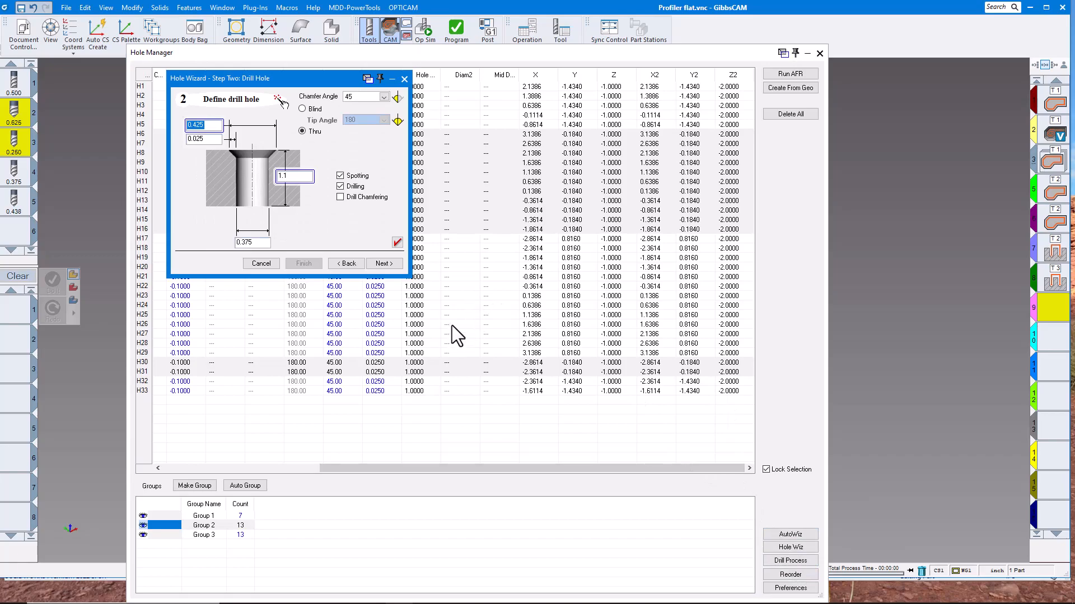
click(384, 263)
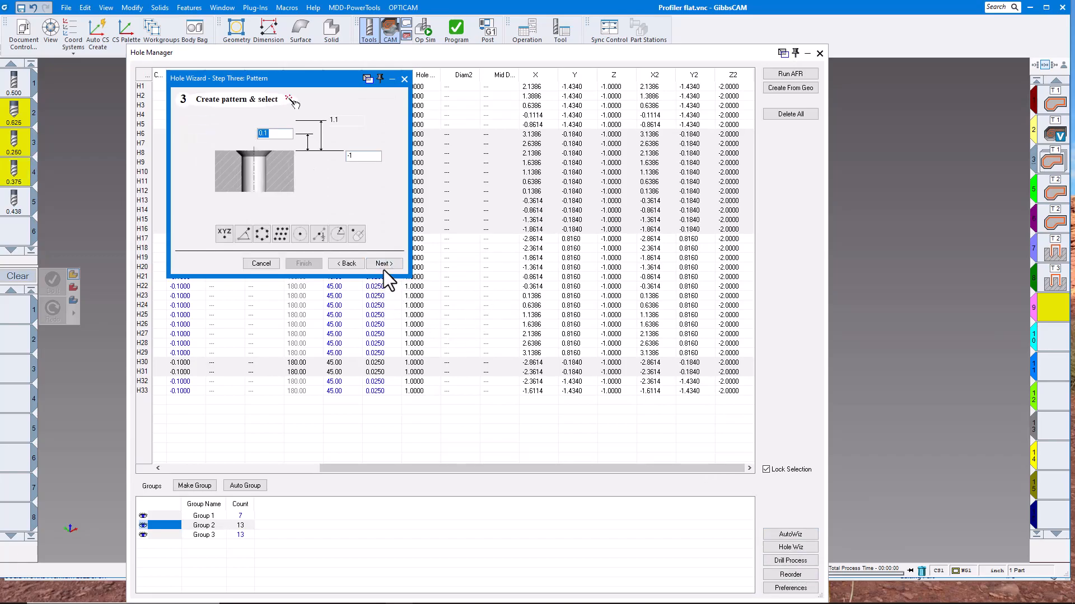
click(384, 264)
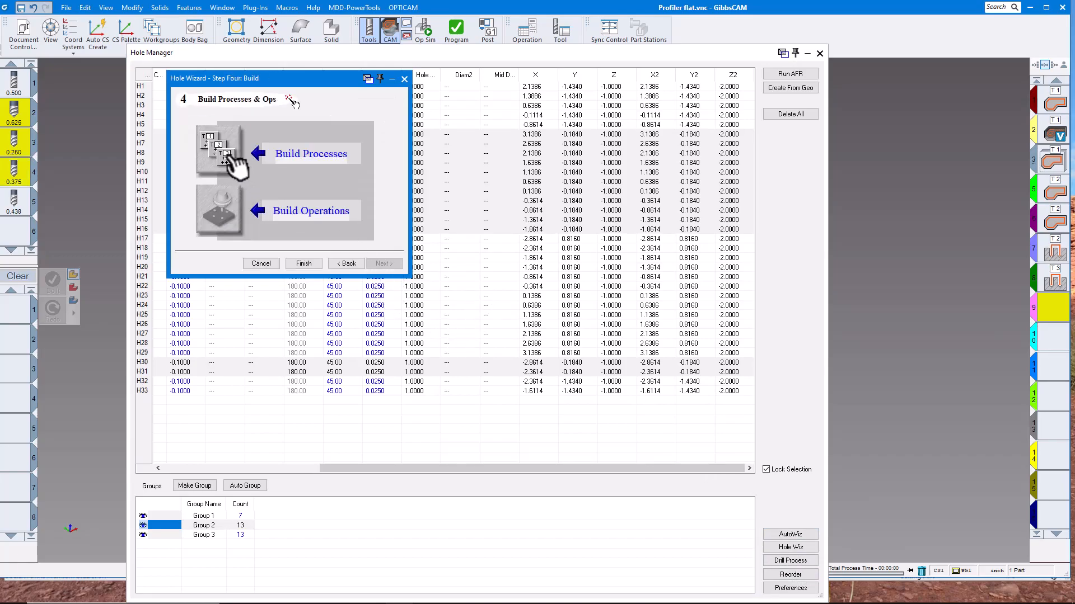
click(226, 152)
Step: Examine the drill and hole feature settings of the first Group 2 hole process, and close it
click(19, 320)
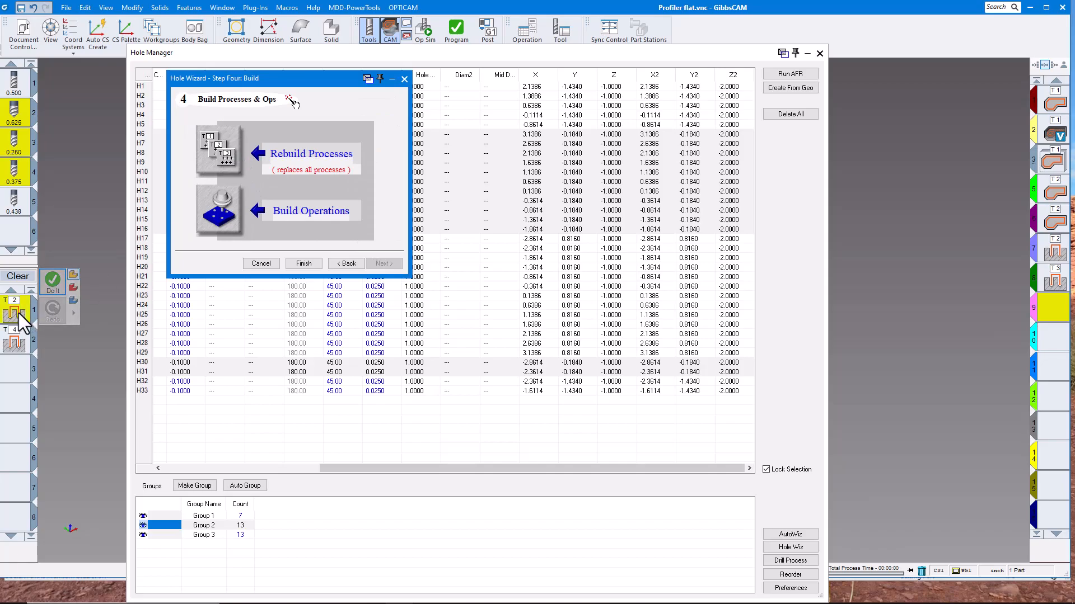
double_click(19, 316)
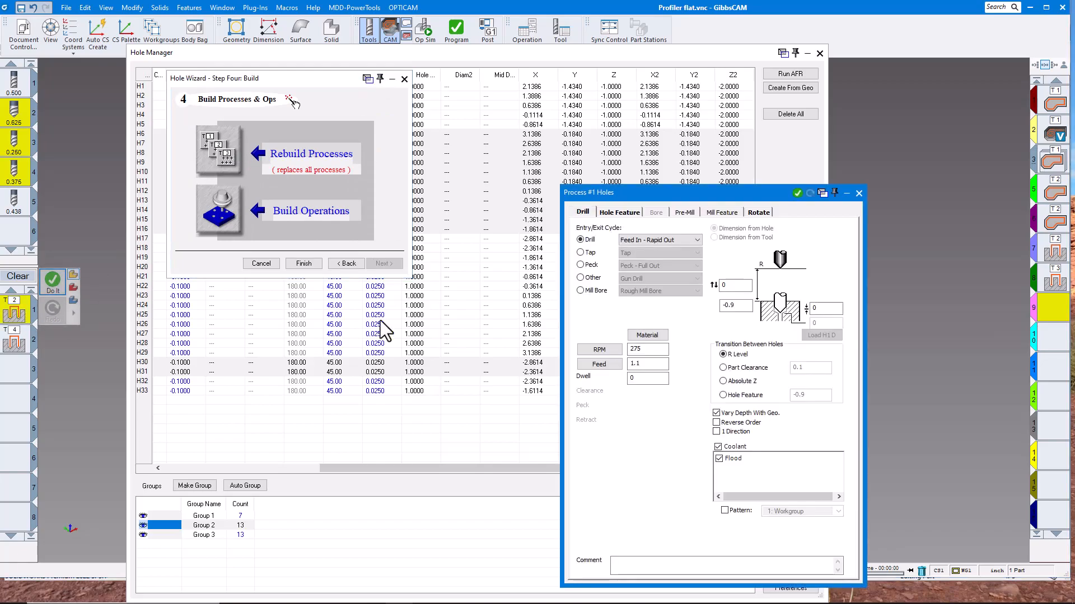
click(615, 214)
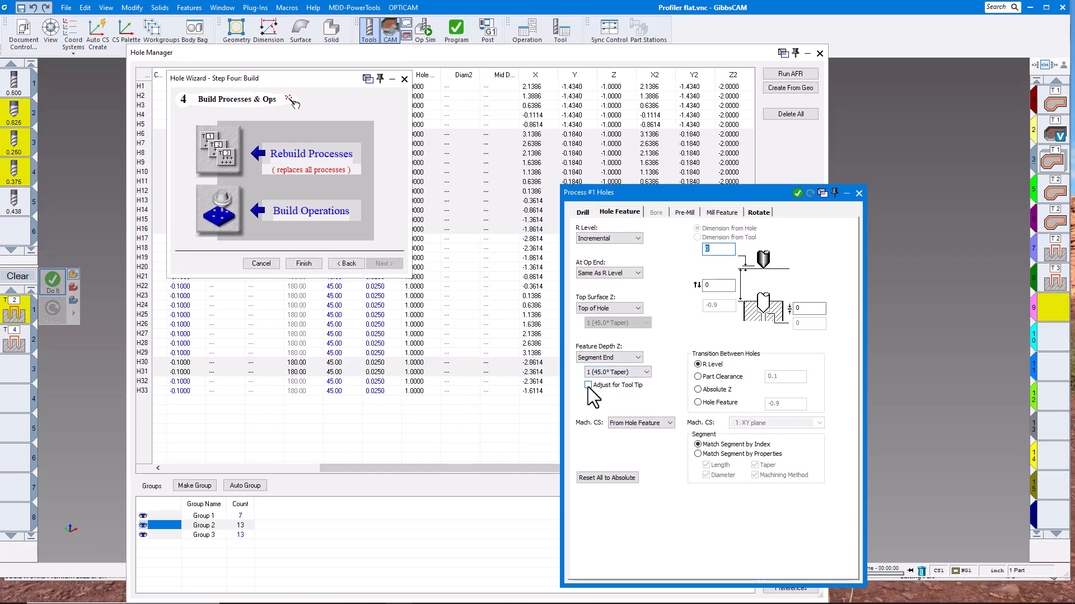
click(860, 194)
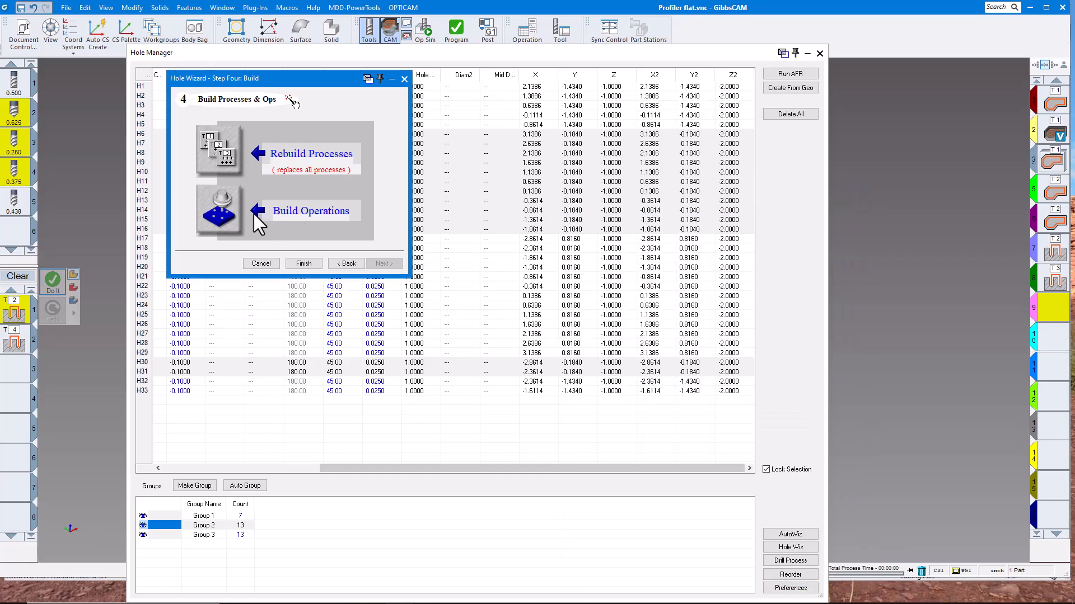
Step: Build the operations for hole Group 2 and finish the Hole Wizard
click(224, 216)
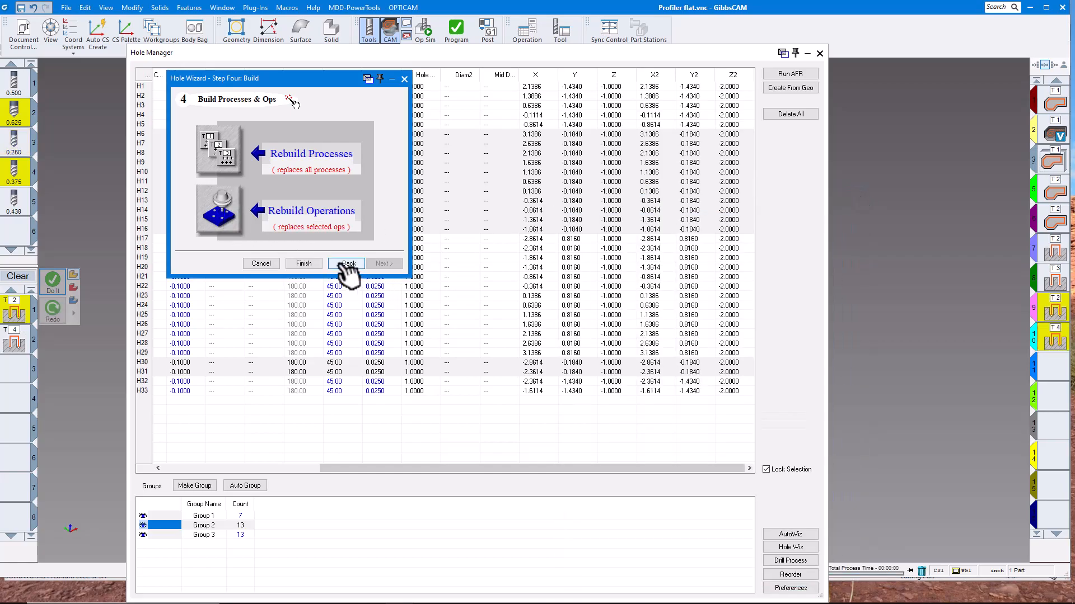
click(314, 263)
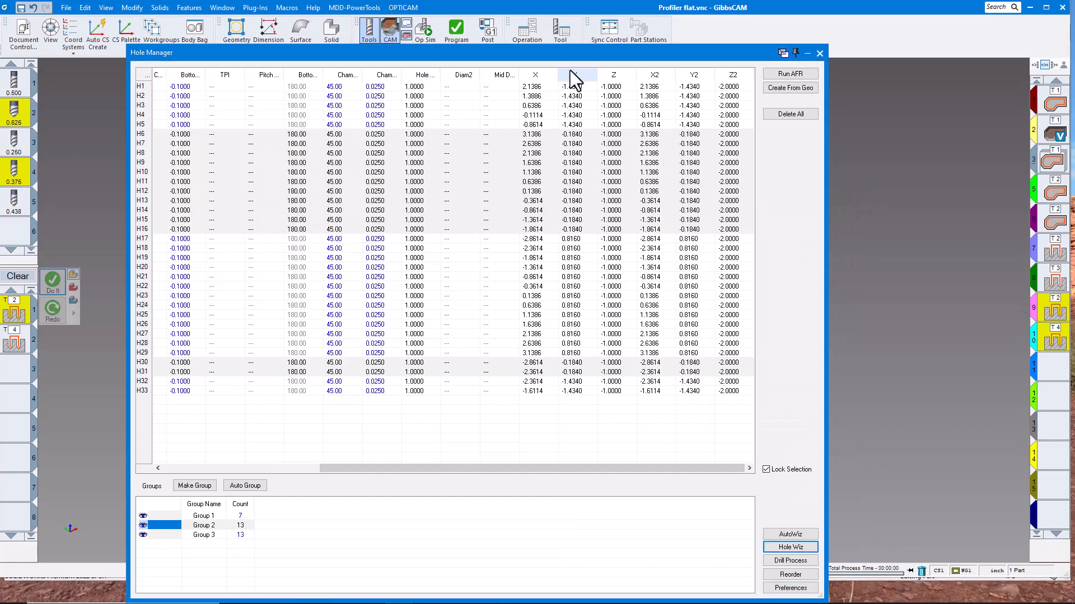
Step: Run the Hole Wizard on Group 1 and build its spotting and drilling processes with the 0.438 drill
drag(576, 55, 568, 45)
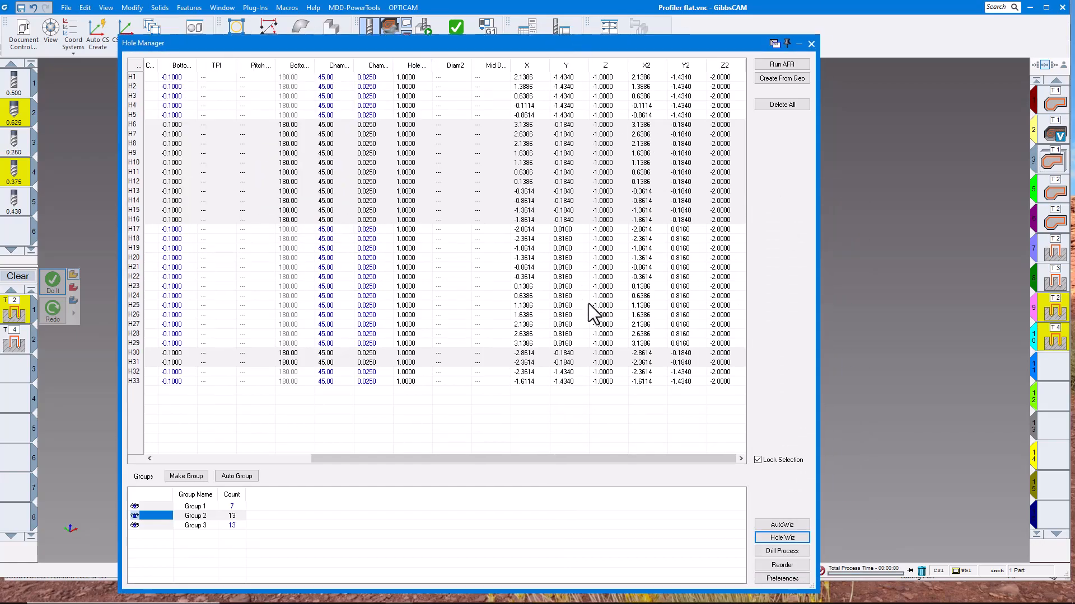
click(209, 507)
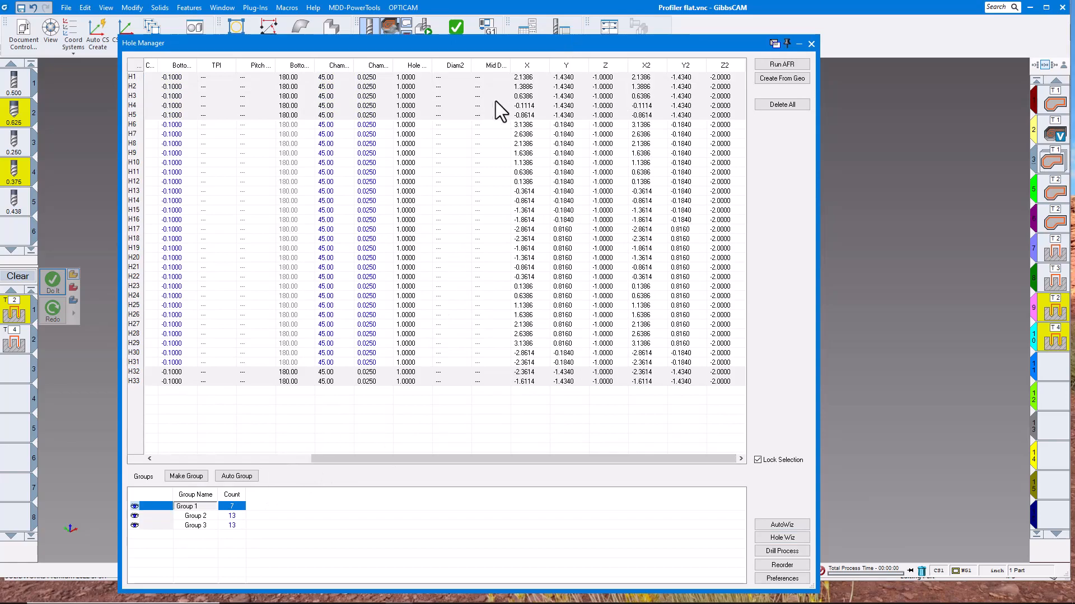
mouse_move(735, 46)
mouse_down()
mouse_move(708, 108)
mouse_move(738, 45)
mouse_up()
click(801, 537)
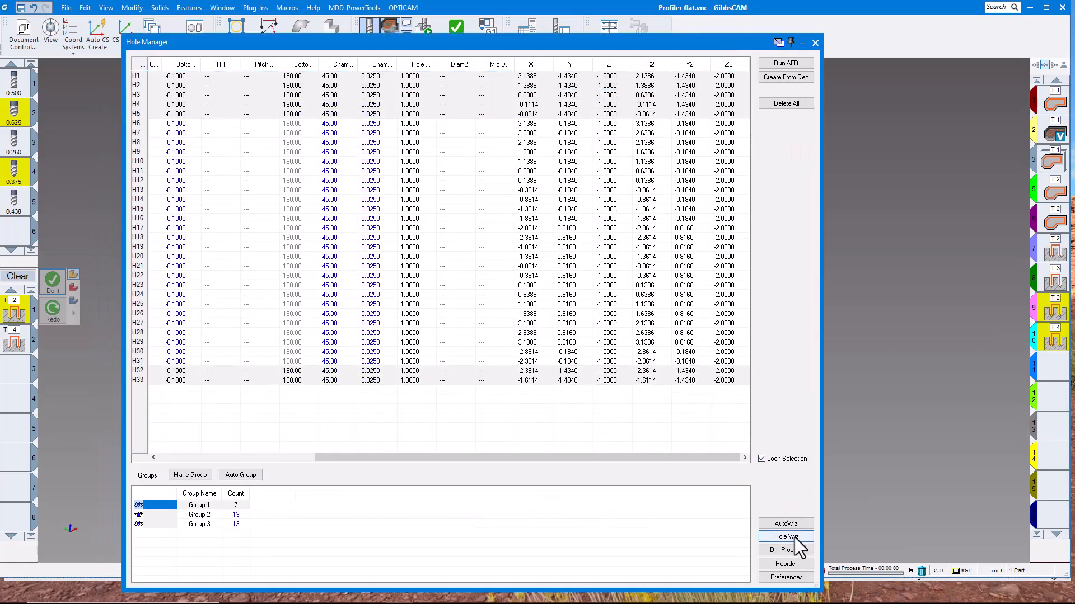
click(384, 263)
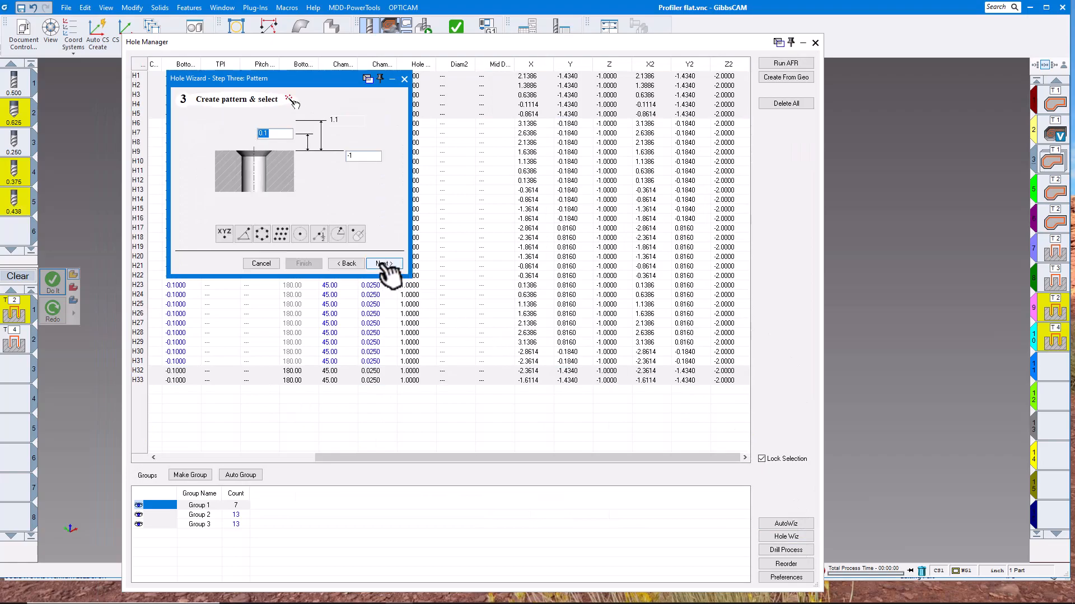
click(384, 263)
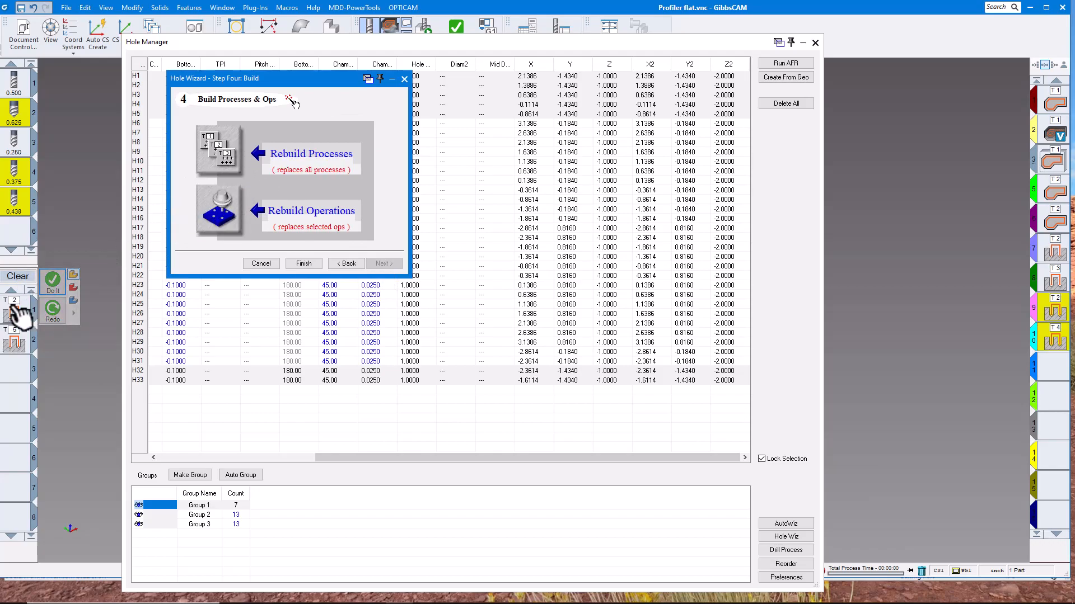
Step: Examine the drill and hole feature settings of the first Group 1 hole process, and close it
double_click(17, 312)
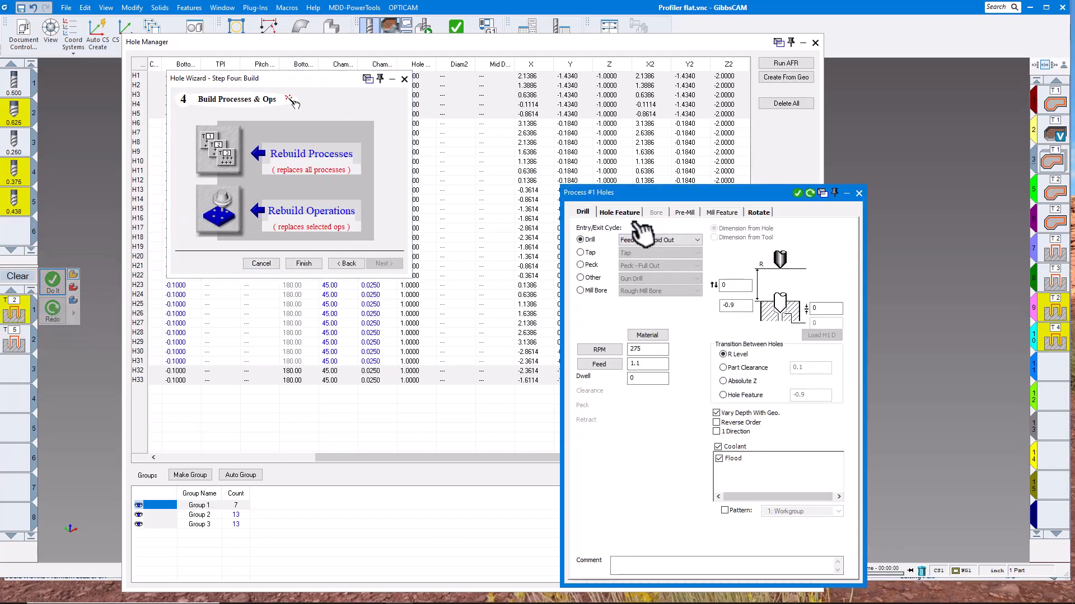
click(627, 213)
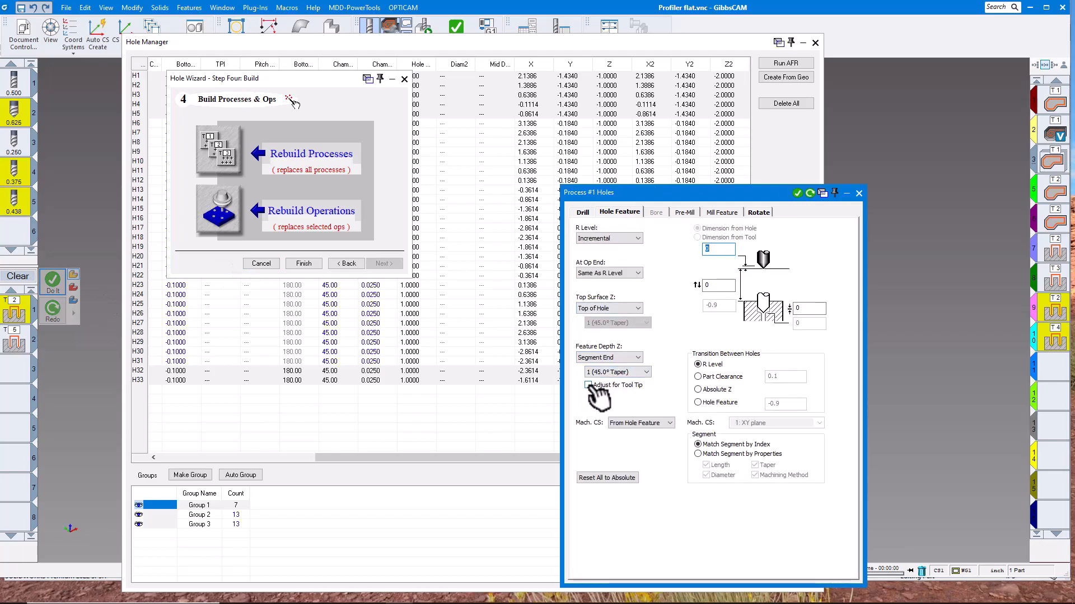
click(858, 193)
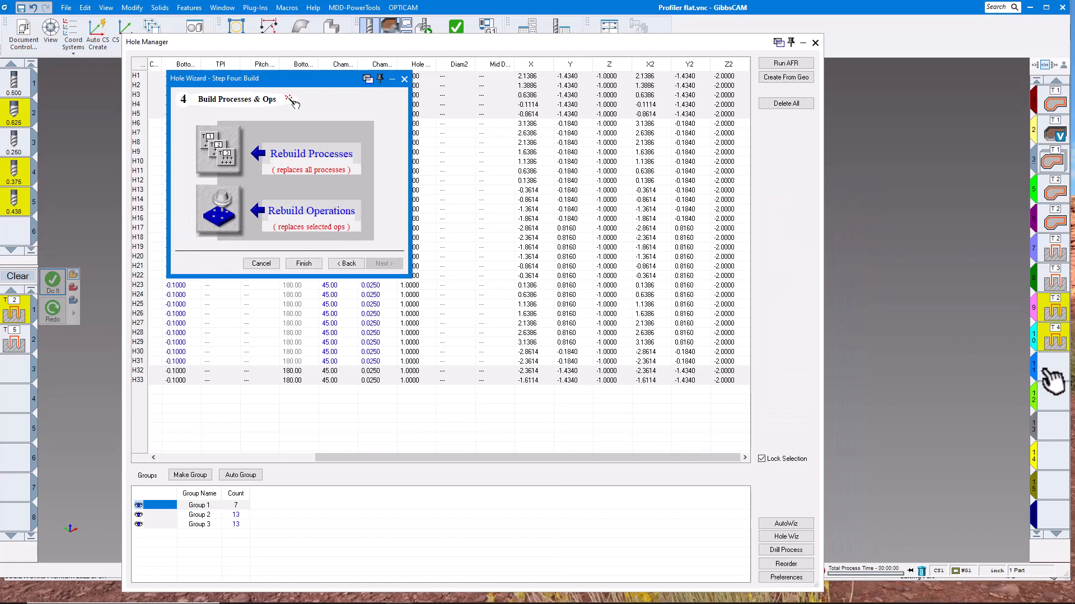
Step: Build the Group 1 operations from empty operation slot 11, and close the Hole Wizard and Hole Manager
click(1052, 381)
click(235, 213)
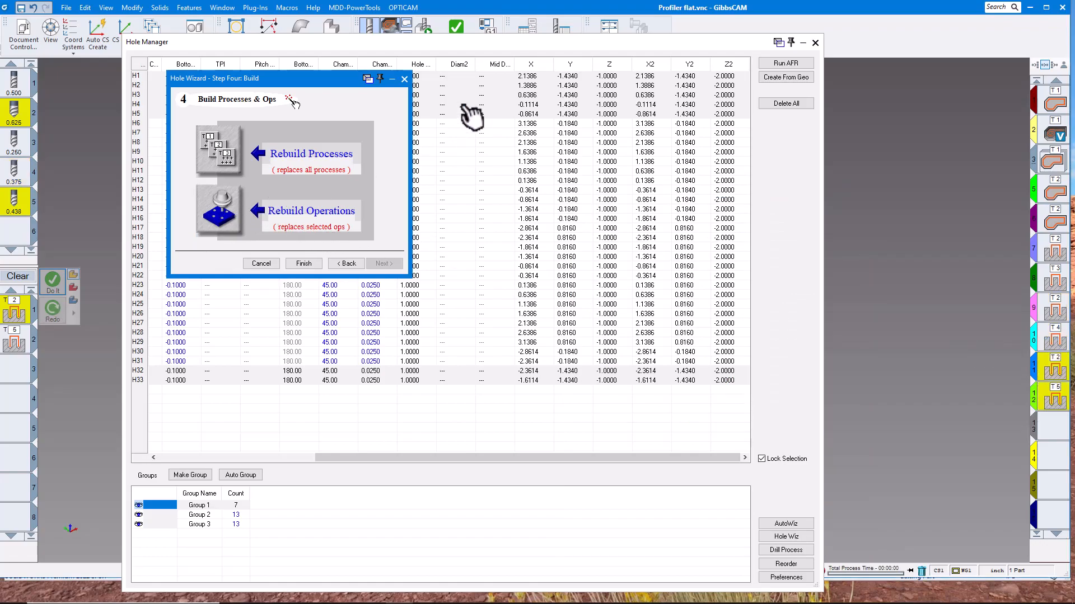
click(405, 80)
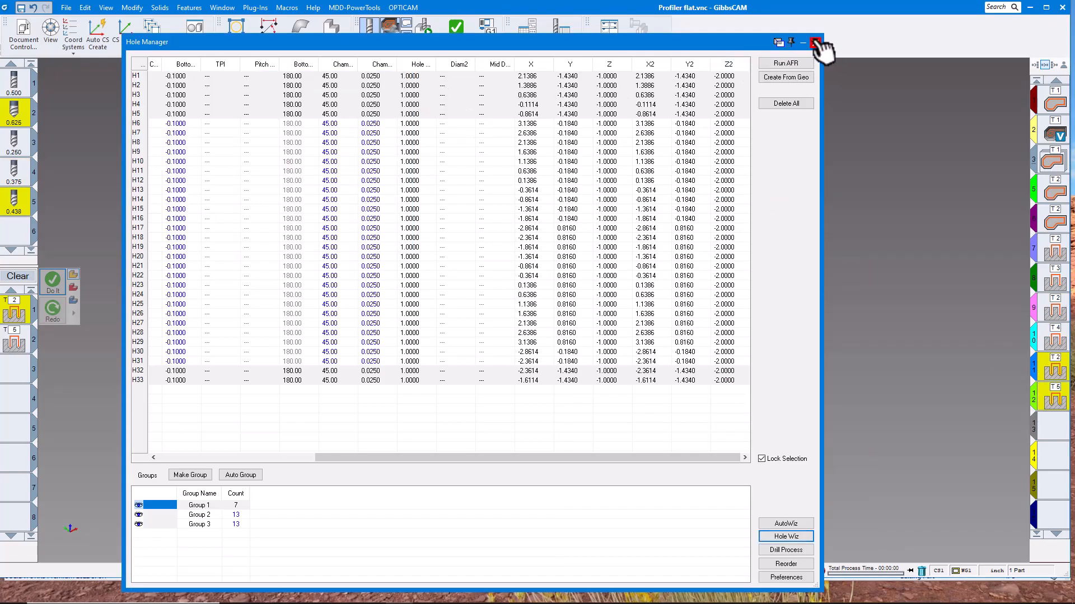
click(815, 42)
Step: Simulate the complete contouring and hole-drilling program on the stock with Op Sim, adjusting the playback speed, and close the simulation
key(Left)
key(Left)
key(Right)
key(Right)
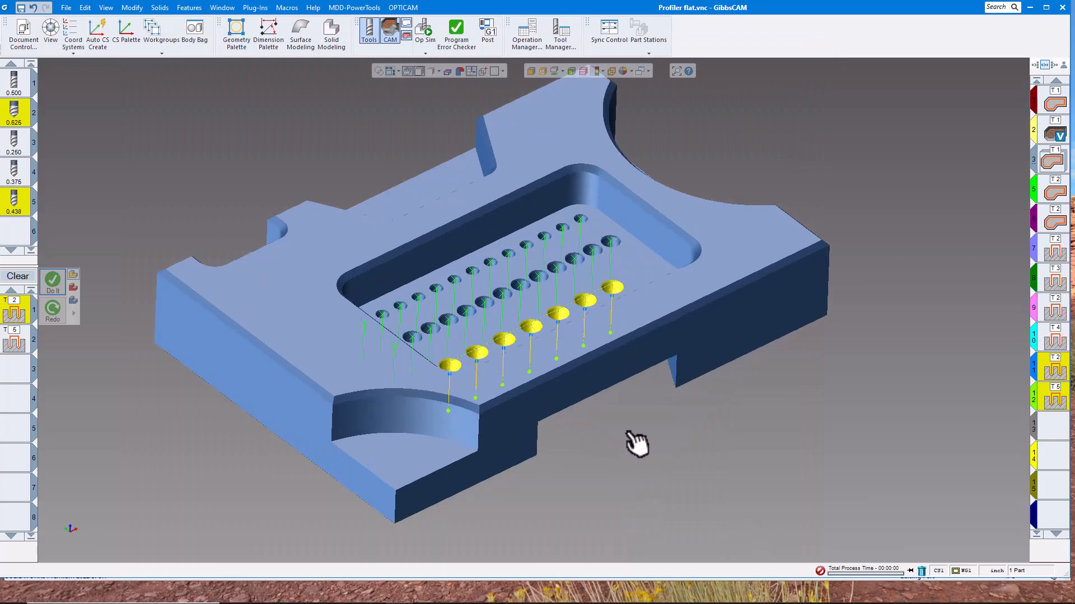
key(Right)
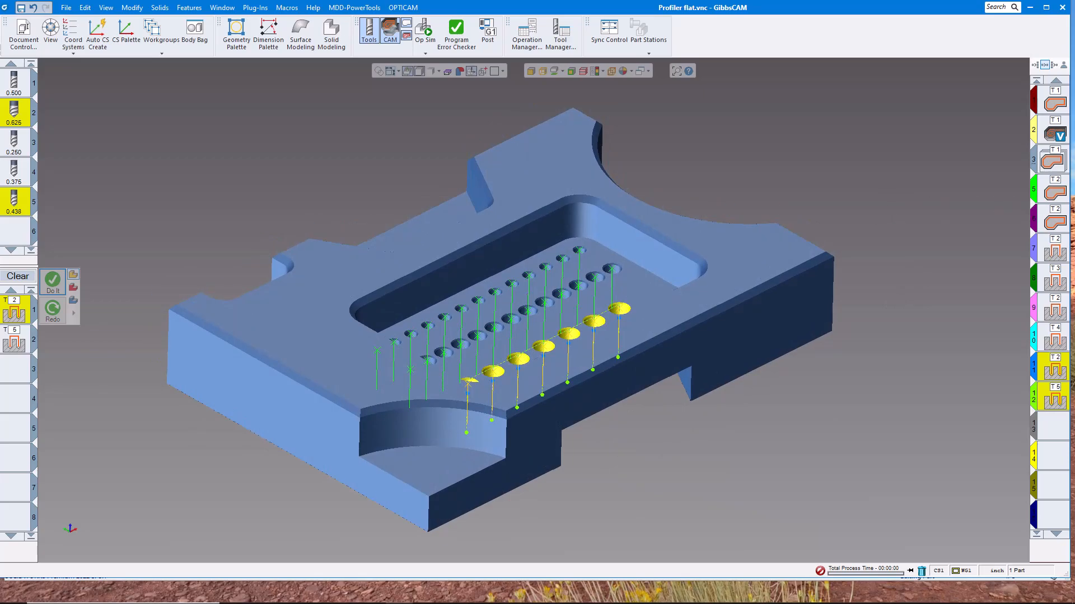
click(425, 32)
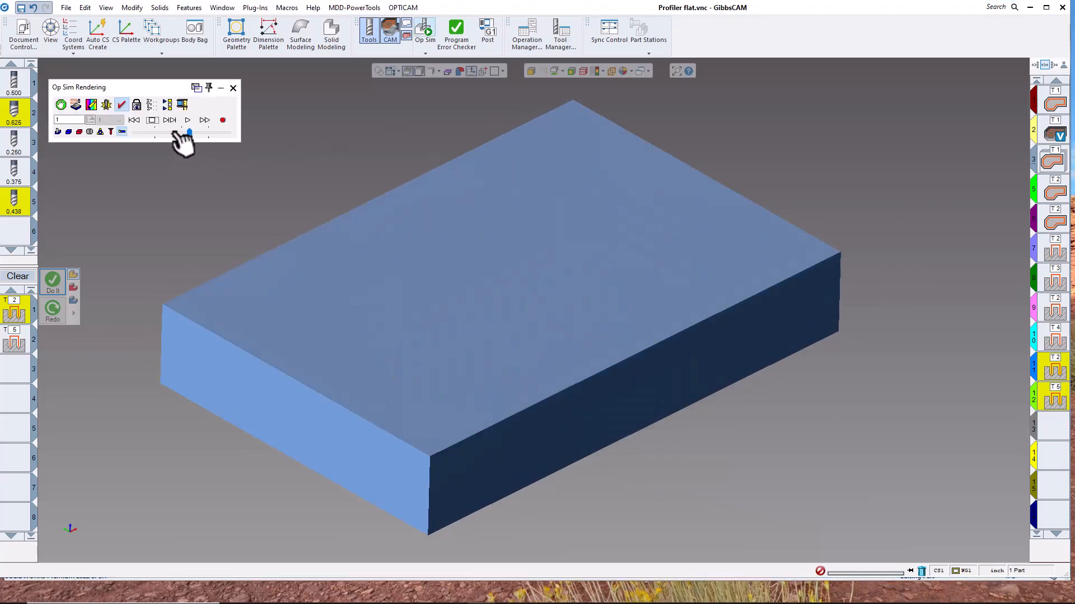
click(174, 132)
click(189, 120)
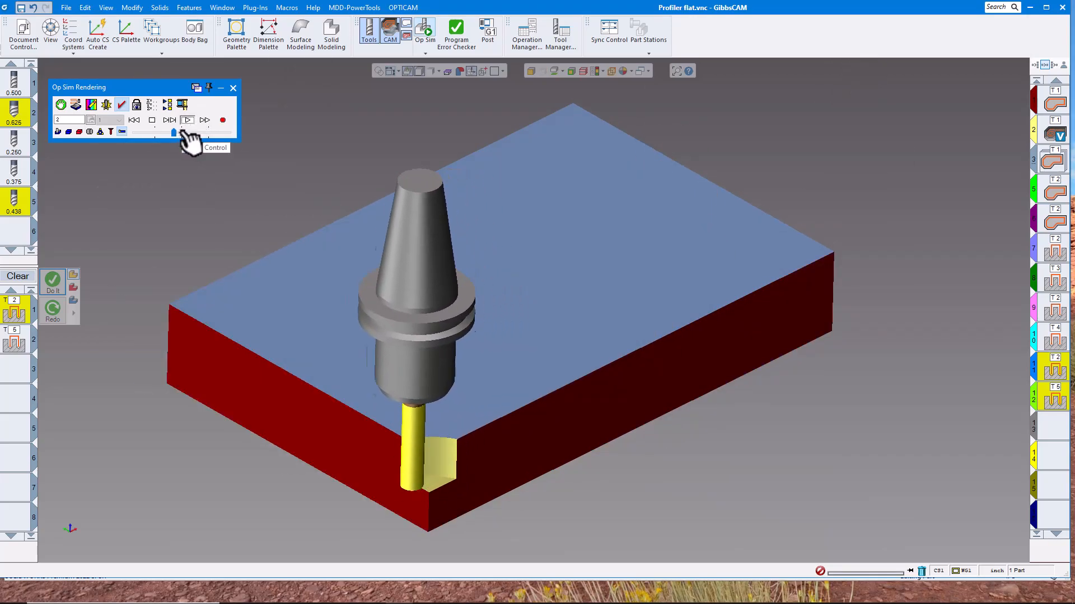
click(186, 132)
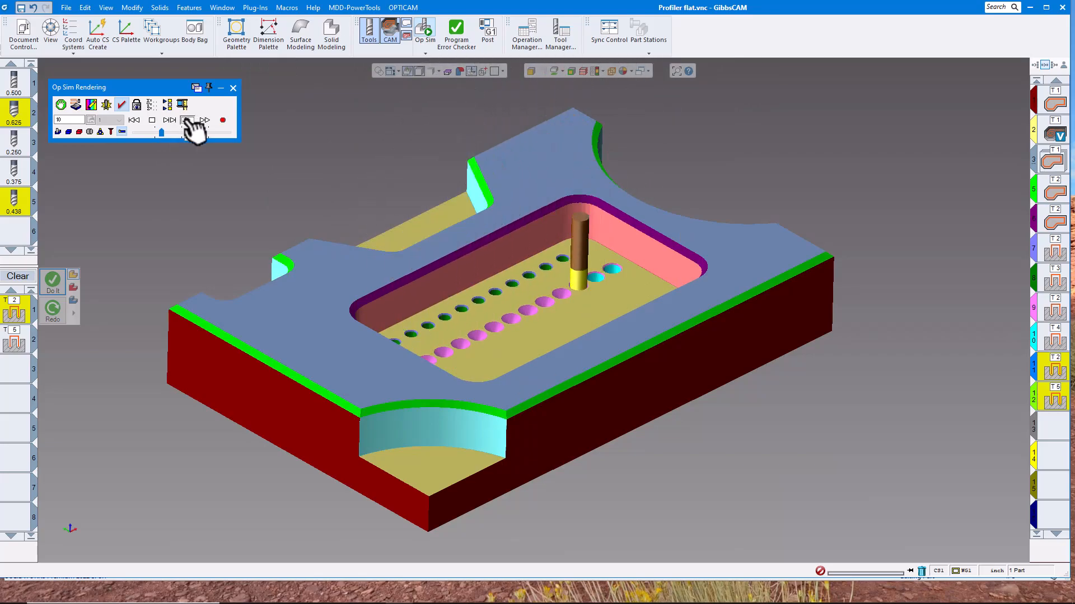
click(172, 132)
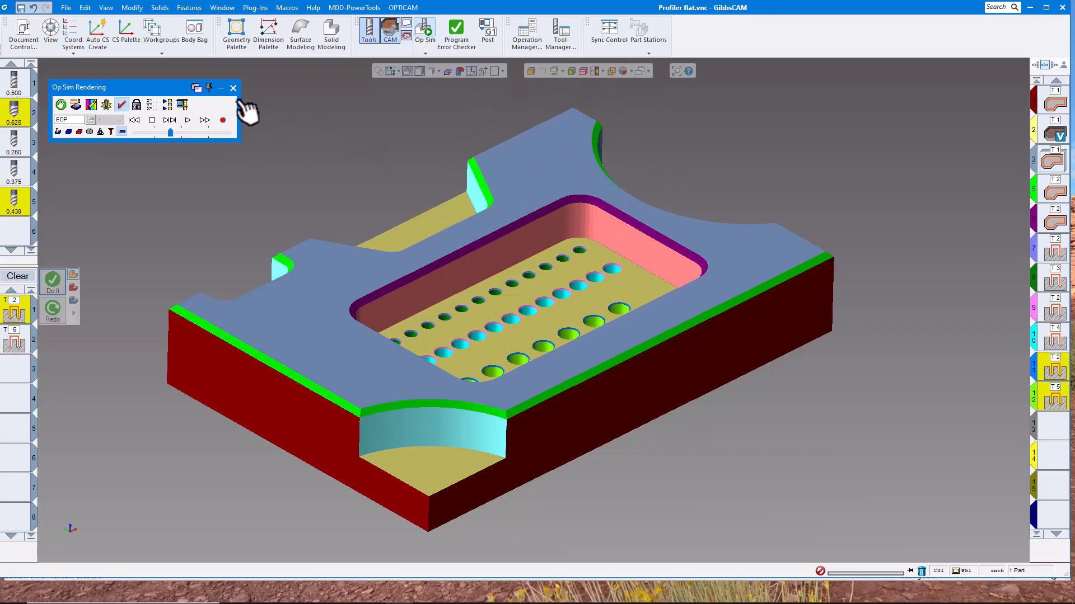
click(233, 88)
Step: Sort the operations so that all operations sharing the same tool run consecutively
middle_drag(408, 179, 705, 302)
click(1051, 348)
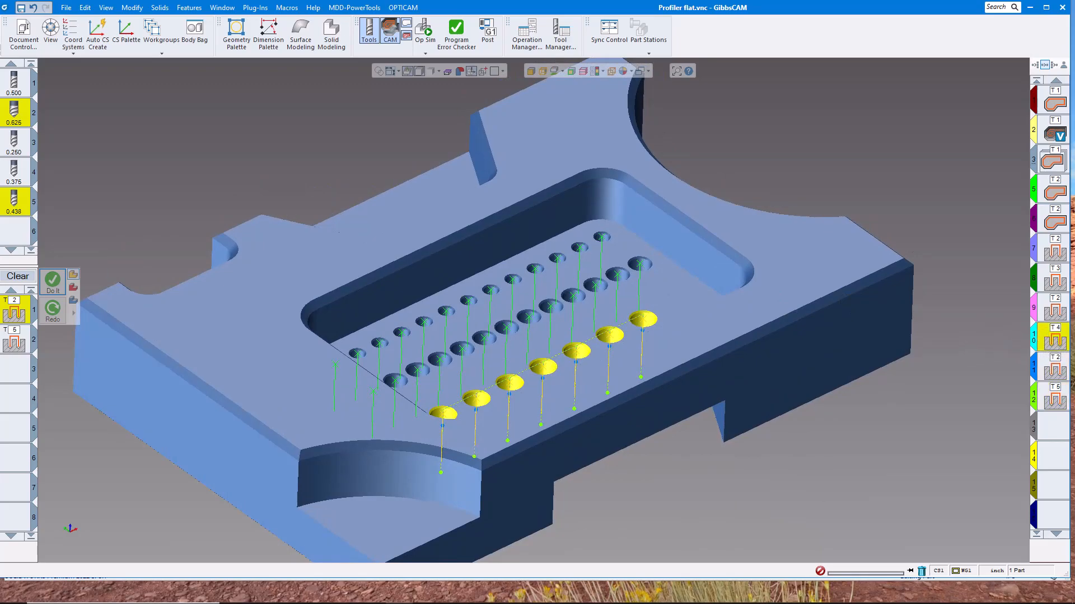
click(1053, 315)
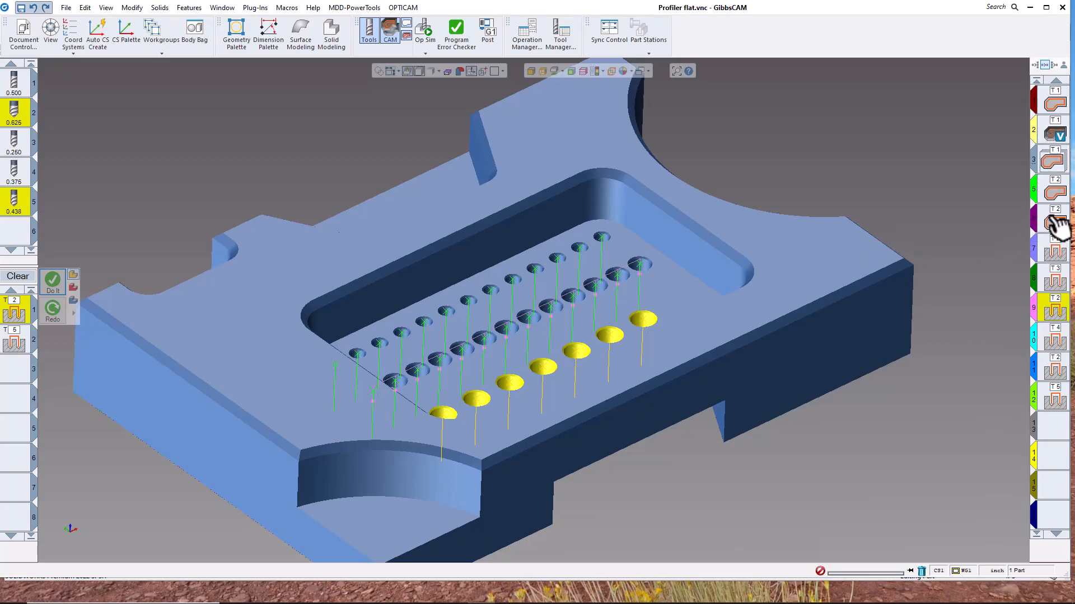
right_click(1056, 221)
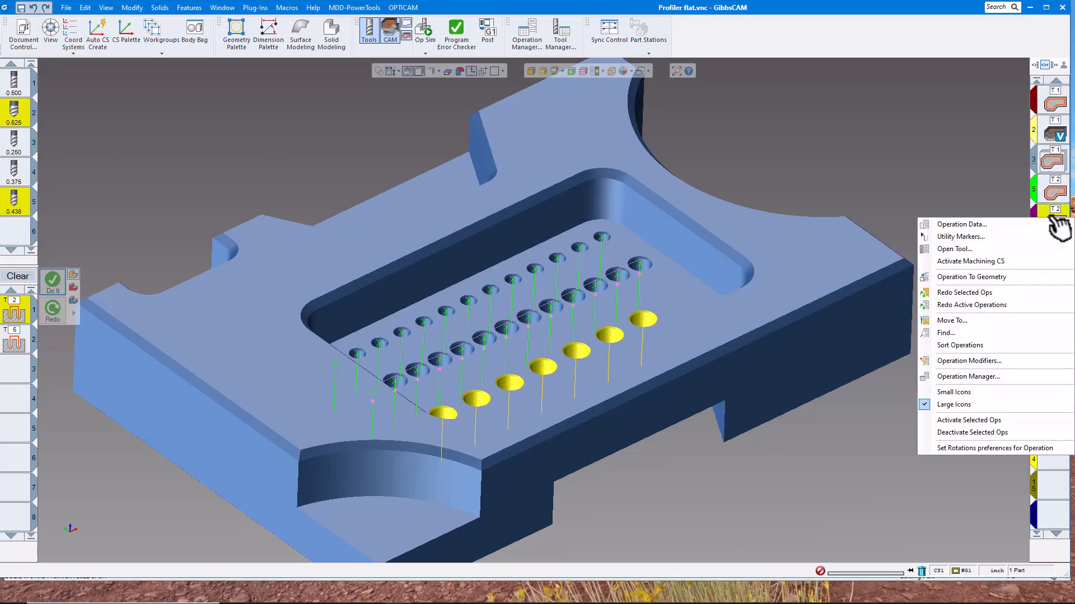
click(959, 344)
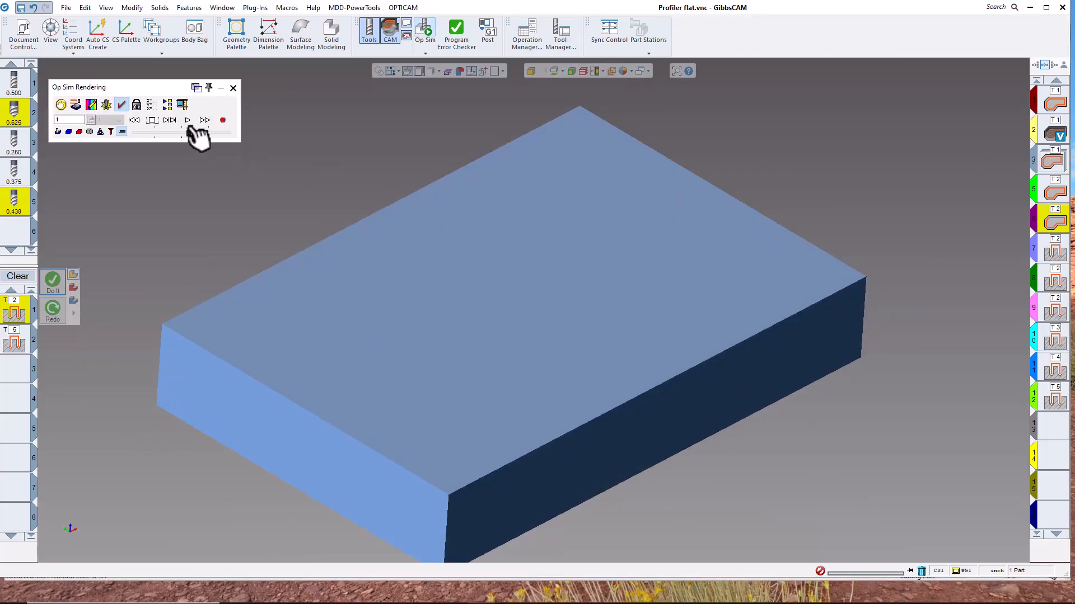
Step: Replay the simulation with the sorted operation order through to the end of the program, and close it
click(188, 120)
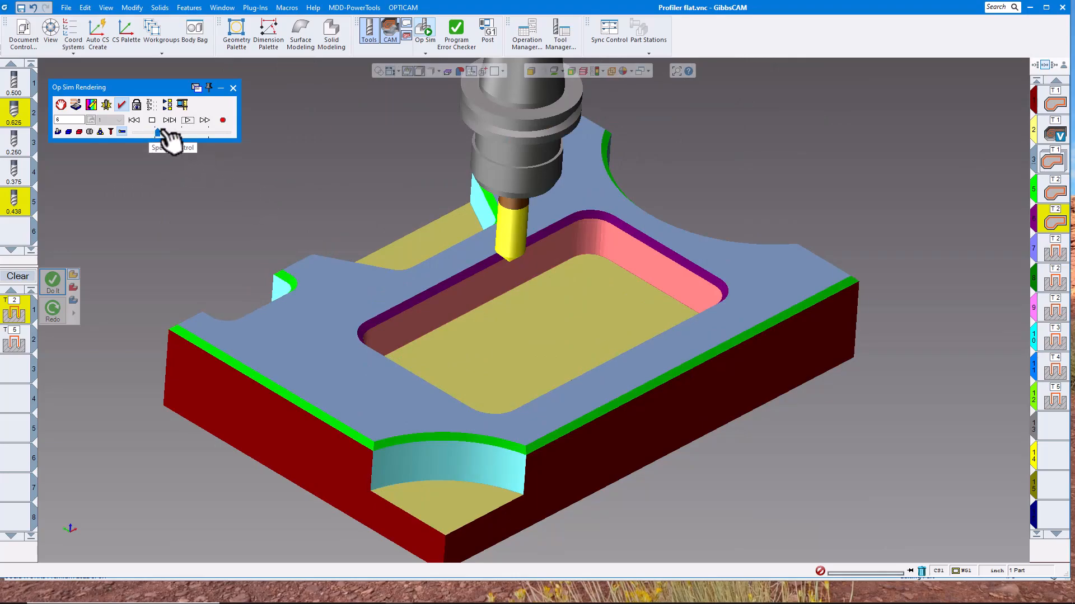
click(187, 120)
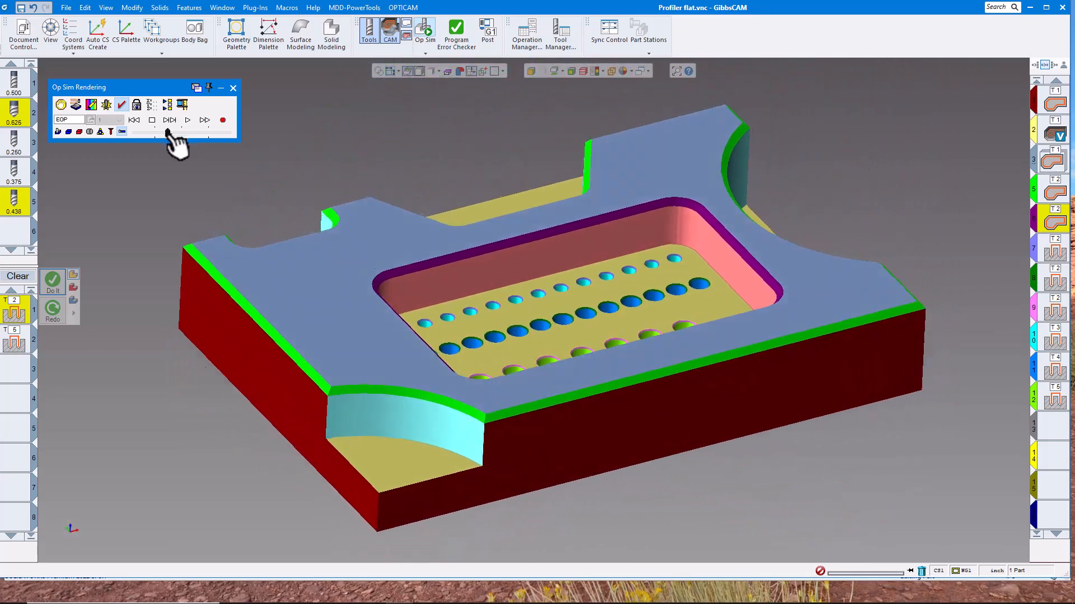
click(233, 88)
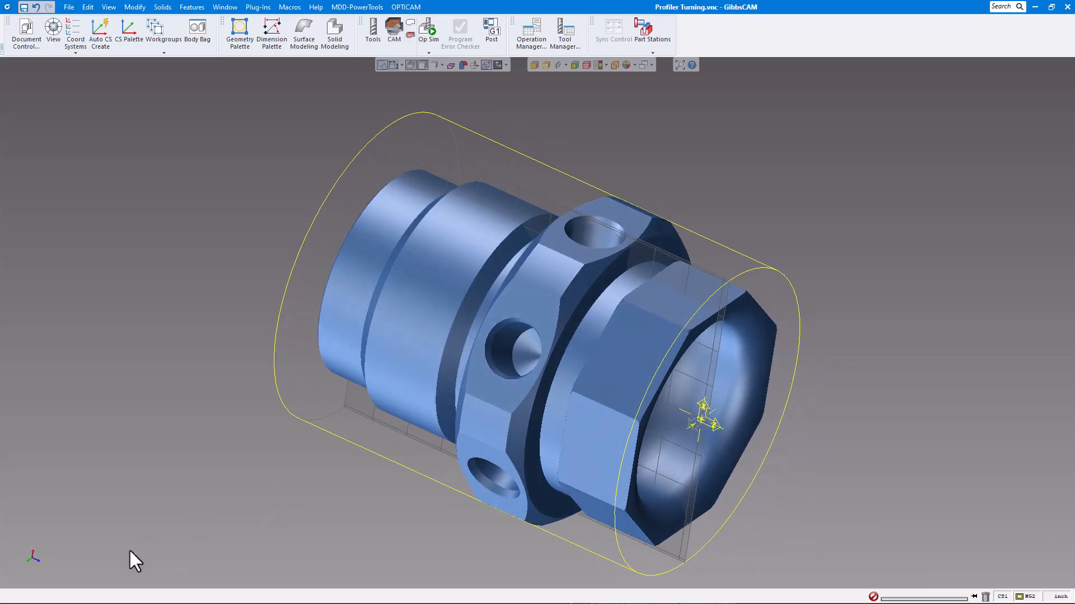
Step: Generate section geometry of the solid part with Get Section, using the HV plane and the positive side
click(40, 538)
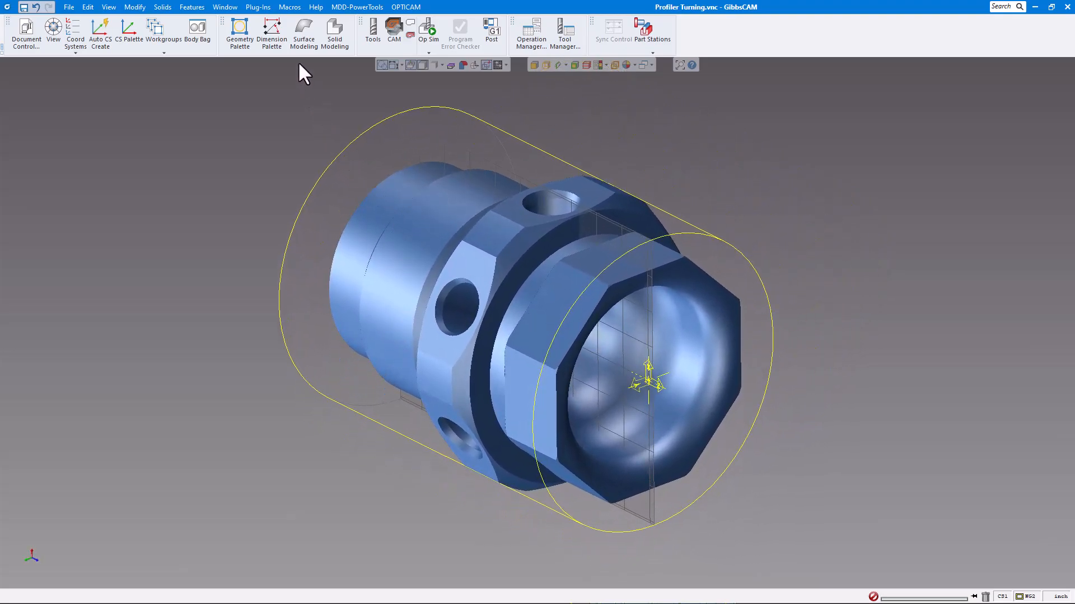
click(493, 222)
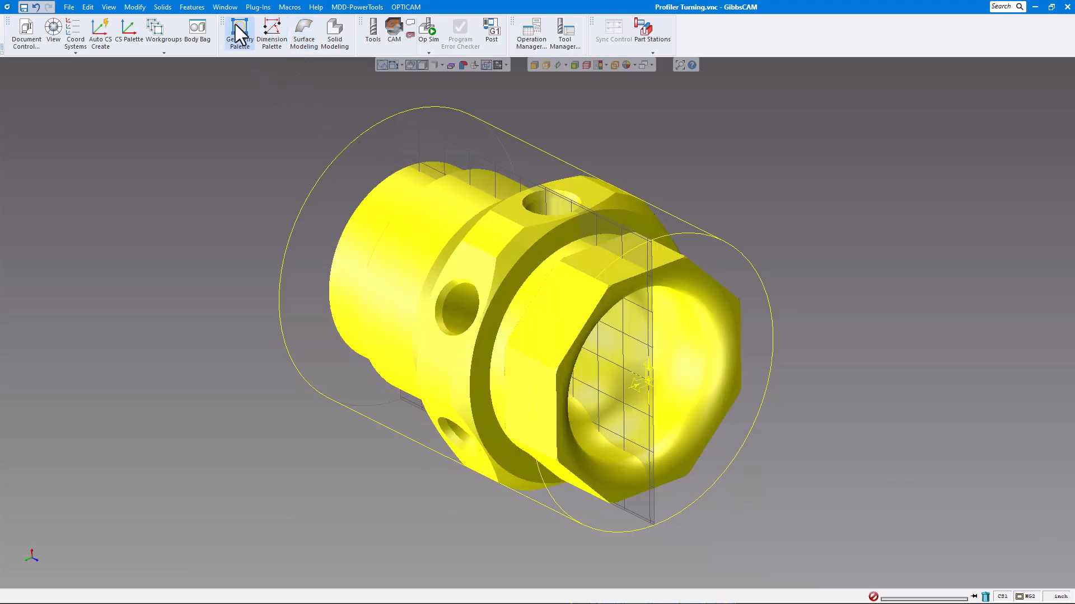
click(256, 8)
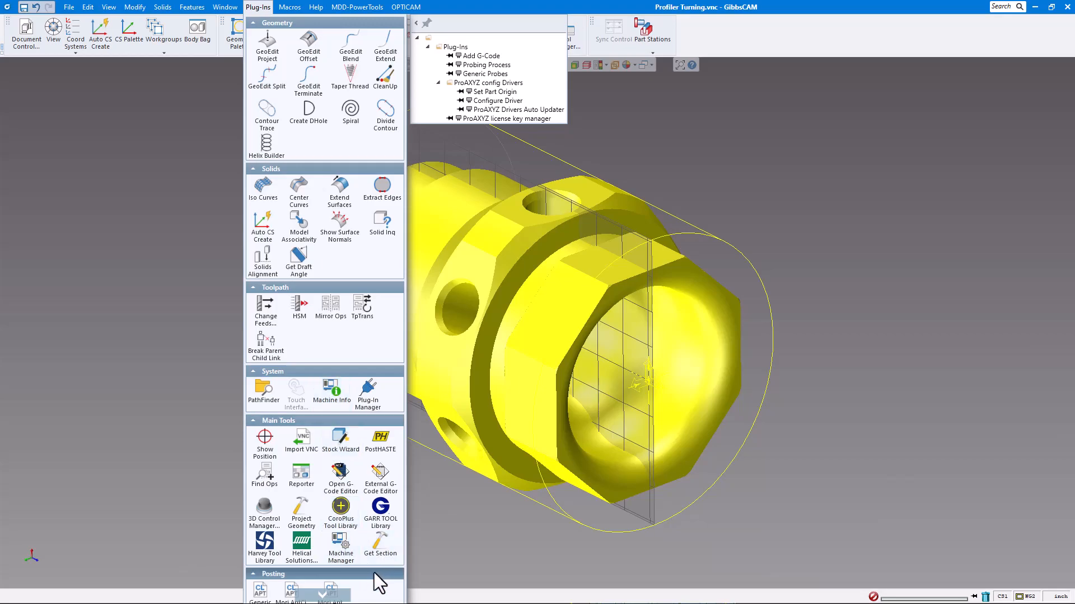
click(380, 546)
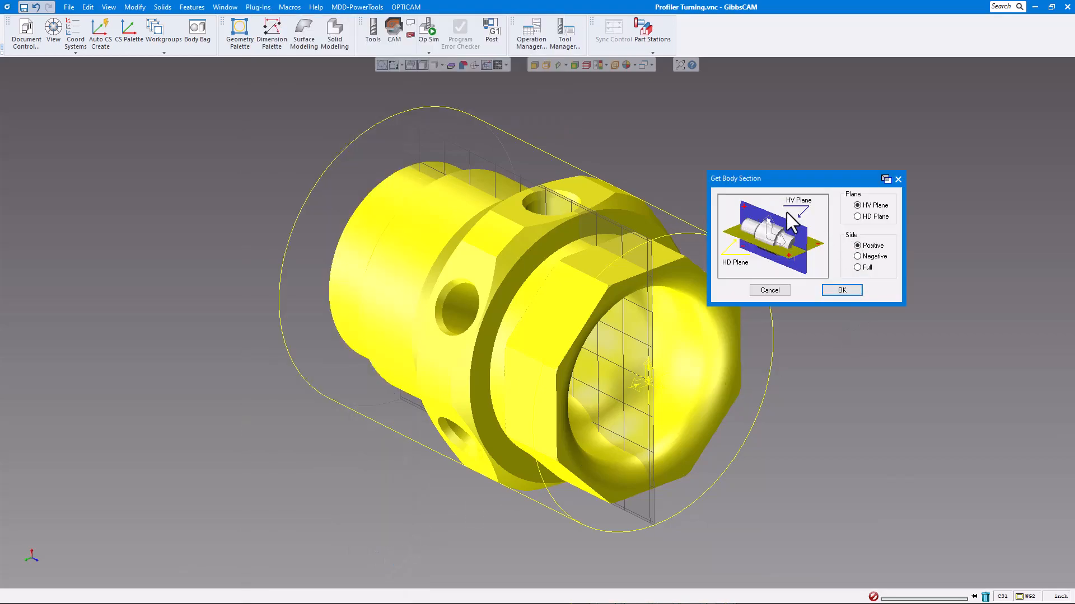
click(835, 290)
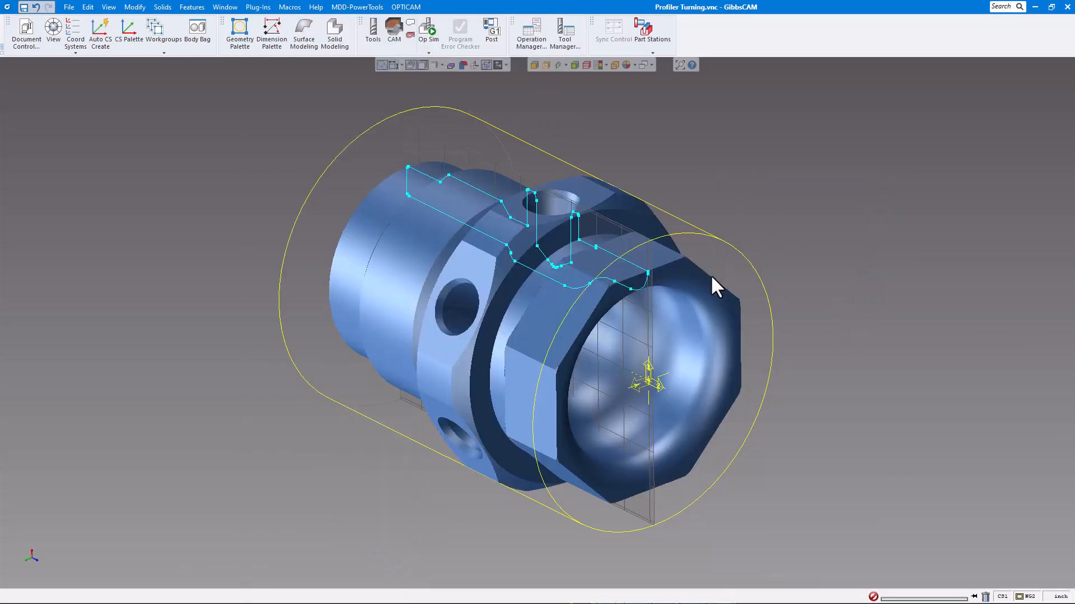
Step: Select the entire connected section contour on the part and delete it
middle_drag(735, 267, 602, 263)
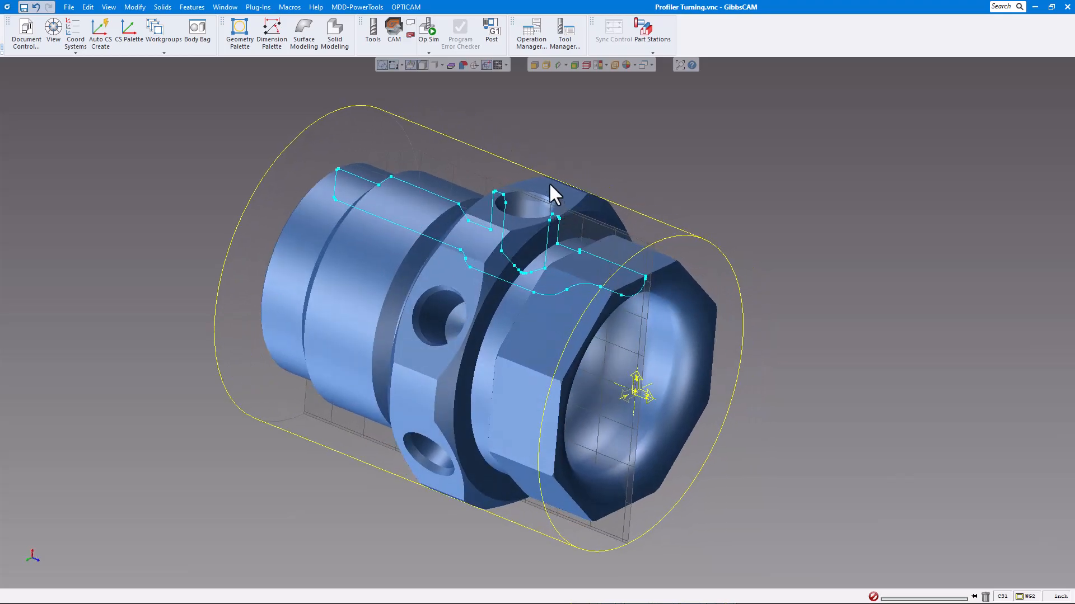
middle_drag(589, 332, 638, 302)
double_click(638, 302)
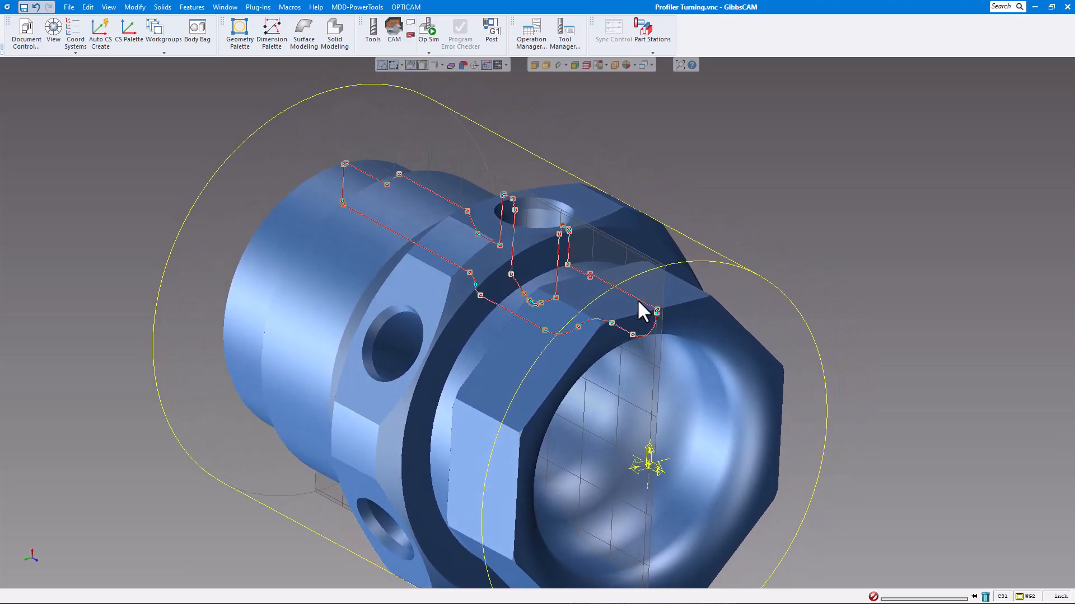
key(Delete)
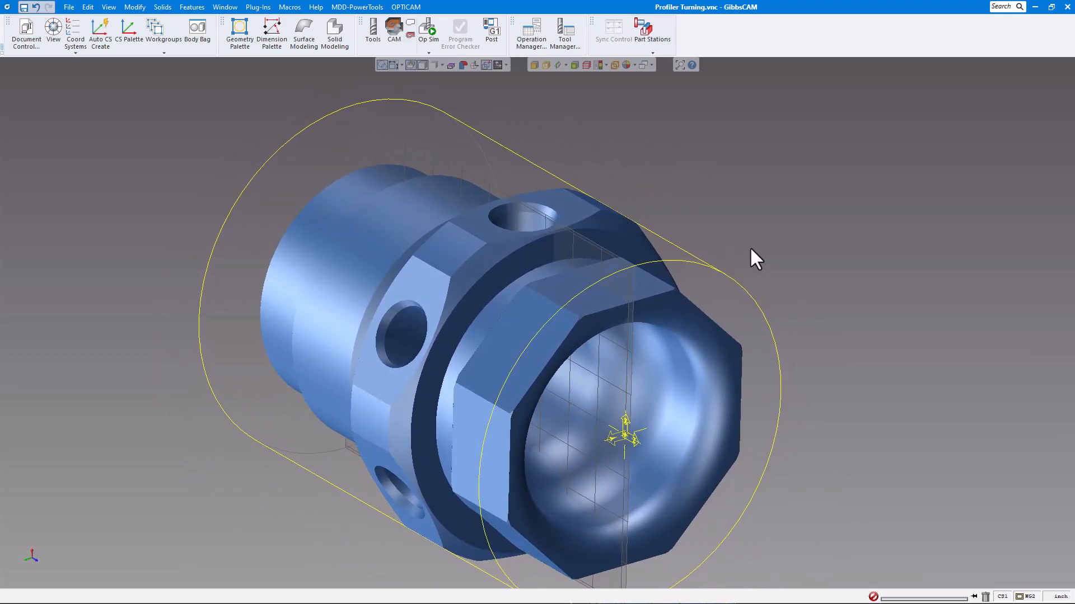
Step: Show the turning Profiler on the ZX plane and extract its complete upper profile as geometry
scroll(739, 241, down, 3)
middle_drag(728, 232, 723, 232)
scroll(622, 221, up, 1)
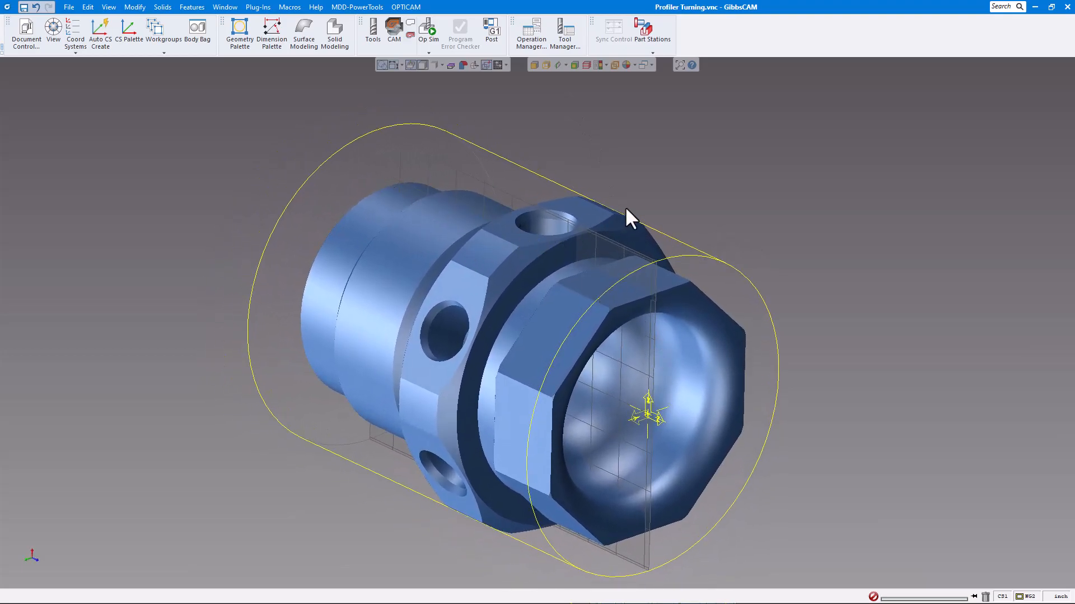
click(565, 64)
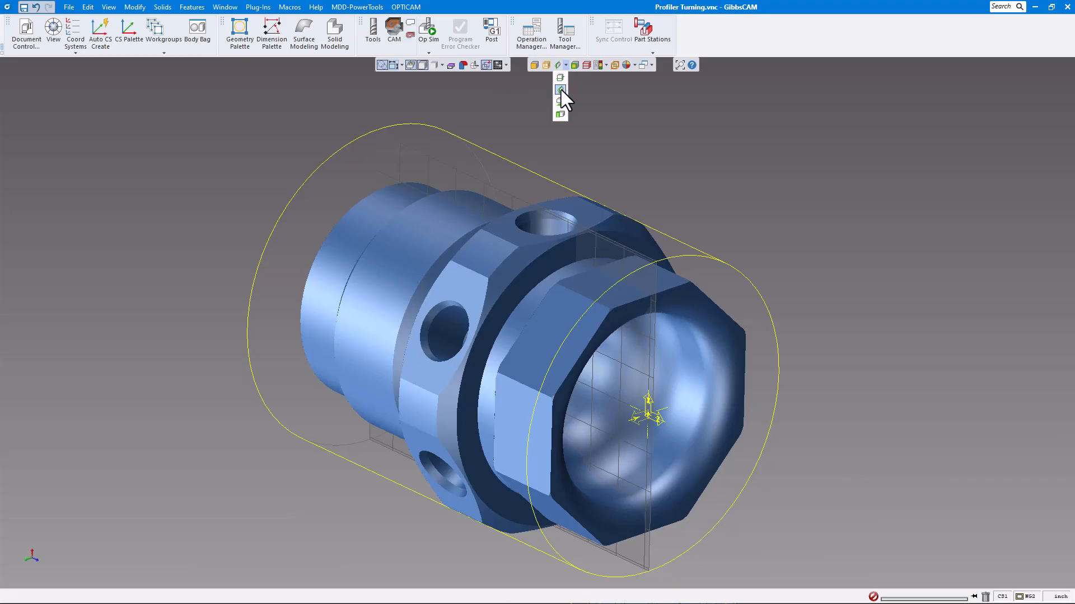
click(560, 90)
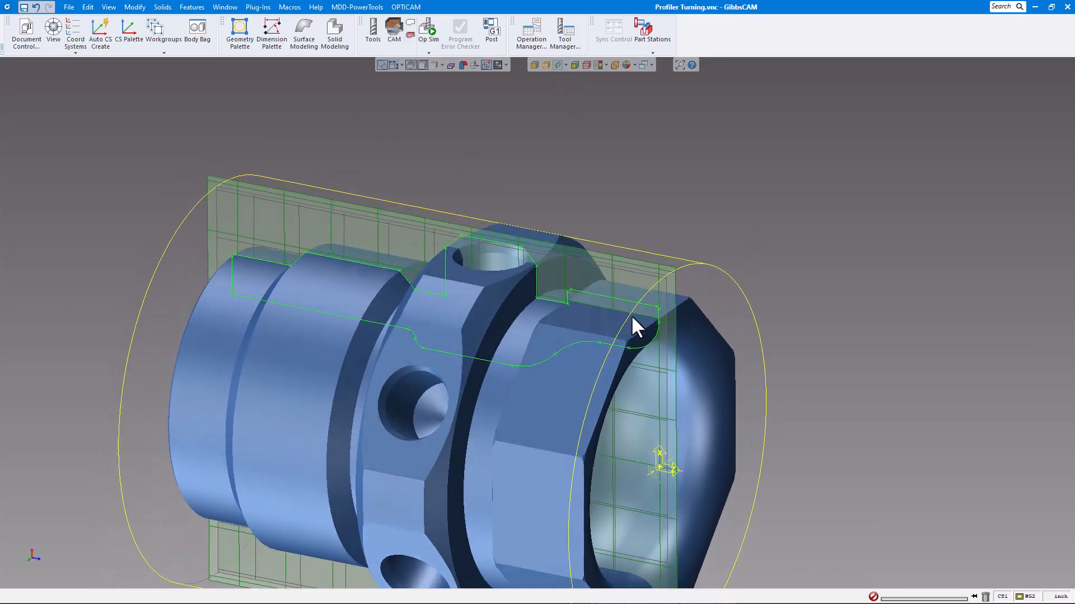
middle_drag(645, 306, 653, 250)
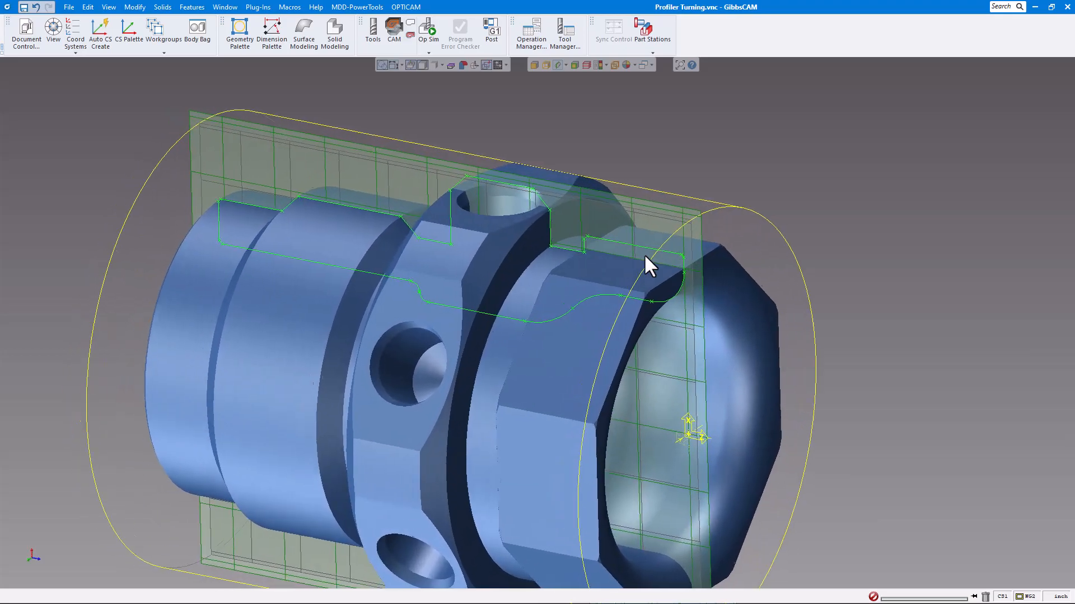
right_click(631, 238)
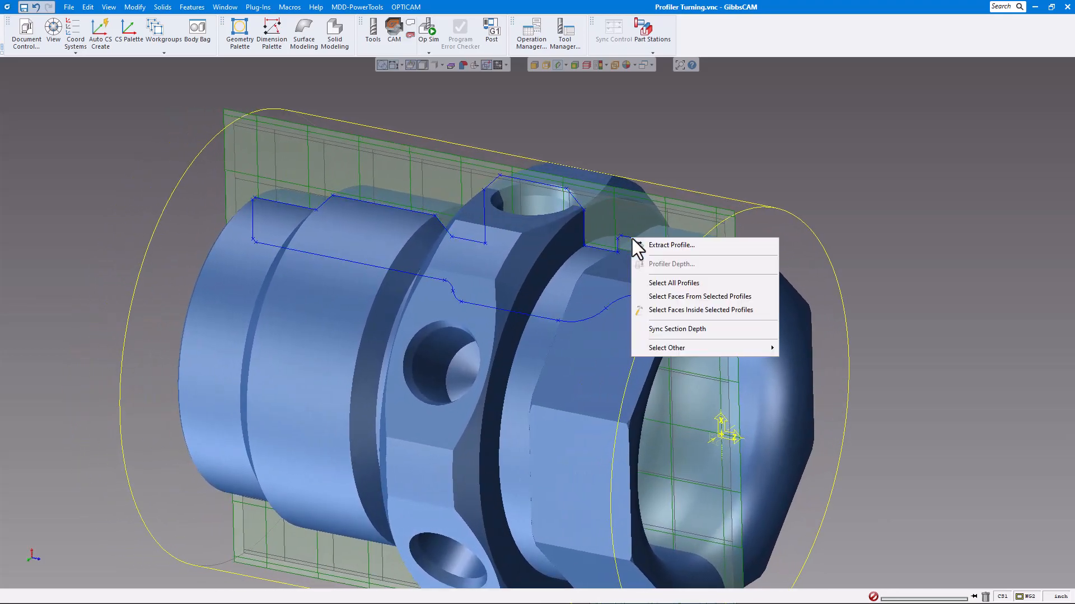
click(657, 243)
click(779, 120)
click(786, 105)
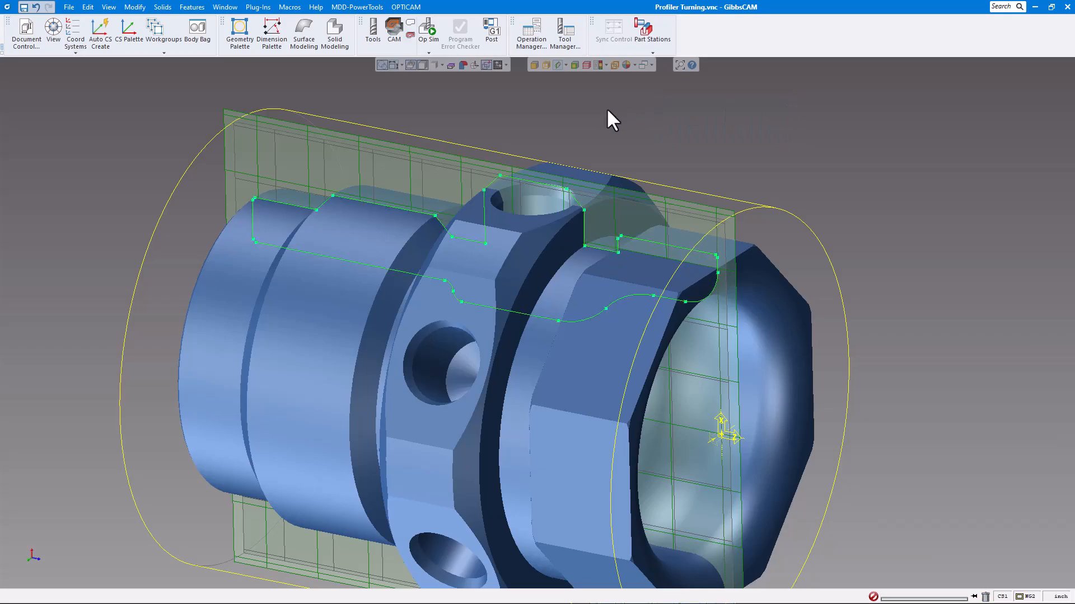
Step: Turn off the turning Profiler and delete the extracted turning profile geometry
click(558, 65)
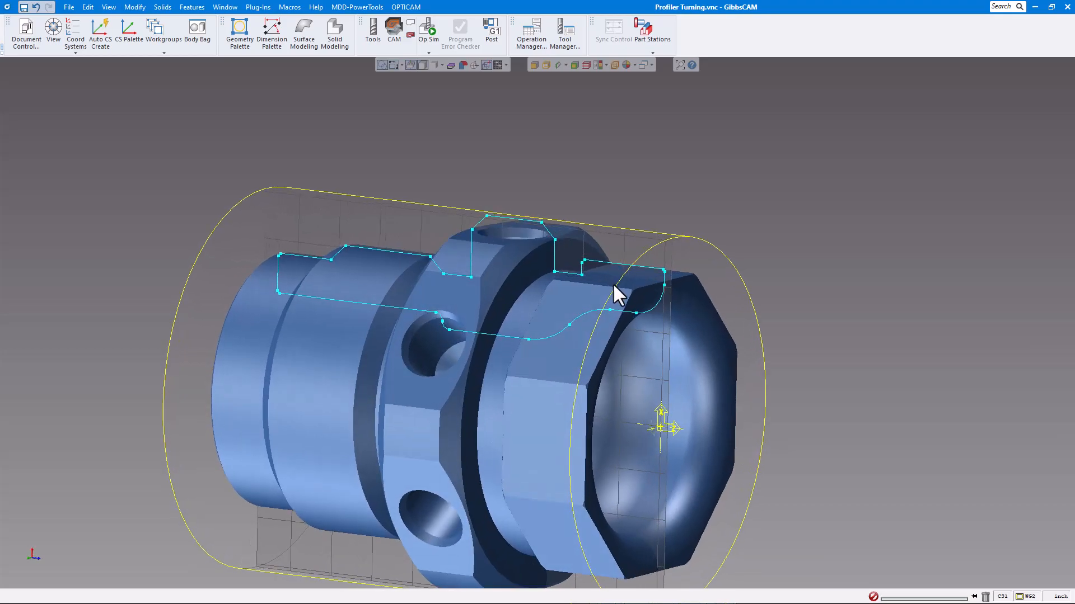
click(616, 256)
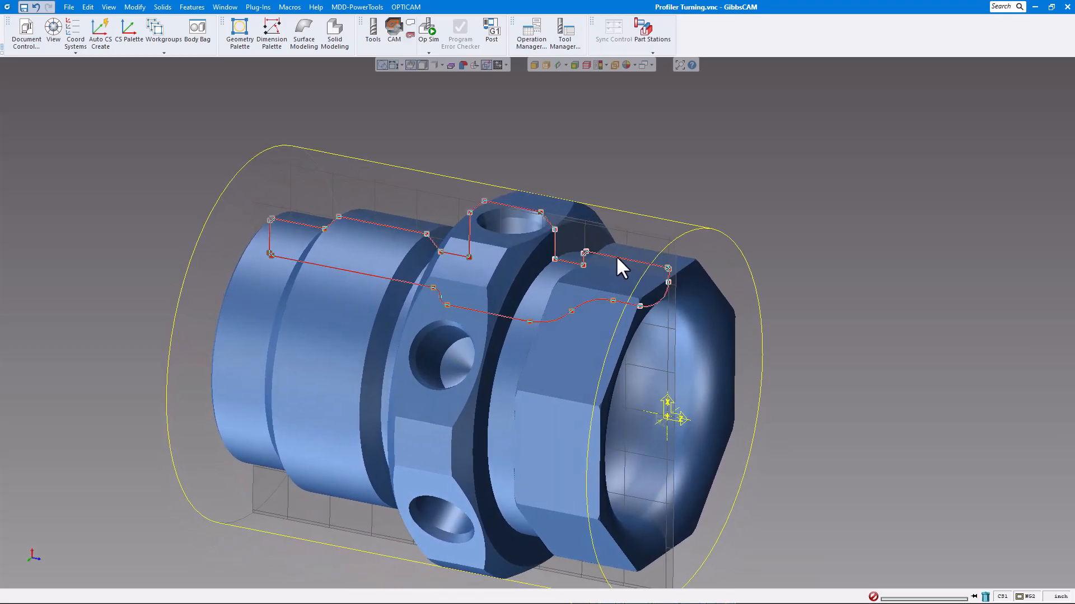
key(Delete)
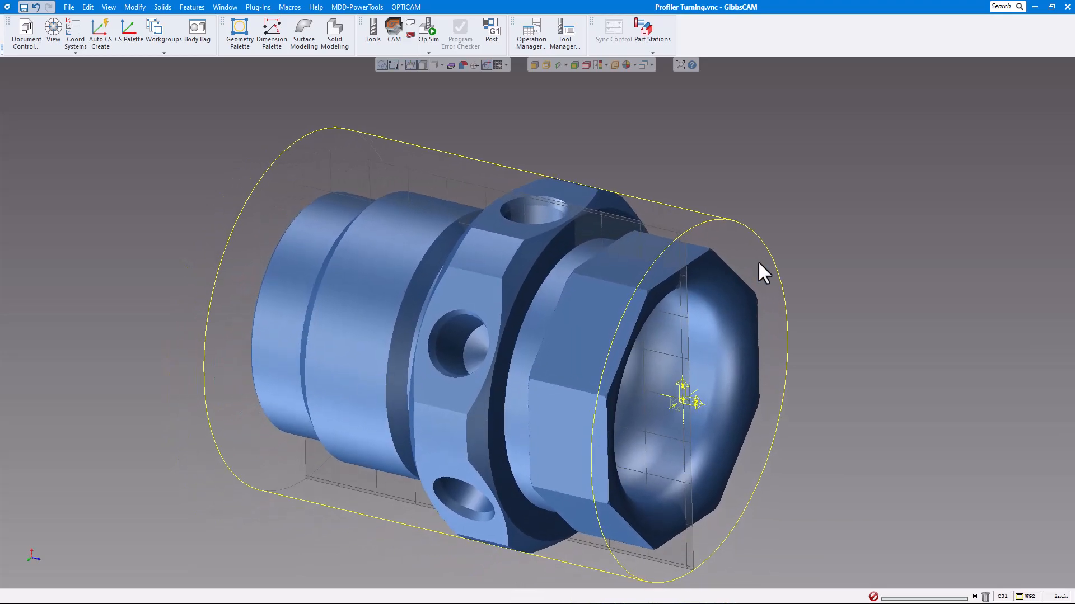
Step: Make the Main Spindle's XY plane (CS 2) the active coordinate system and close the coordinate system list
middle_drag(776, 274, 809, 289)
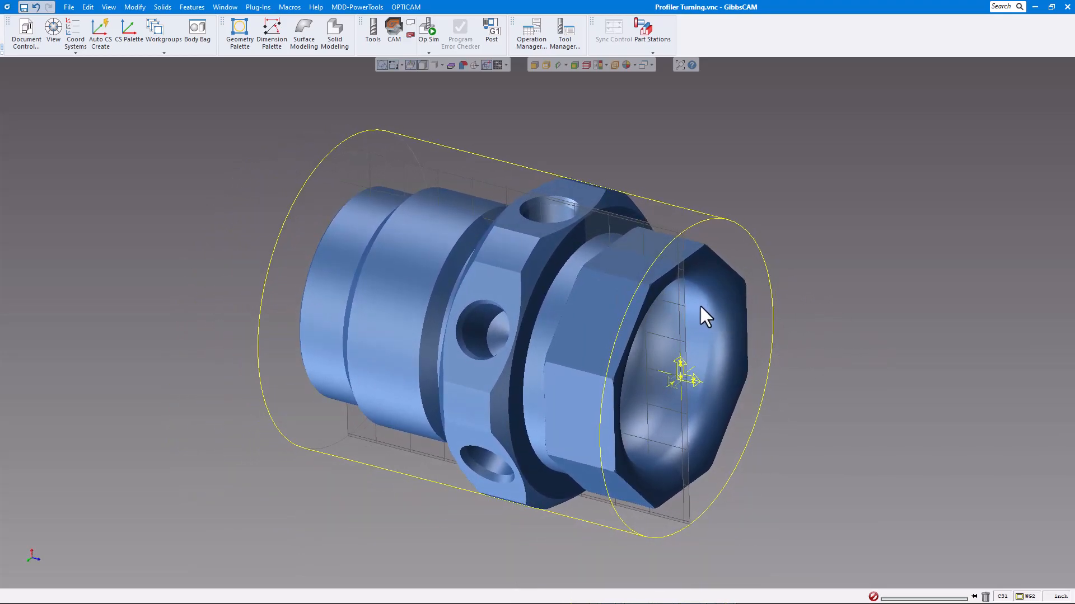
middle_drag(700, 307, 631, 242)
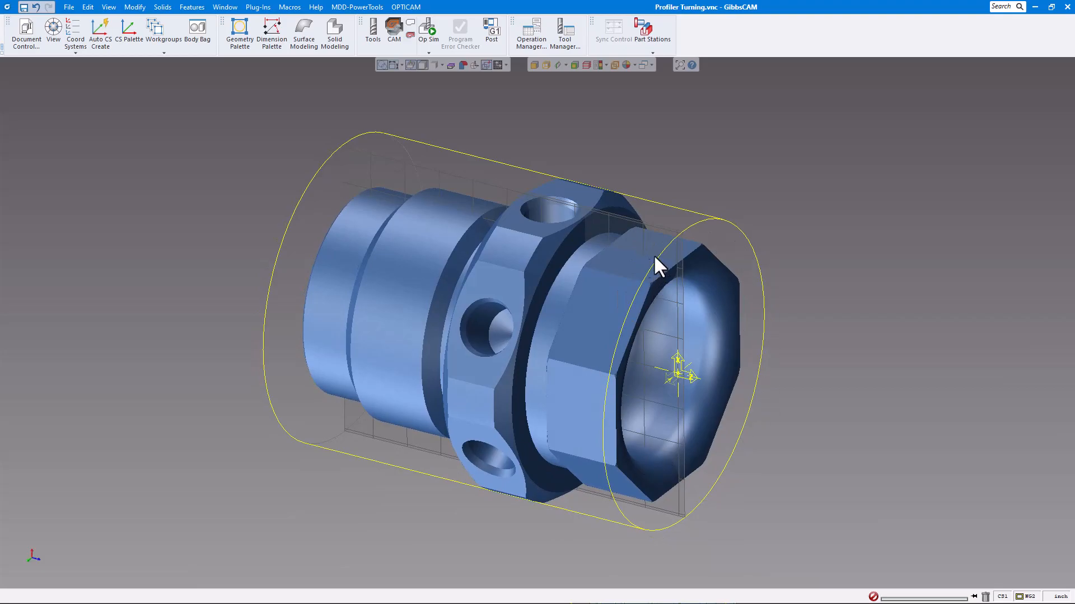
middle_drag(695, 235, 672, 216)
click(565, 65)
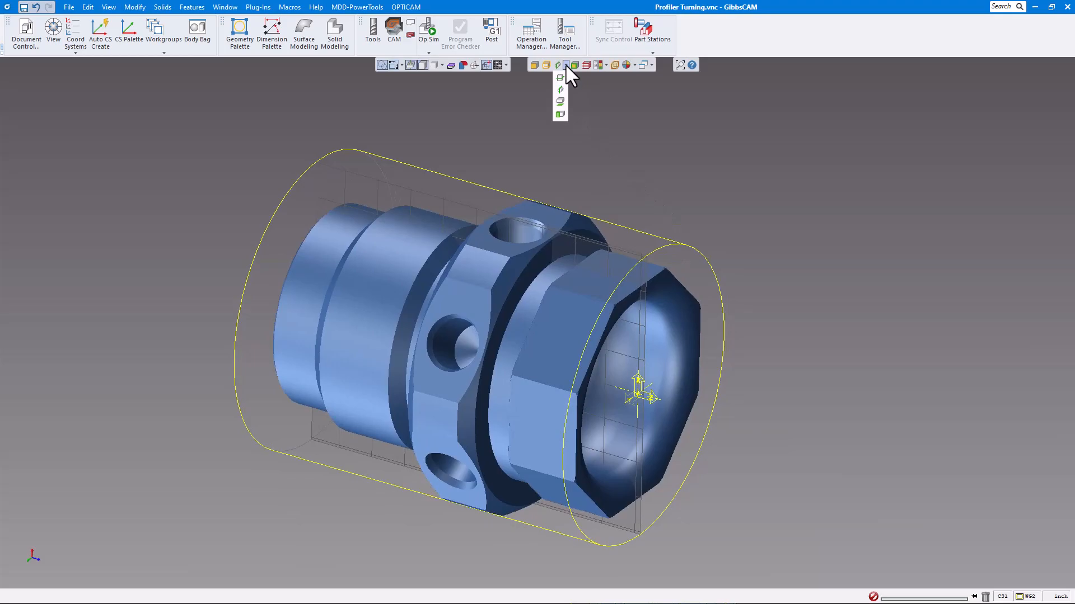
click(74, 32)
click(213, 122)
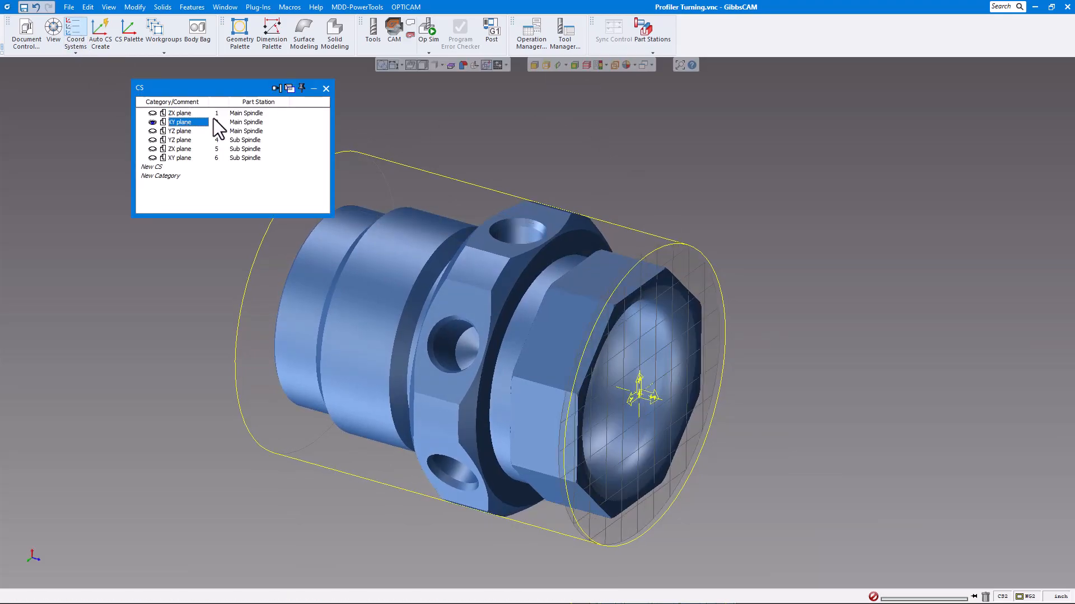
click(326, 88)
Step: Show the standard Profiler in the XY plane and move its cutting plane back from the front face into the octagonal section
middle_drag(590, 138, 568, 113)
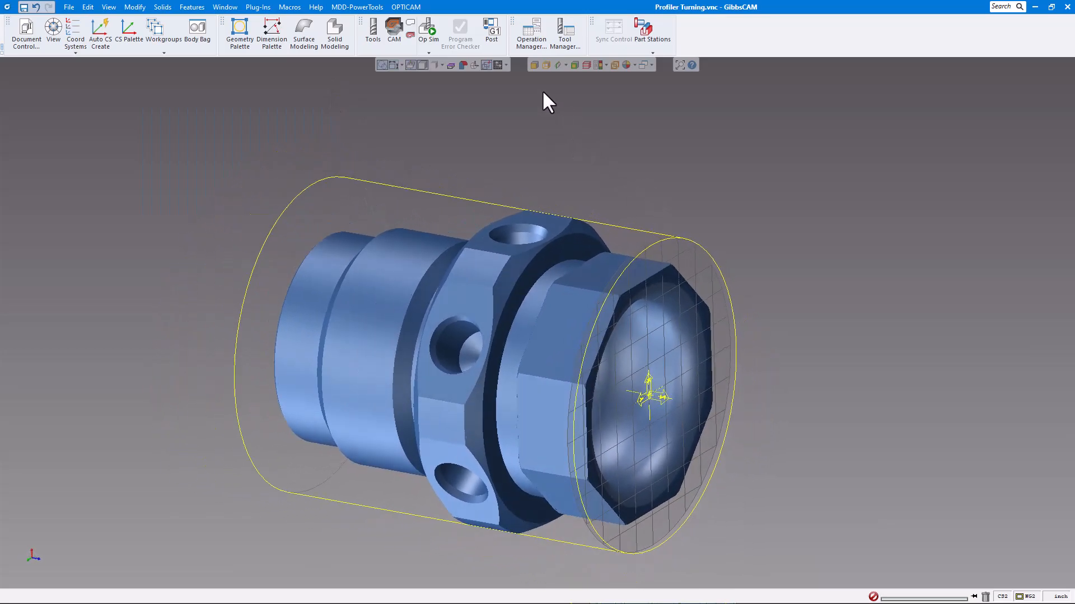
click(566, 65)
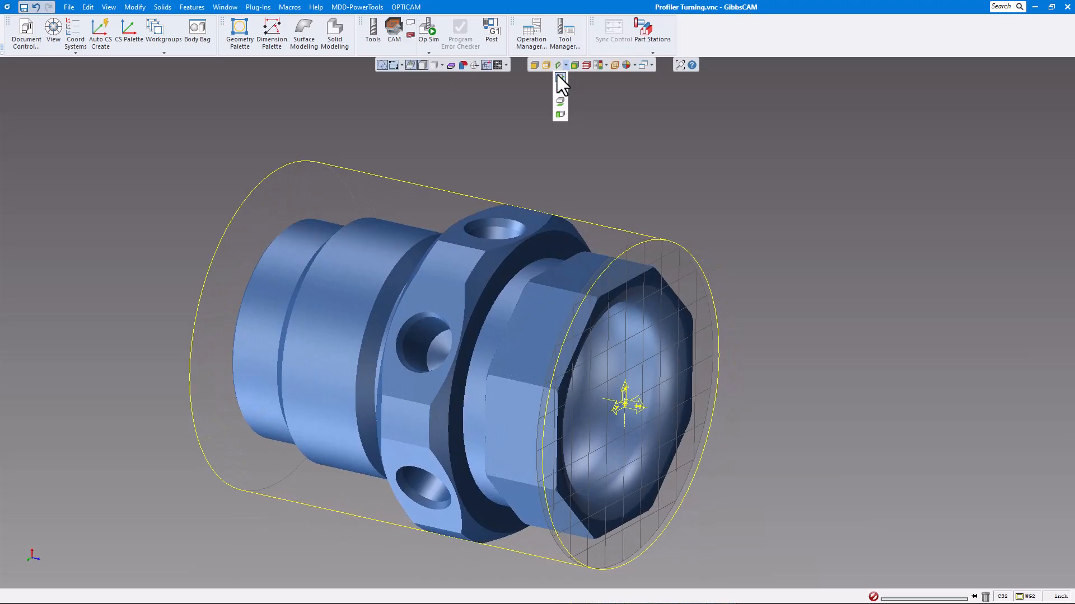
click(560, 77)
middle_drag(718, 183, 713, 209)
mouse_move(697, 239)
mouse_down()
mouse_move(648, 238)
mouse_move(689, 241)
mouse_up()
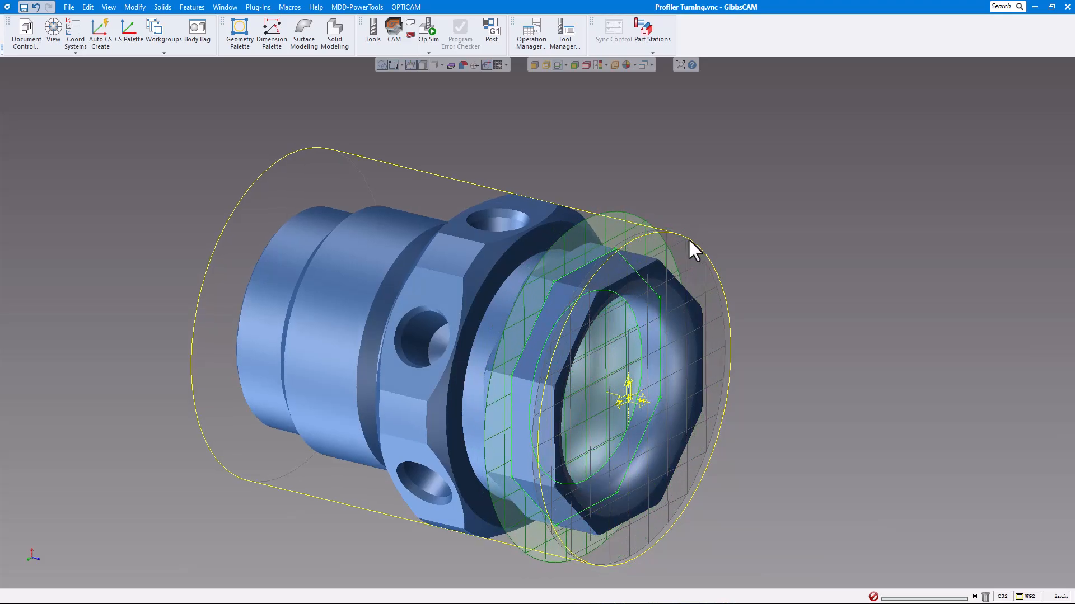
middle_drag(688, 241, 648, 242)
right_click(641, 213)
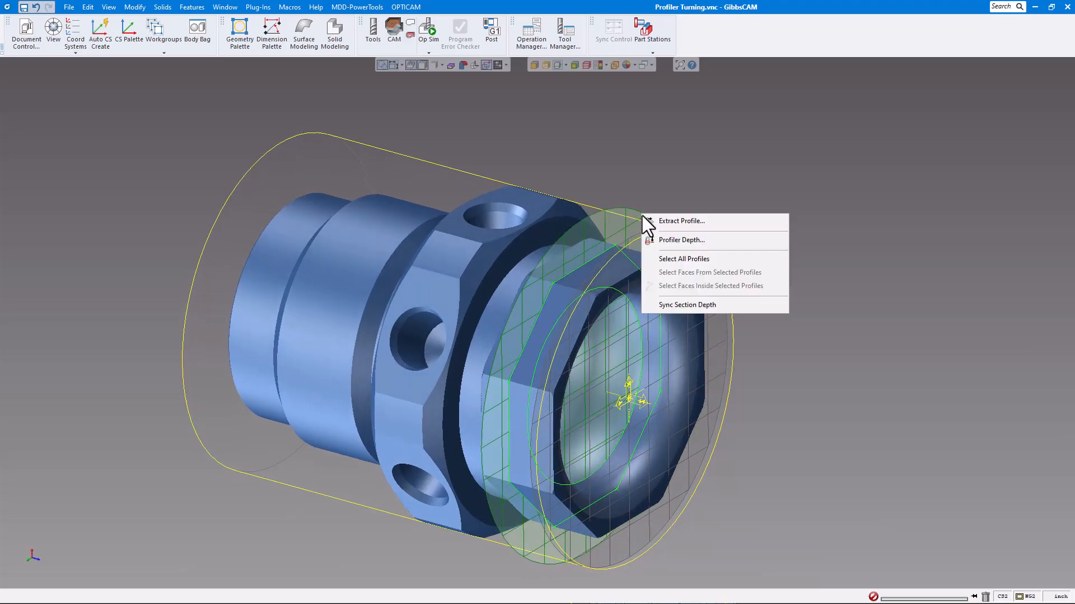
click(664, 160)
middle_drag(664, 162, 648, 207)
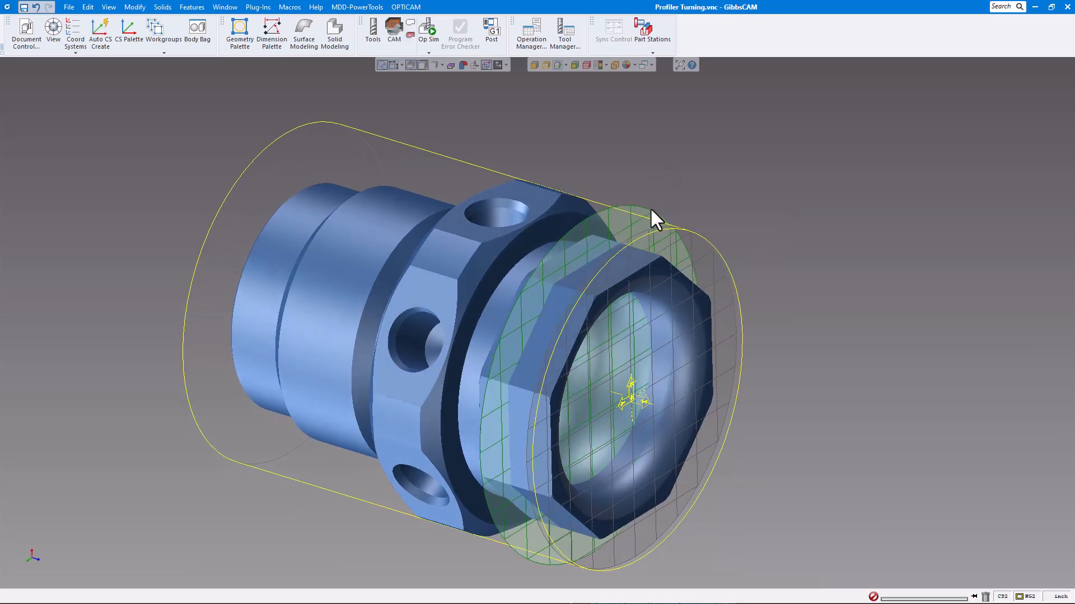
middle_drag(647, 216, 738, 195)
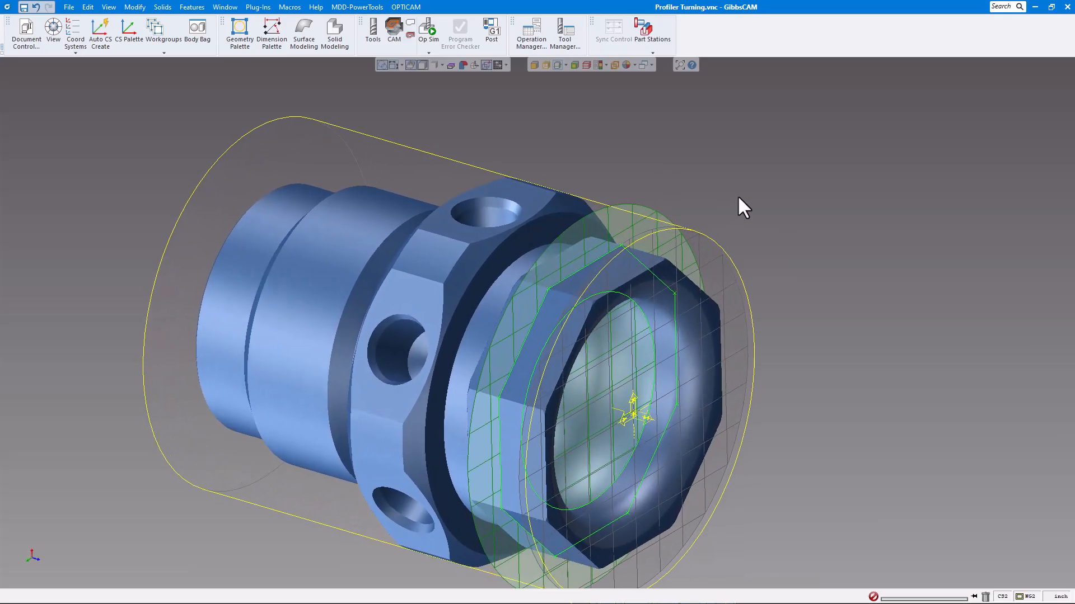
Step: Extract the outer octagonal profile as geometry, close the Geometry Extraction dialog, and turn off the Profiler
click(584, 266)
right_click(584, 266)
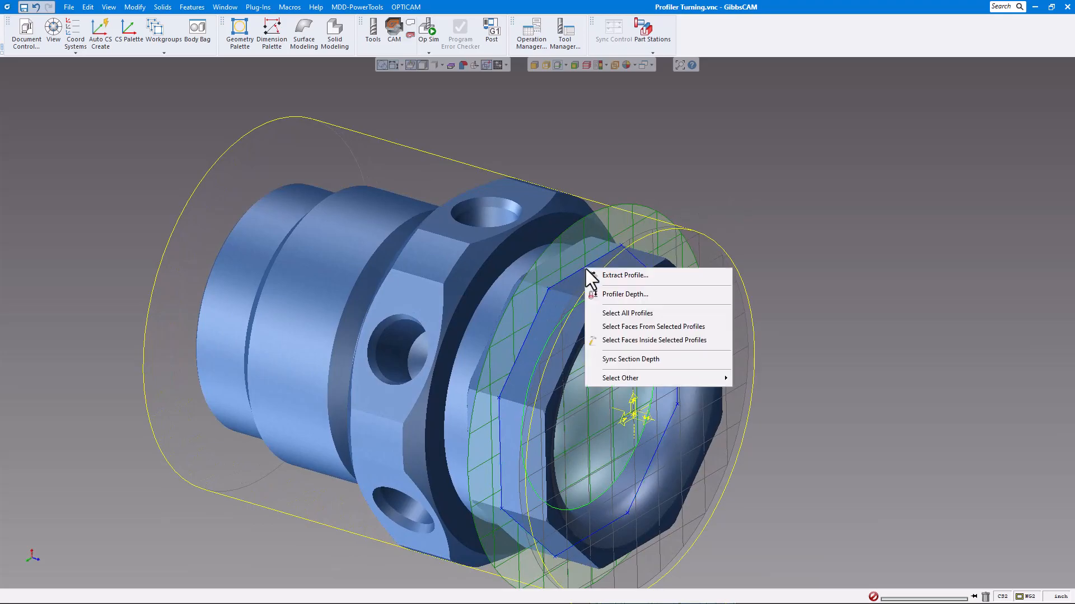
click(606, 277)
click(768, 121)
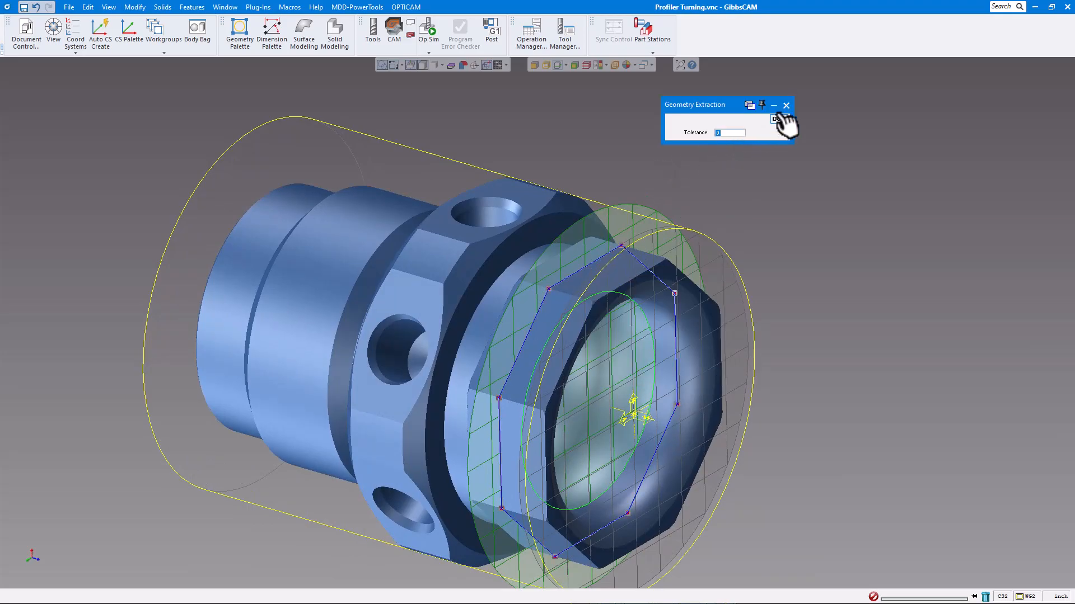
click(785, 104)
click(558, 64)
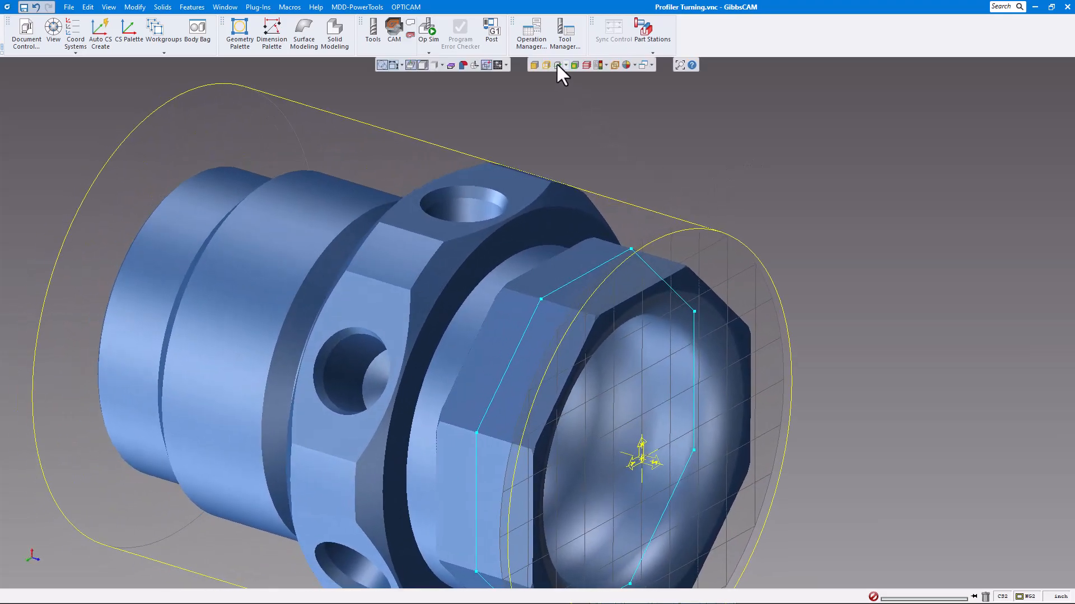
Step: Turn the Profiler back on and move its plane onto the large collar, just behind the radial holes
click(558, 64)
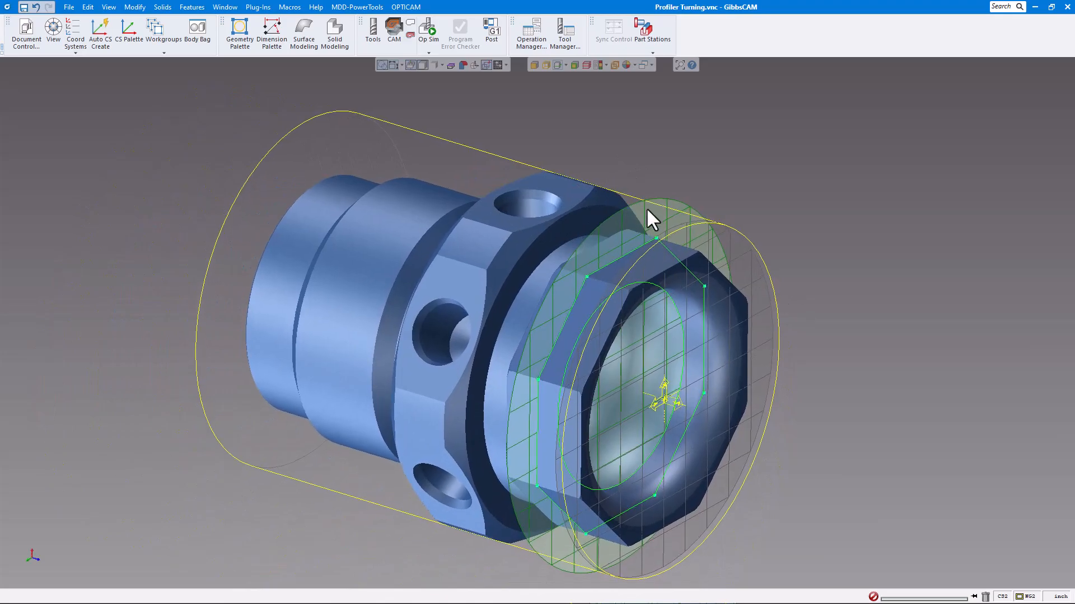
drag(660, 200, 548, 180)
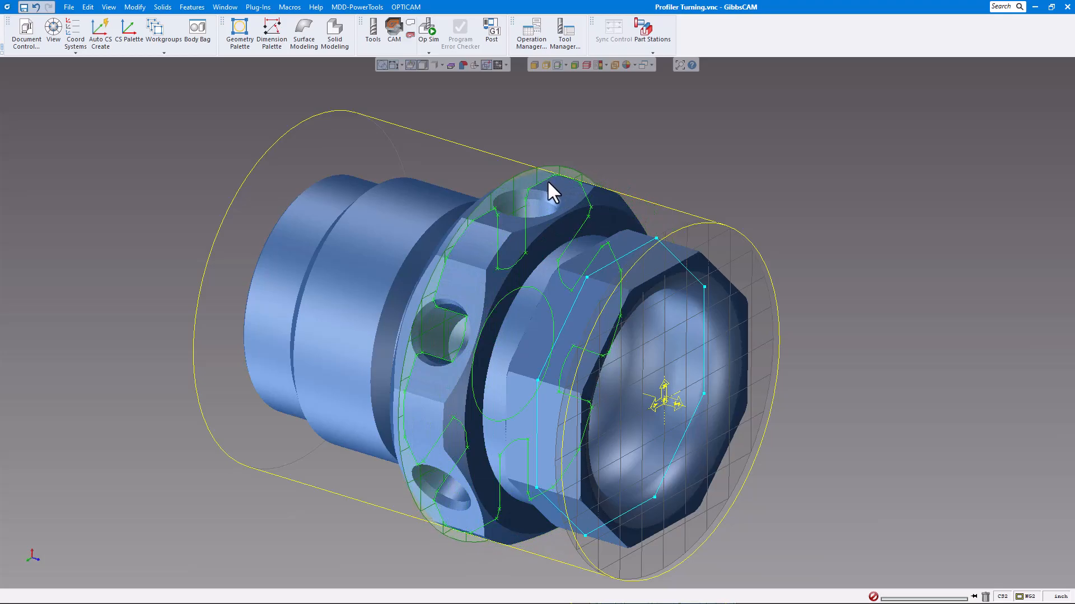
scroll(628, 198, up, 3)
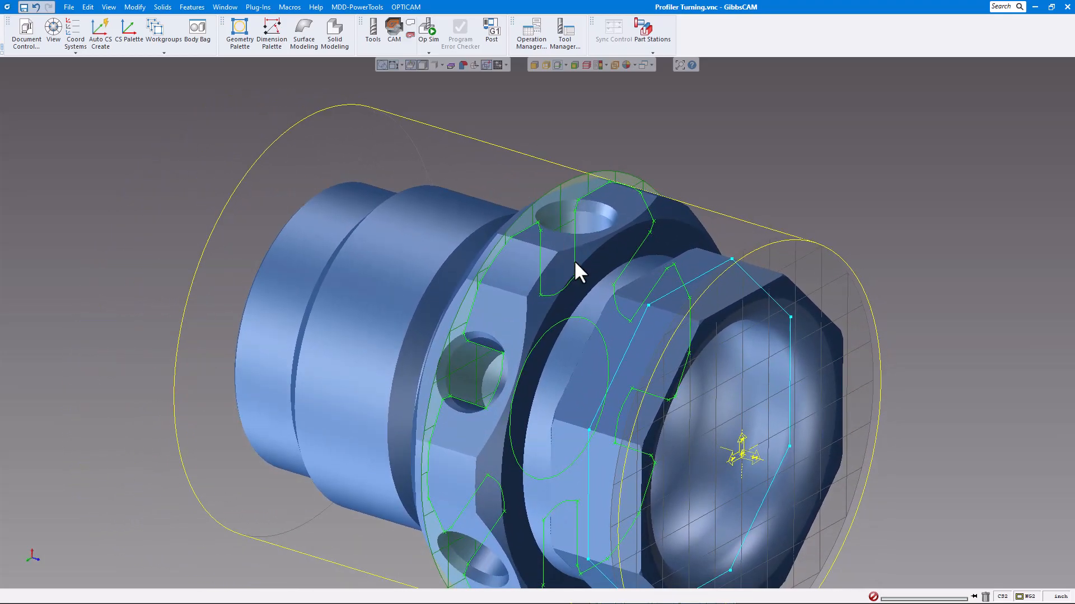
drag(575, 178, 554, 181)
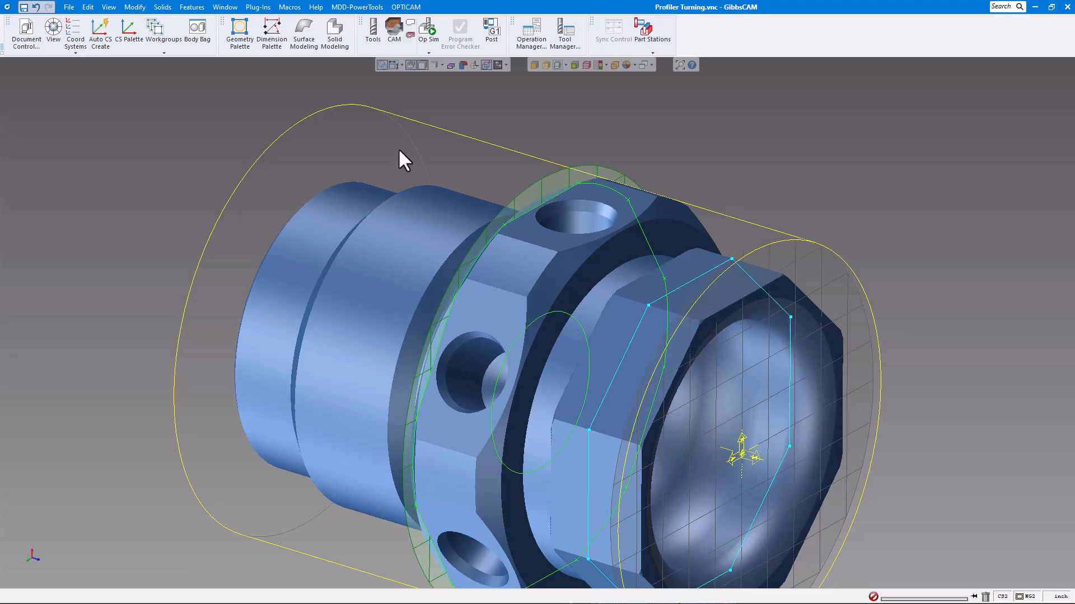
scroll(605, 257, up, 3)
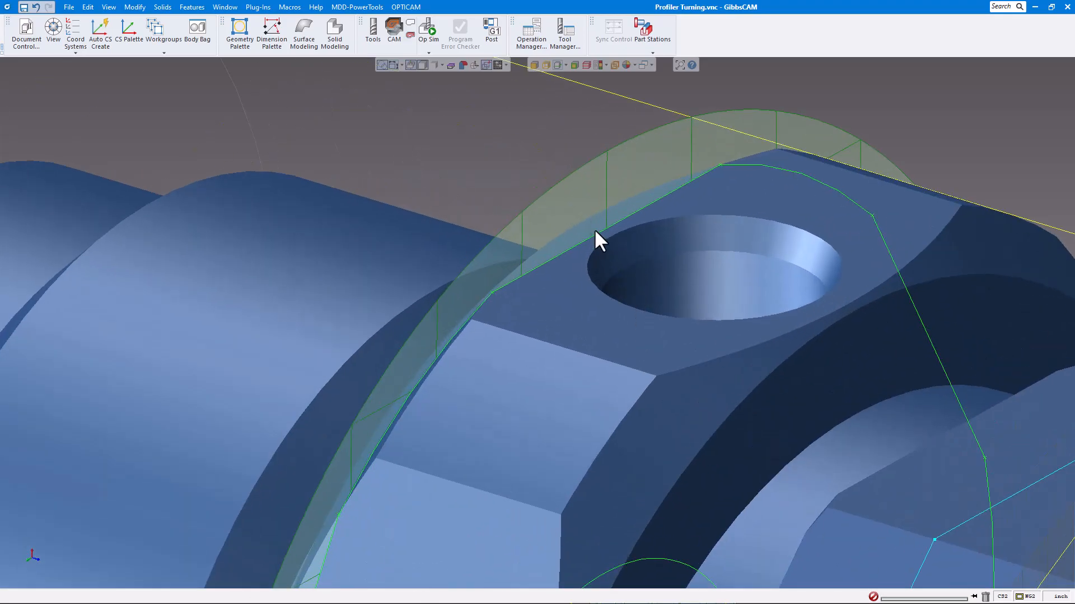
Step: Switch the Profiler to its outline type and place its plane just behind the large faceted collar
scroll(473, 314, down, 4)
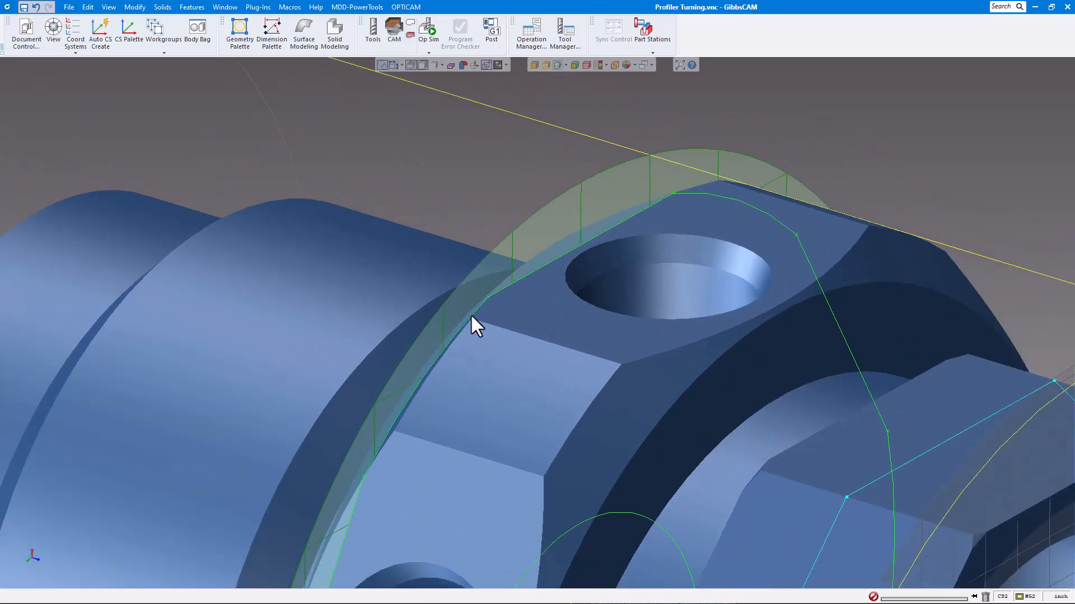
scroll(544, 267, down, 4)
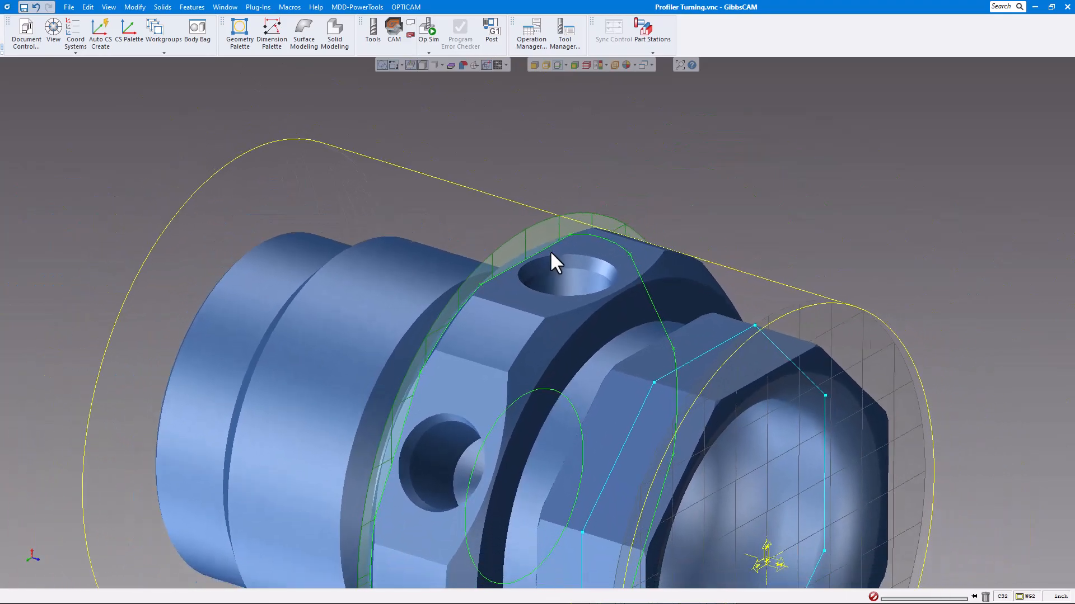
scroll(642, 139, down, 3)
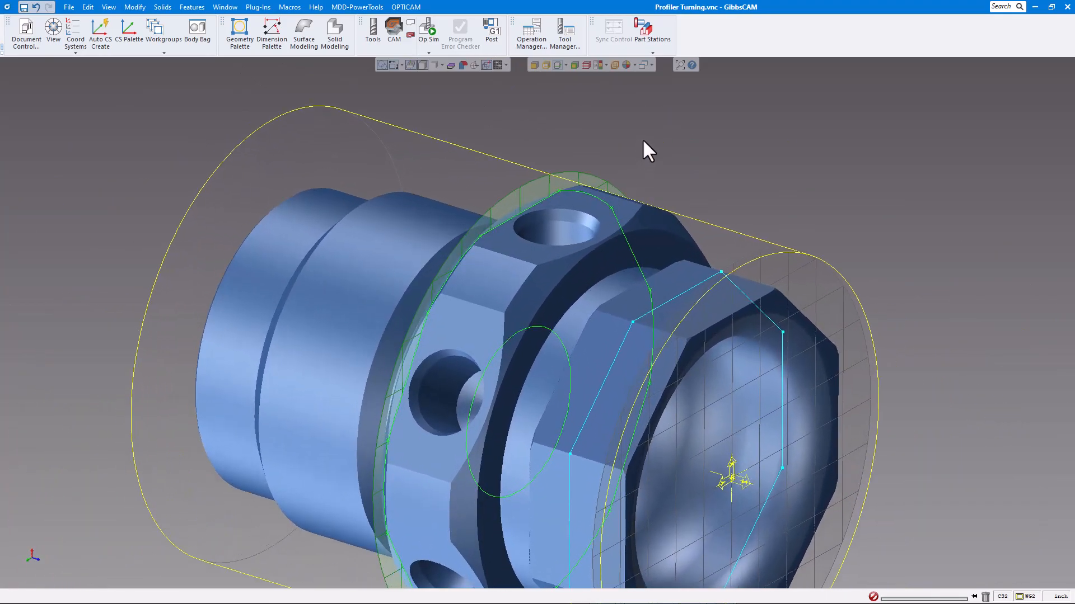
scroll(644, 137, up, 1)
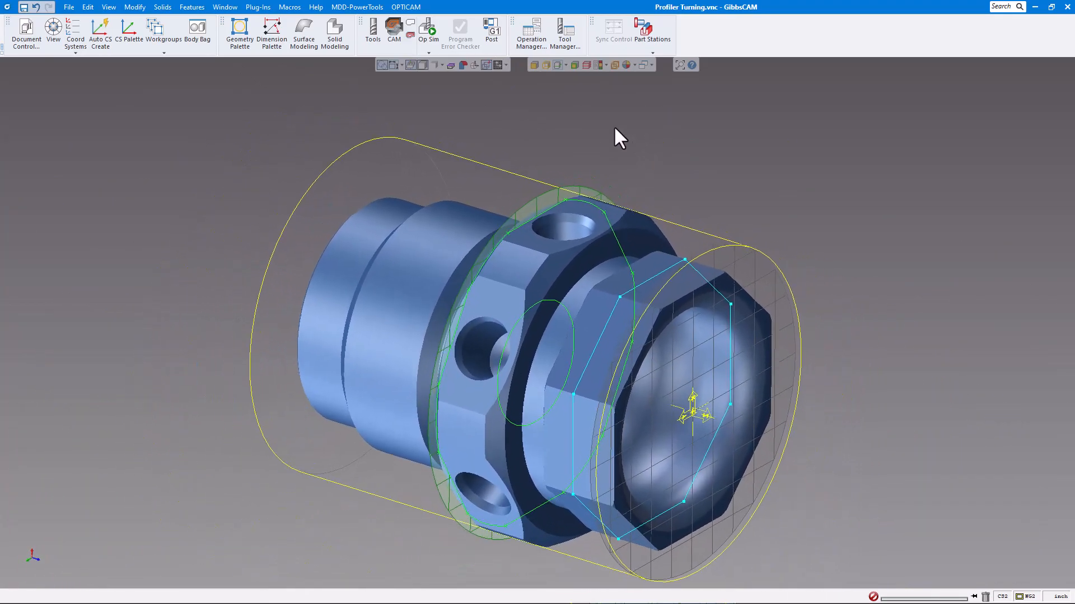
click(565, 65)
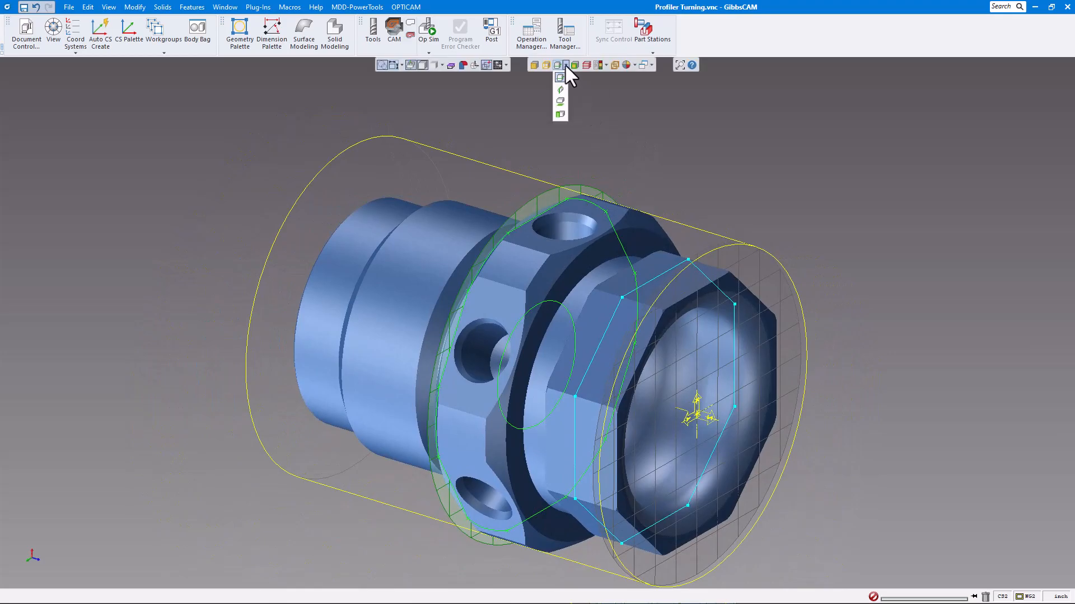
click(560, 101)
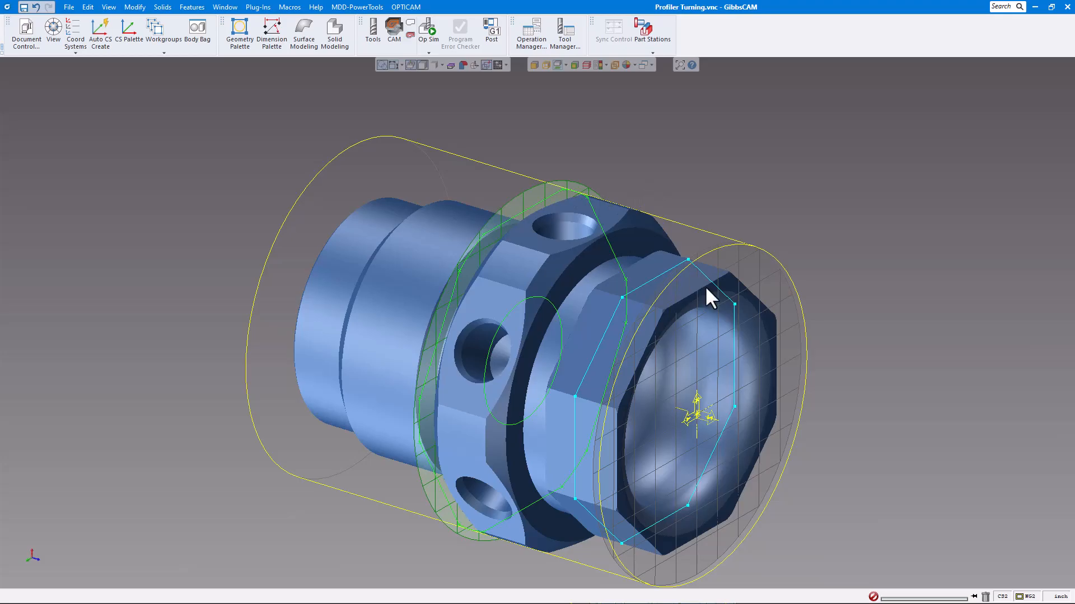
mouse_move(666, 245)
middle_down()
mouse_move(677, 239)
mouse_move(668, 233)
middle_up()
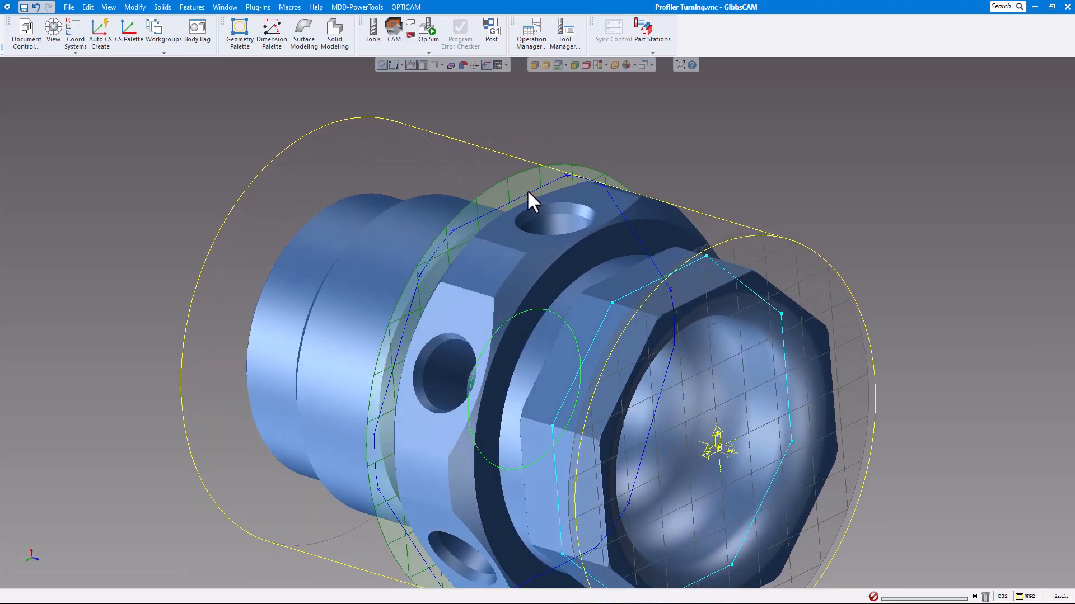
Step: Extract the collar's outer profile as geometry, close the Geometry Extraction dialog, and turn off the Profiler
right_click(526, 189)
click(551, 196)
click(776, 120)
click(786, 105)
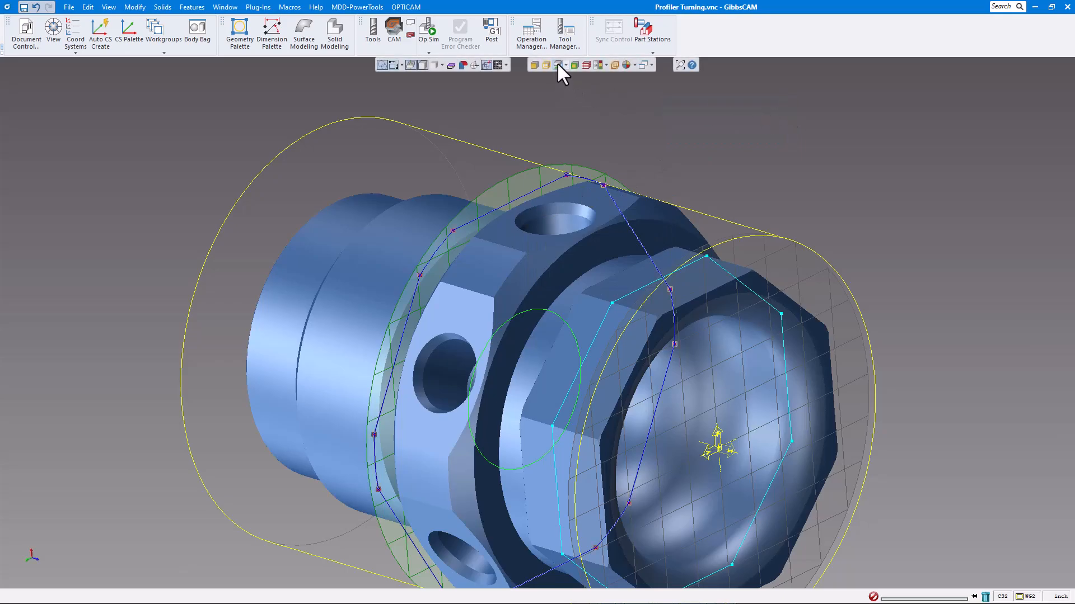
click(558, 65)
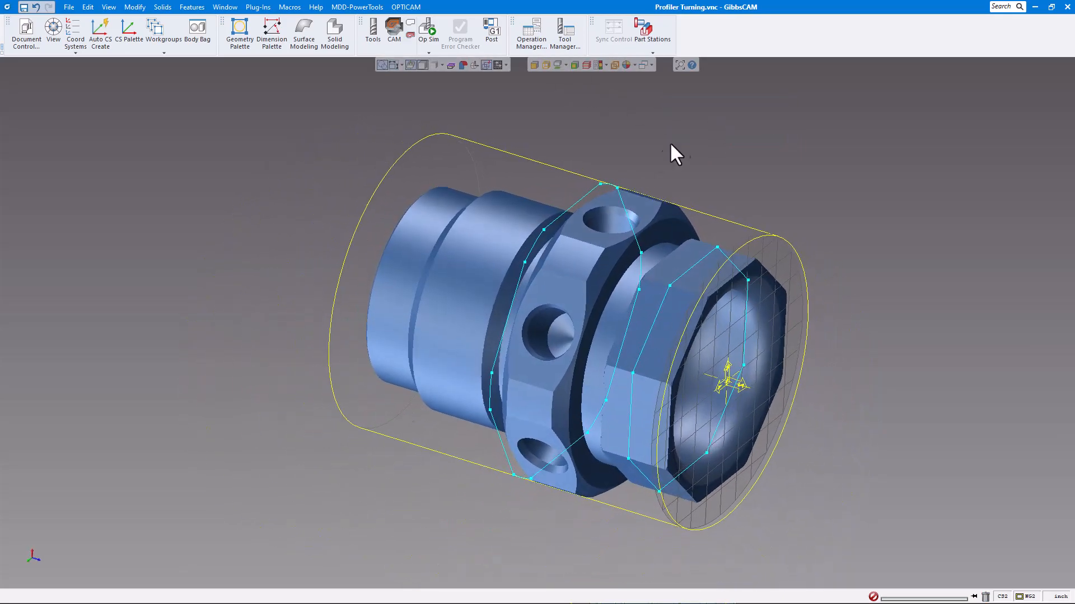
Step: Force the extracted collar profile to a Z depth of -1 and deselect it
click(557, 191)
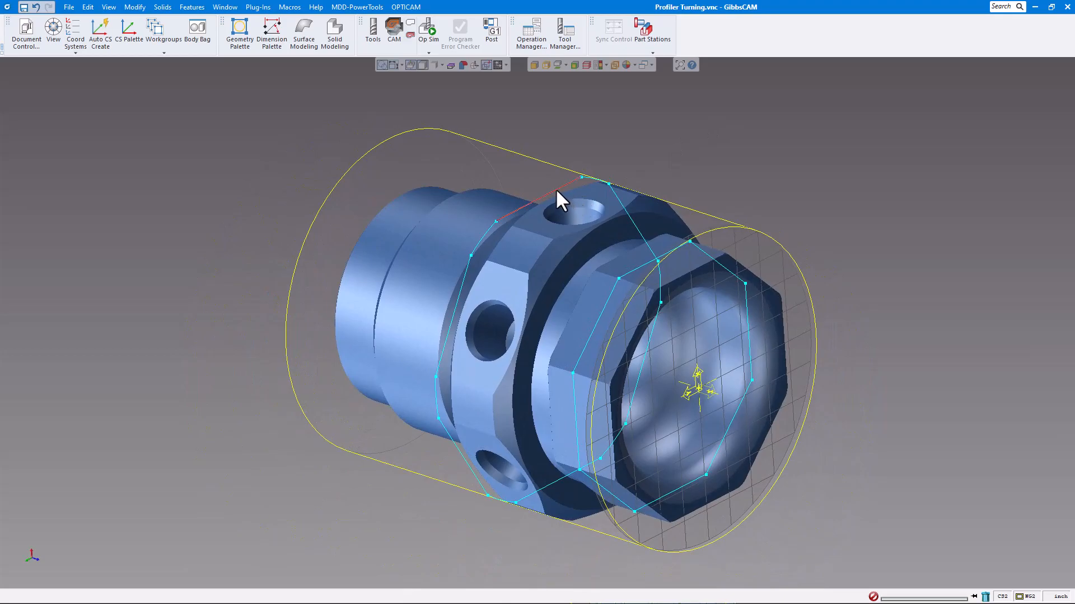
click(135, 8)
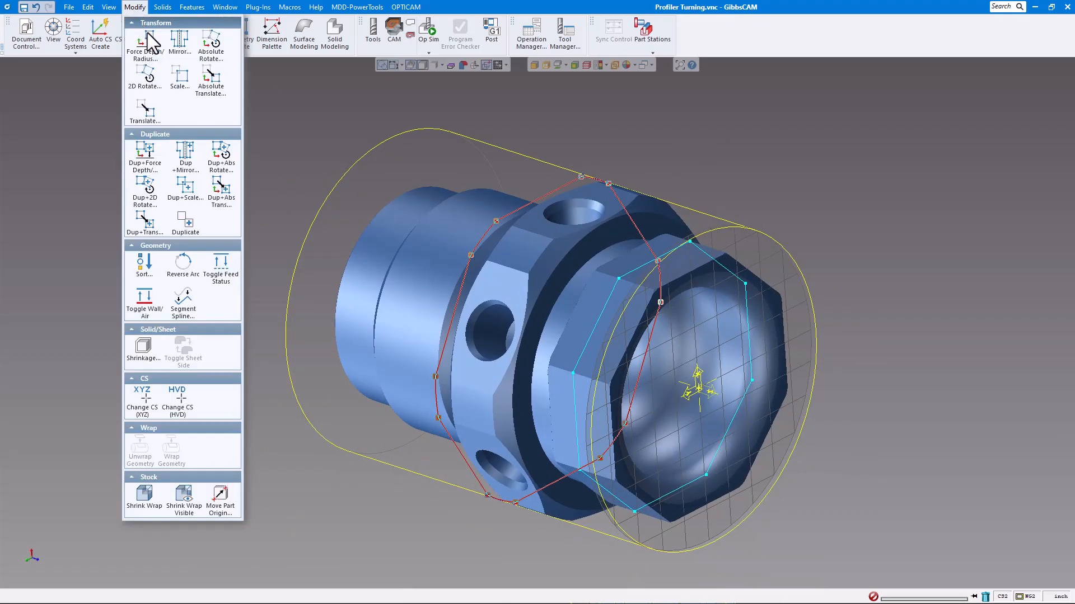
click(150, 42)
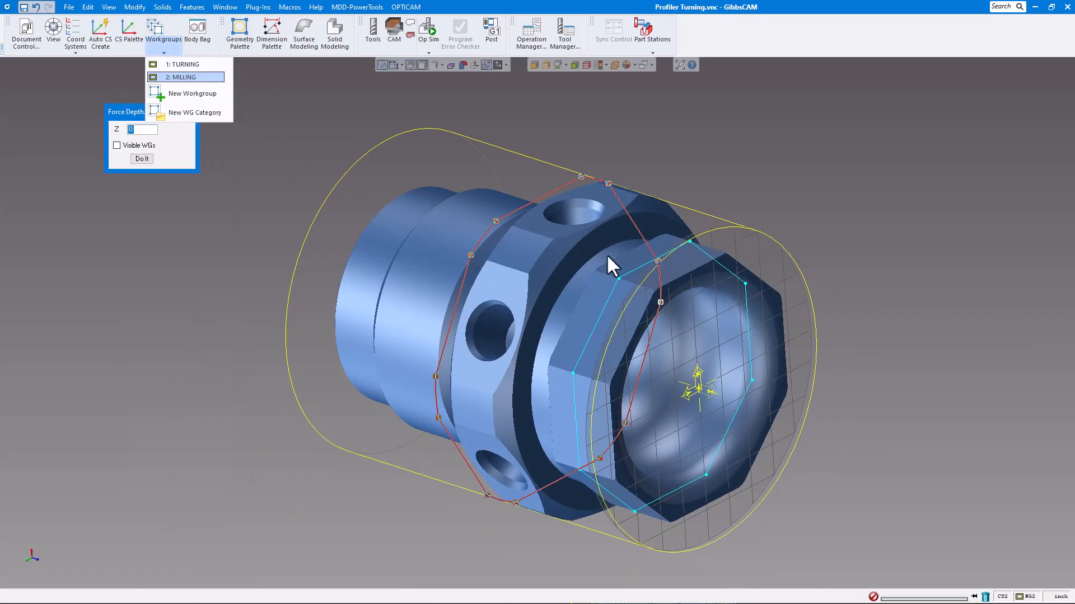
text(-1)
click(142, 159)
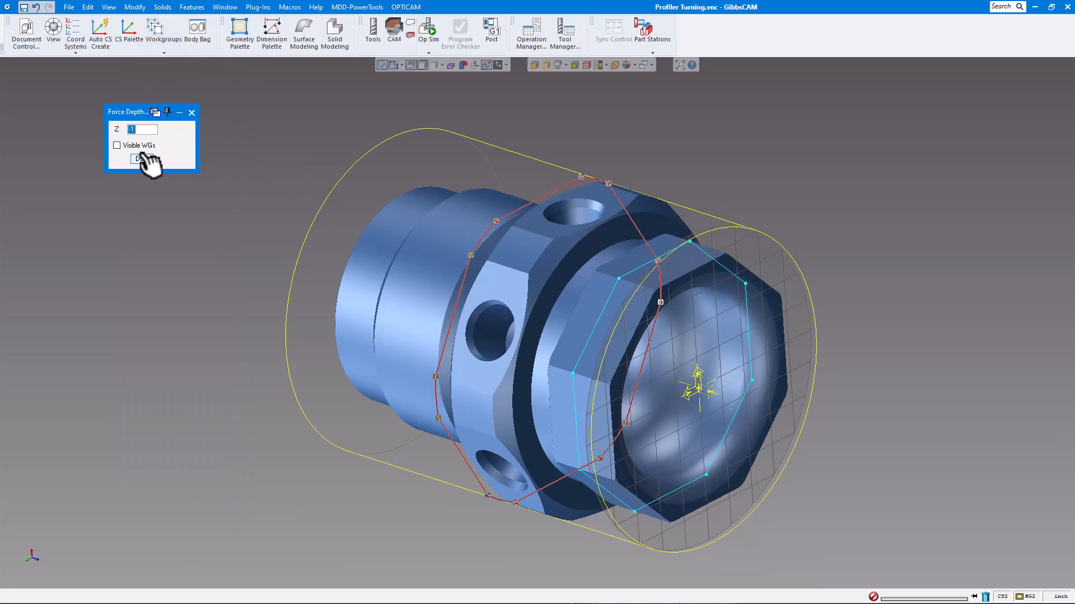
click(642, 143)
Step: Force the extracted octagonal profile of the front section to a Z depth of 0
middle_drag(568, 221, 622, 267)
click(623, 267)
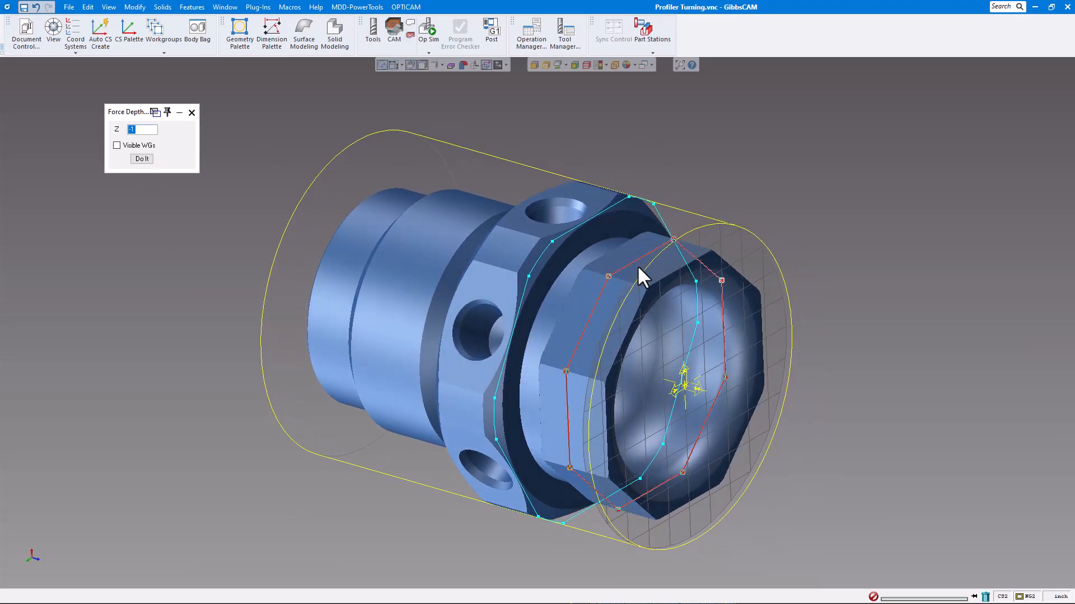
scroll(720, 314, up, 1)
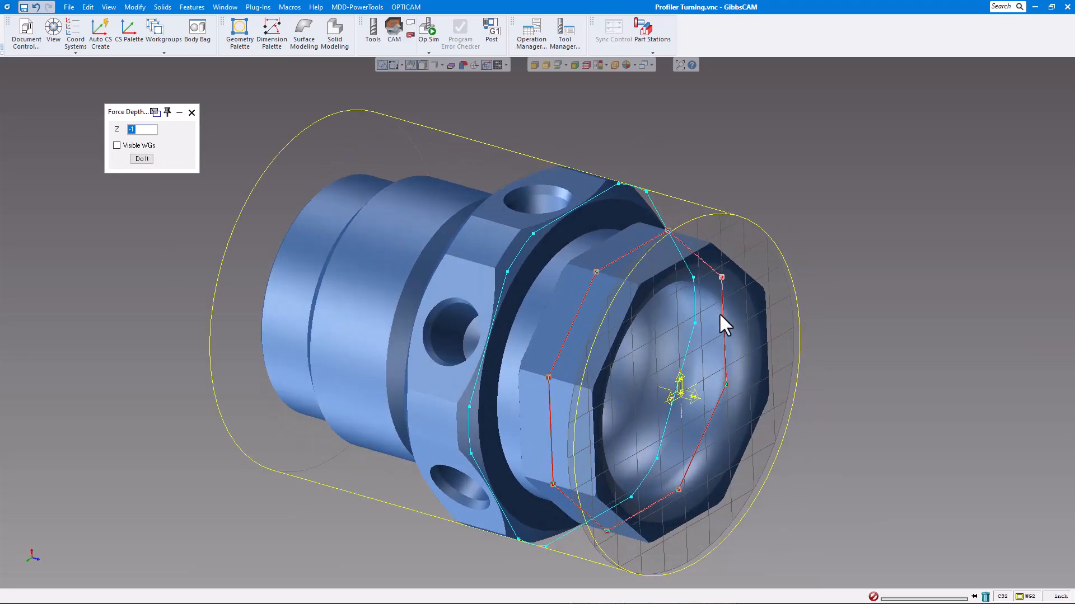
scroll(719, 311, up, 1)
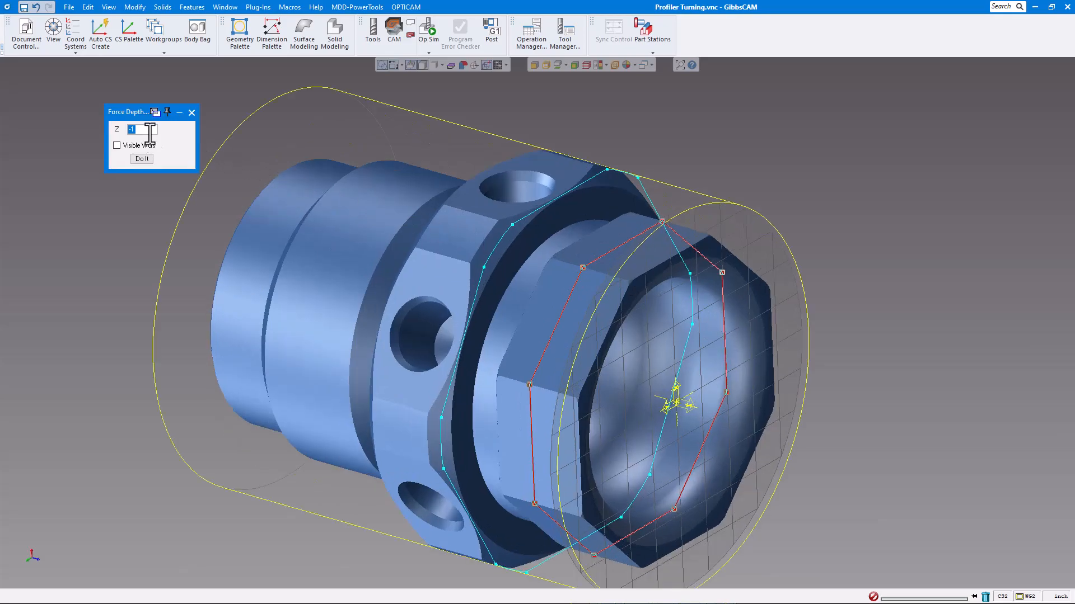
click(637, 285)
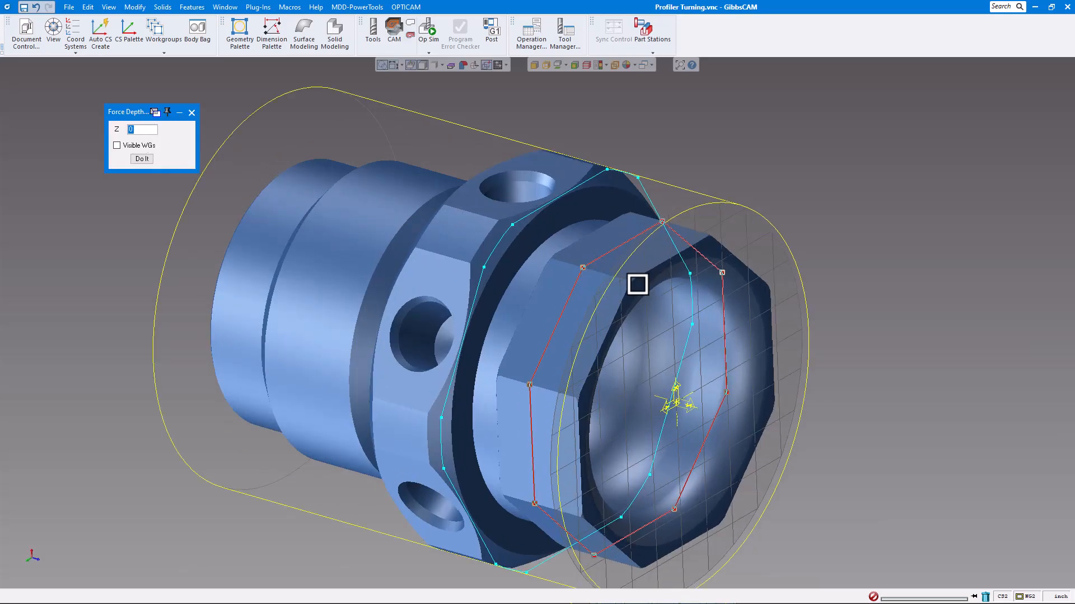
click(142, 159)
mouse_move(784, 214)
middle_down()
mouse_move(787, 231)
mouse_move(787, 216)
middle_up()
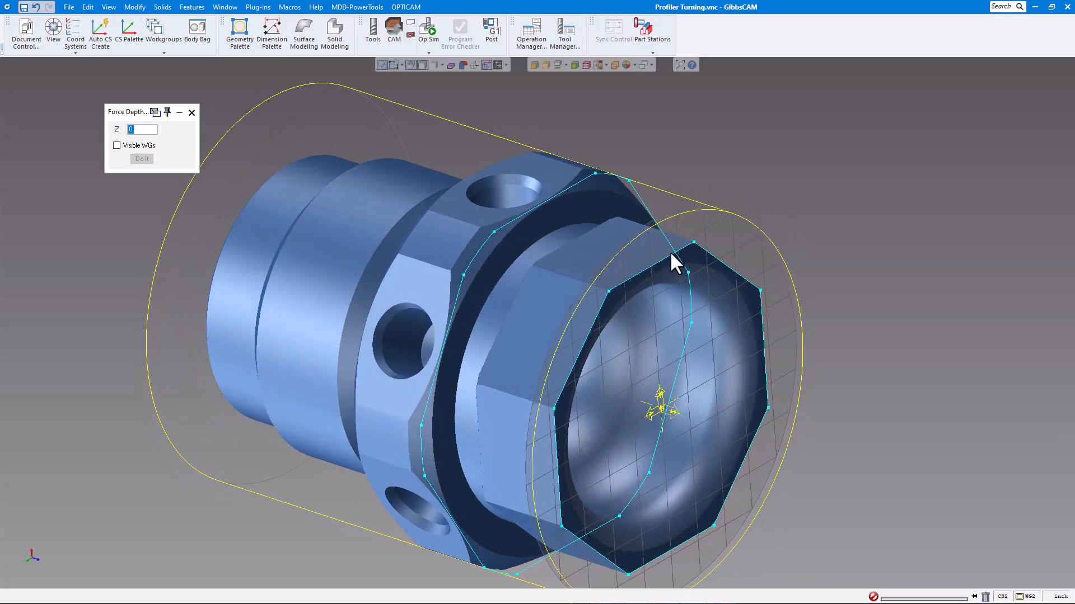
middle_drag(541, 197, 751, 199)
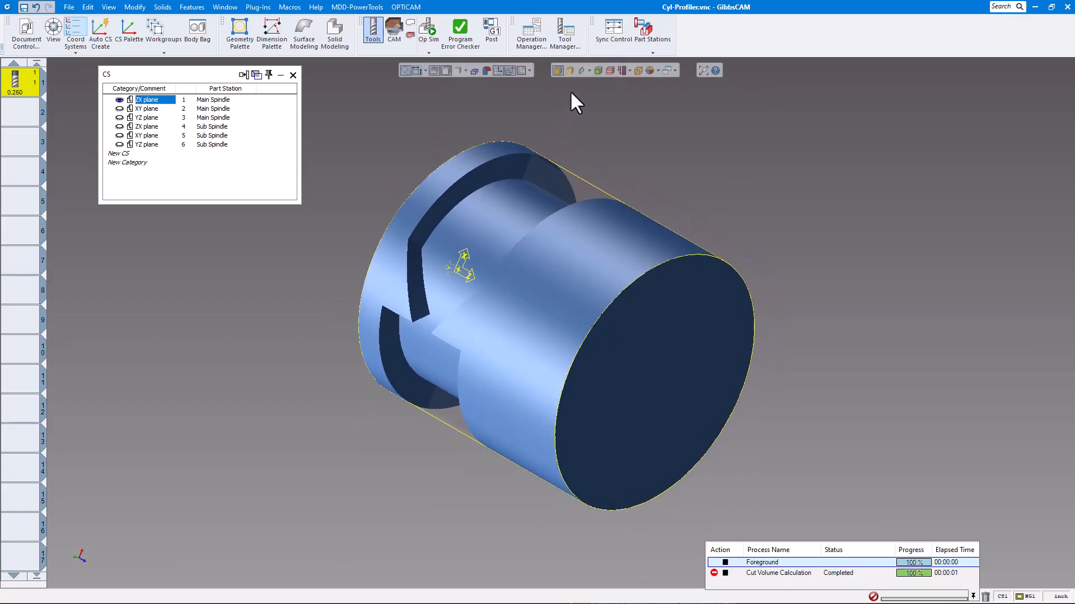
click(569, 69)
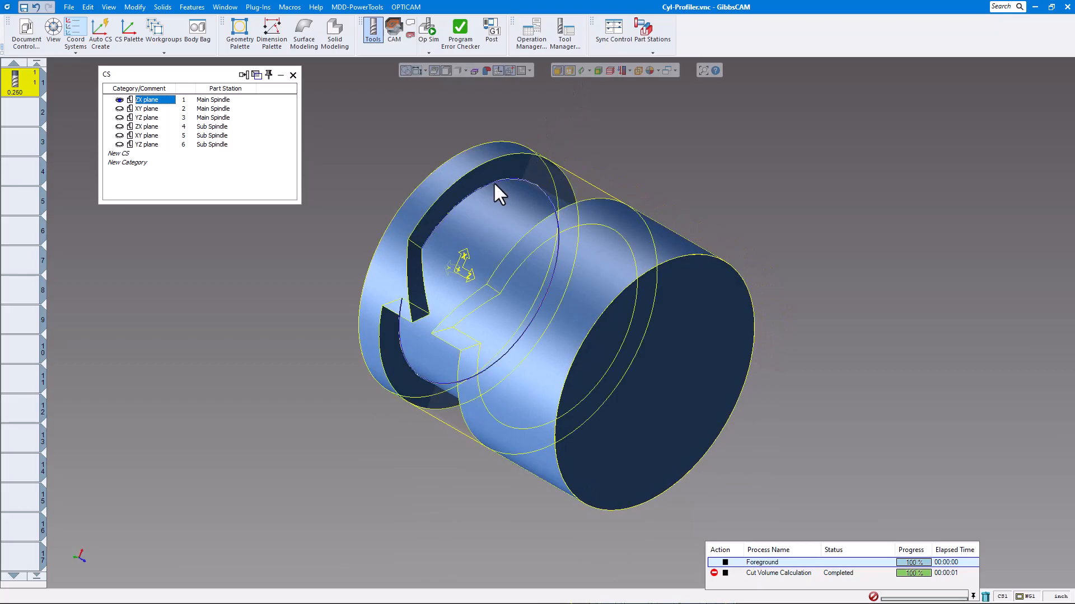
click(135, 8)
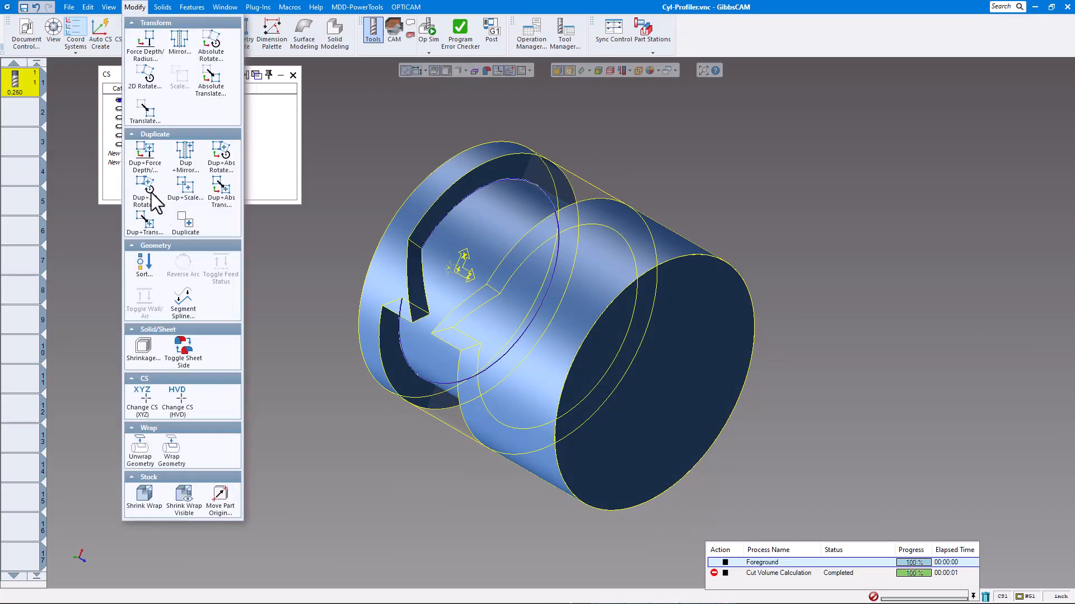
click(327, 247)
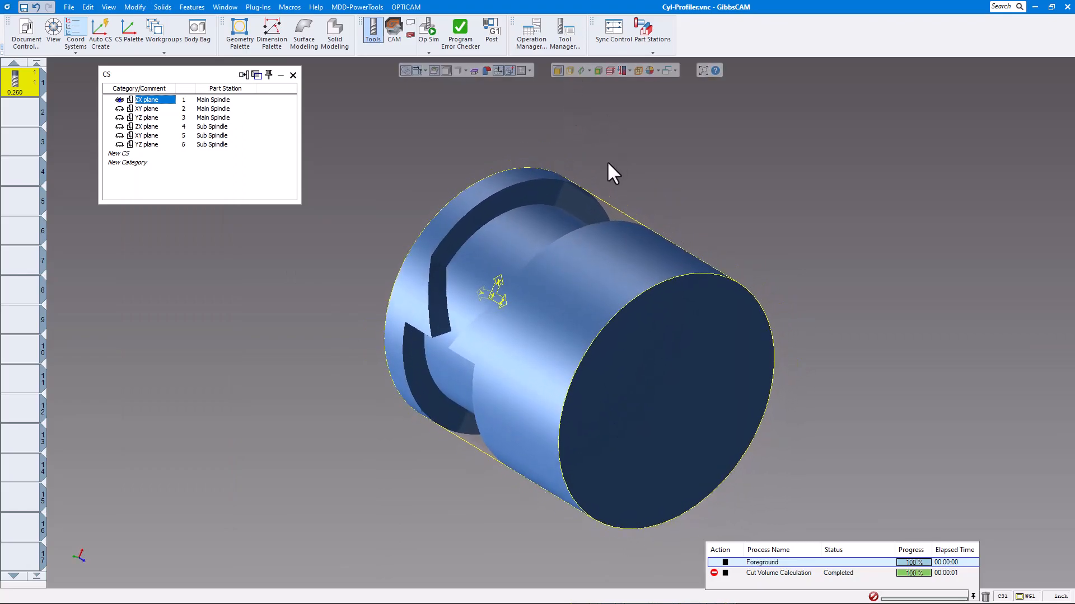
Step: Make the Main Spindle's XY plane (CS 2) the active coordinate system and show the cylindrical Profiler on the grooved part
click(150, 109)
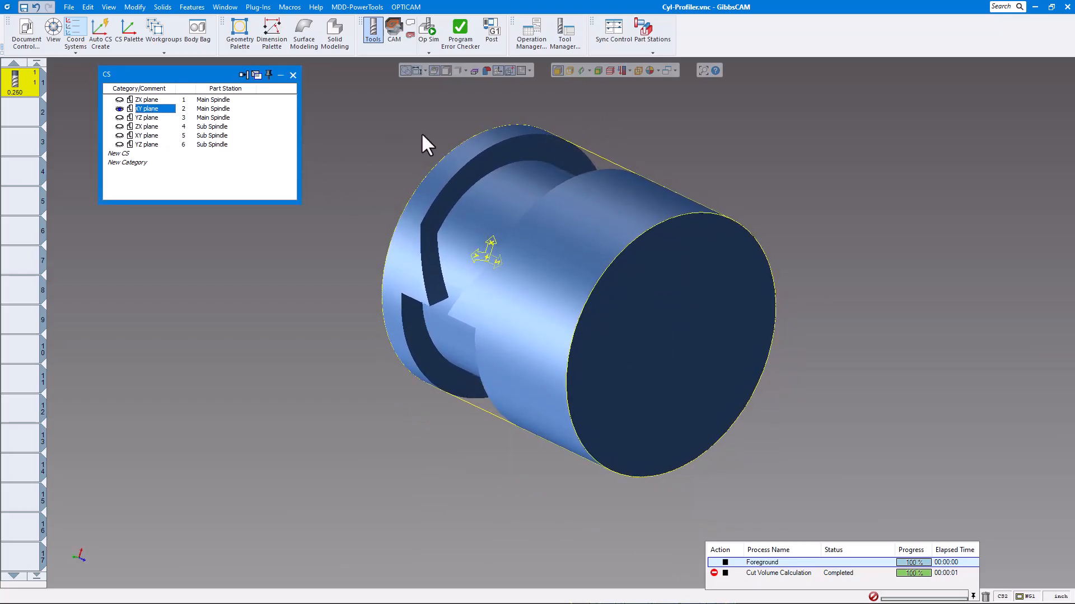
click(579, 131)
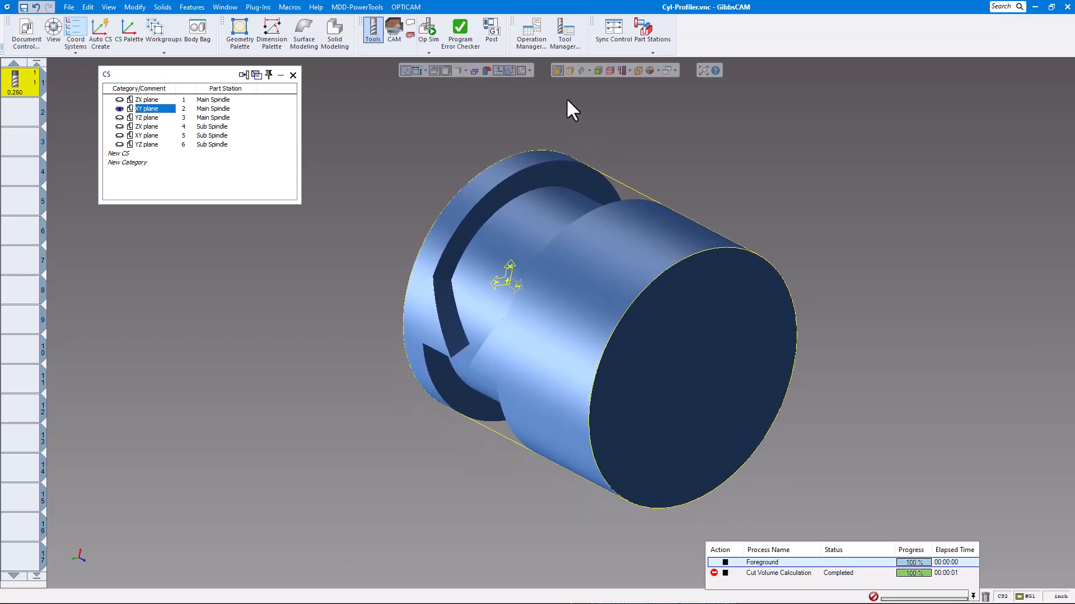
click(589, 70)
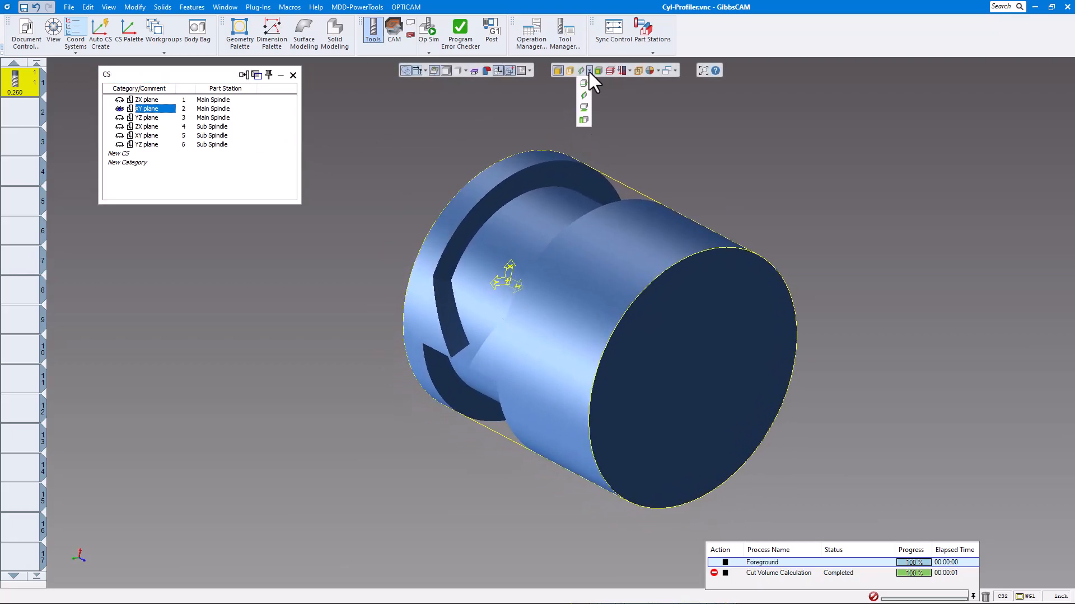
click(583, 120)
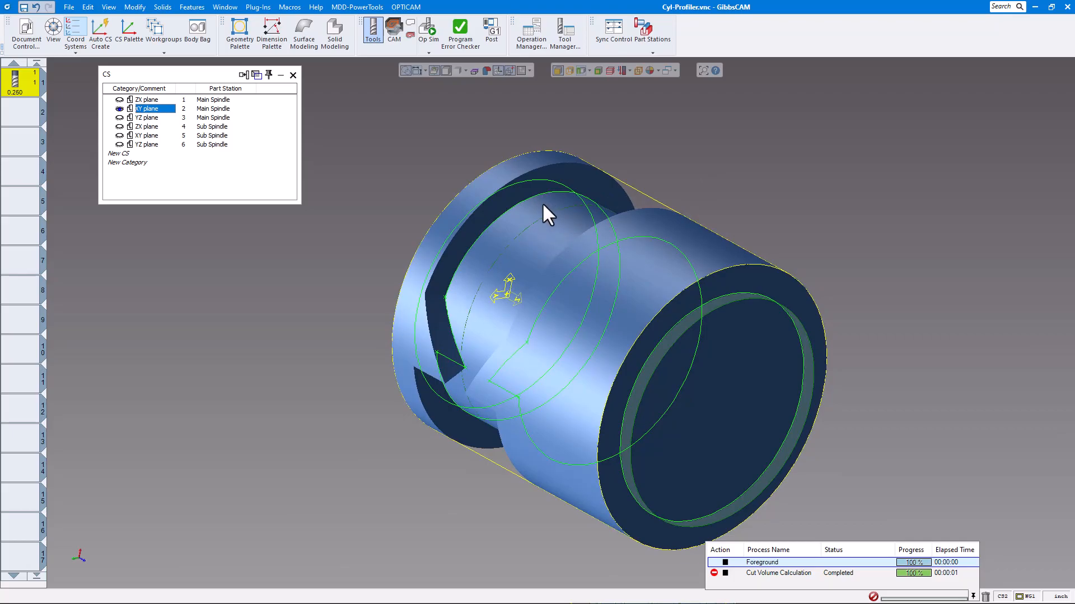
Step: Check the Profiler depth from the groove-floor profile, close its dialog, and toggle the Profiler off and back on
click(556, 190)
right_click(557, 190)
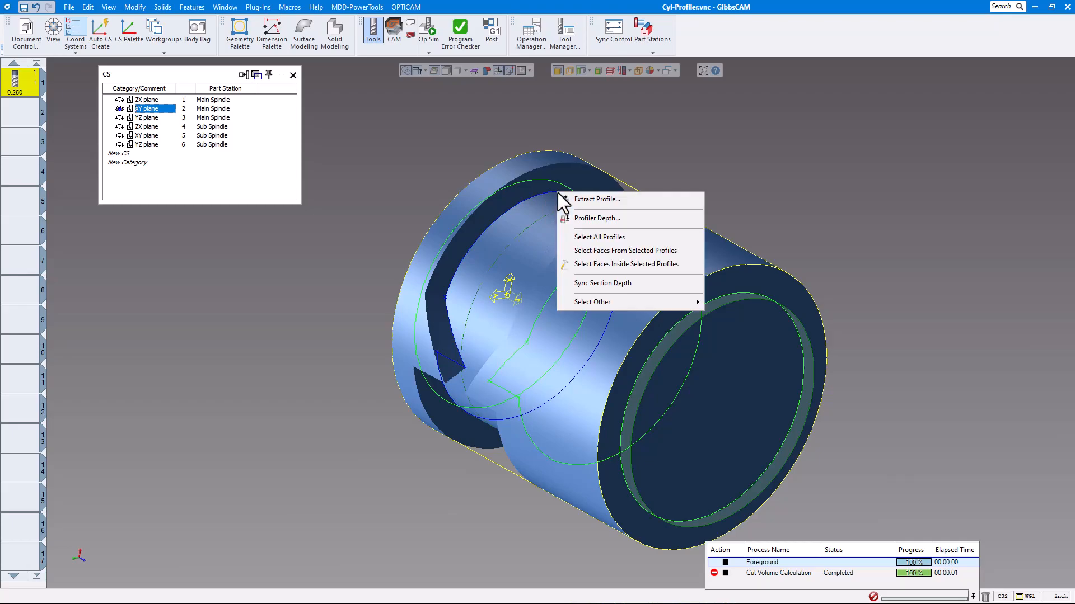
click(594, 218)
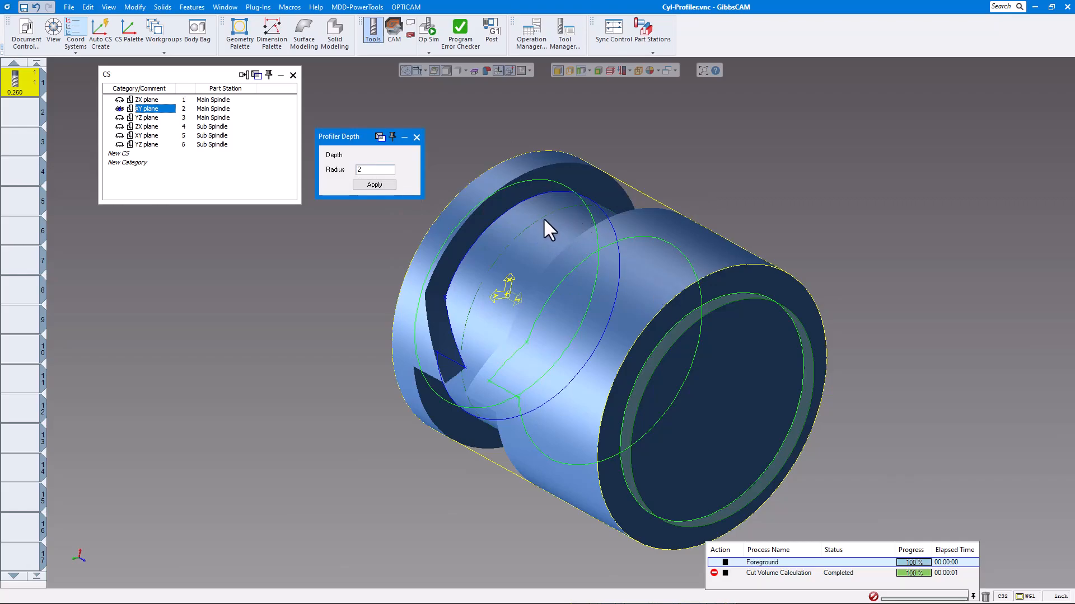
click(416, 137)
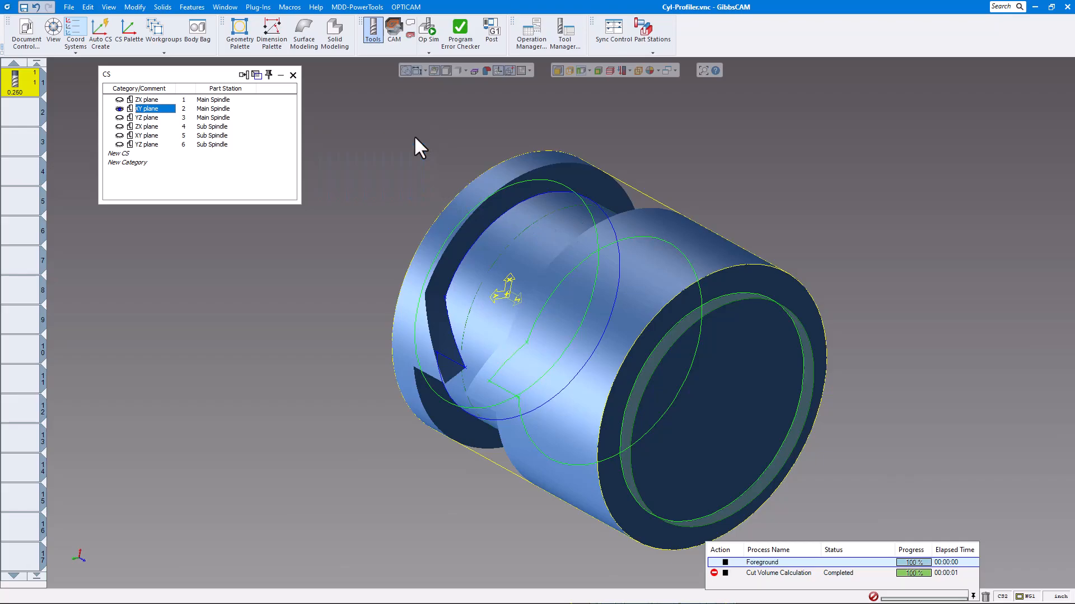
click(581, 71)
click(581, 70)
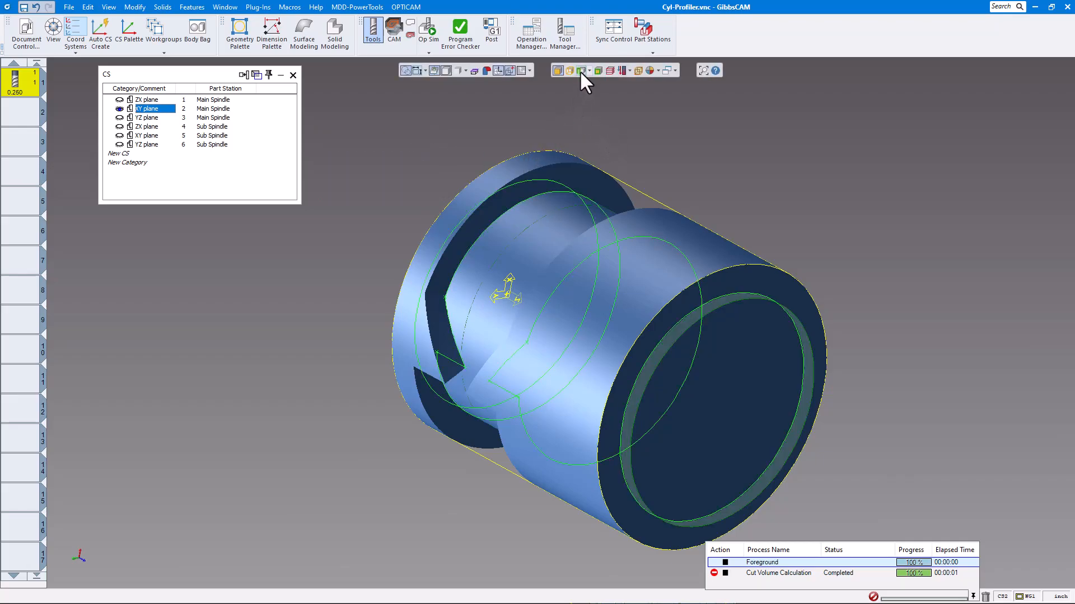
Step: Apply a Profiler depth radius of 2 to the cylindrical Profiler and close the Profiler Depth dialog
click(535, 193)
right_click(535, 195)
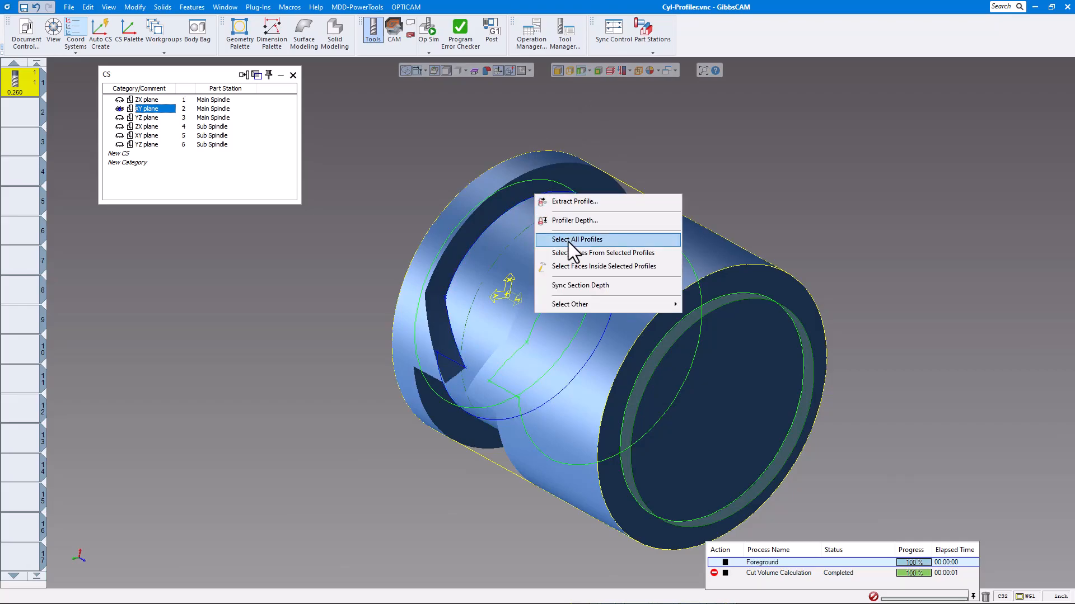
click(566, 221)
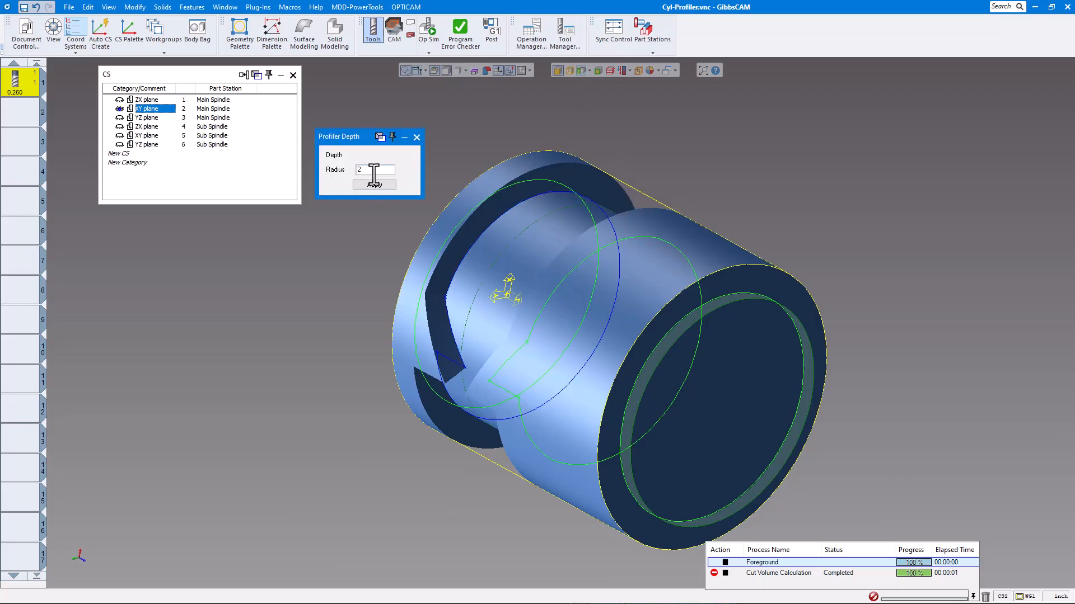
click(374, 185)
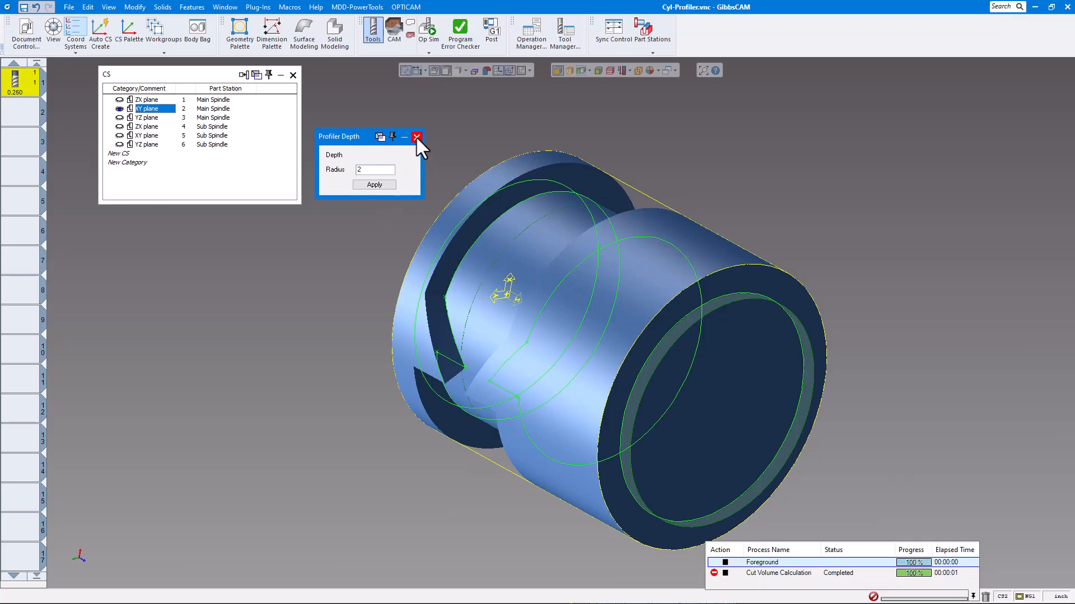
click(416, 138)
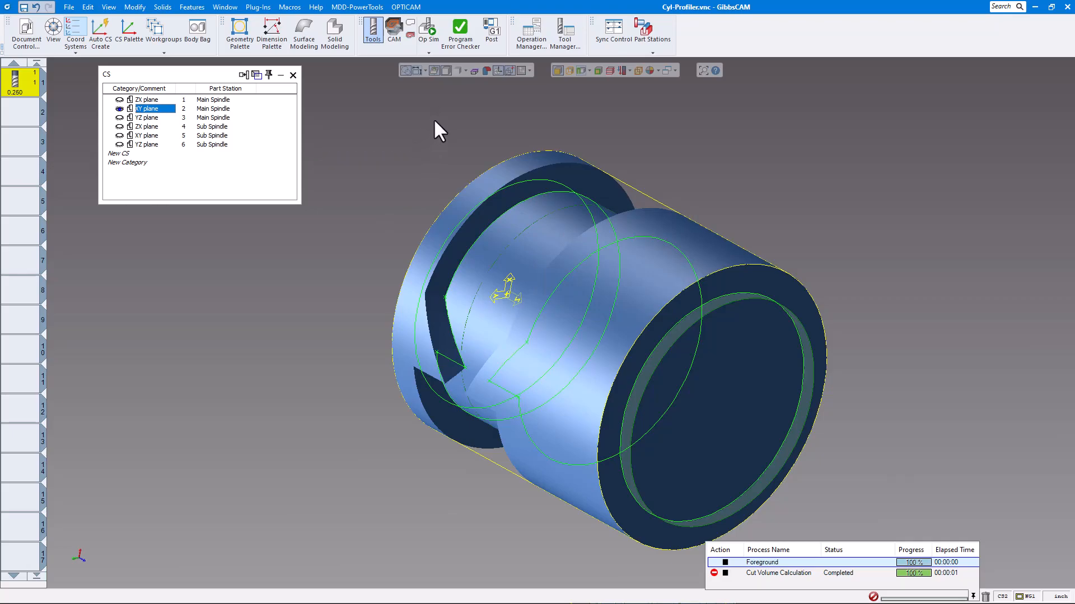
scroll(433, 119, down, 1)
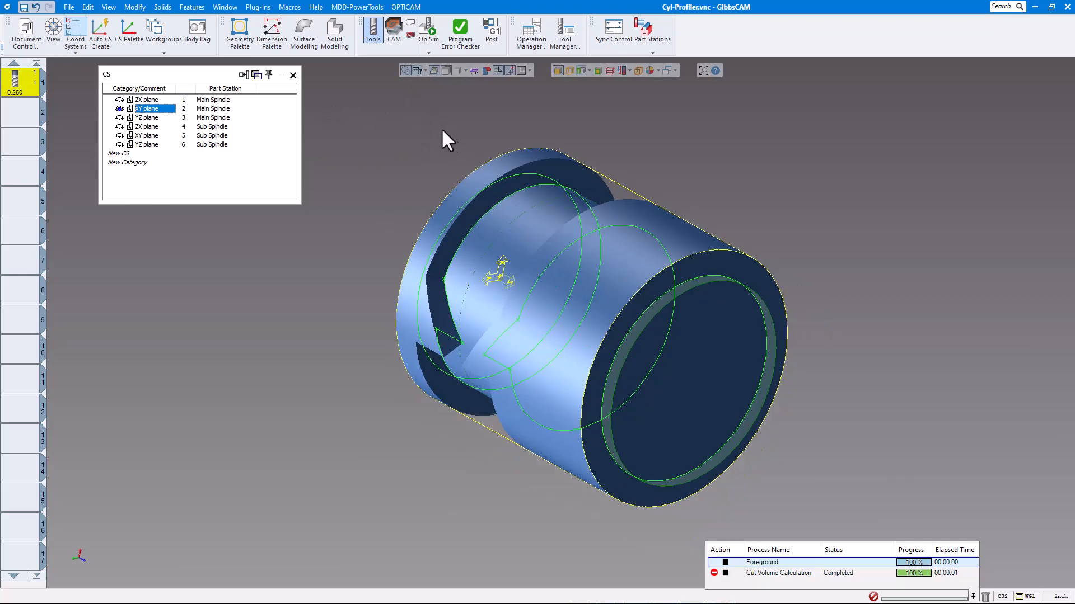
Step: Open the first operation's VoluMill process, review its Rotate settings and its cutting and depth parameters, and close it unchanged
click(394, 31)
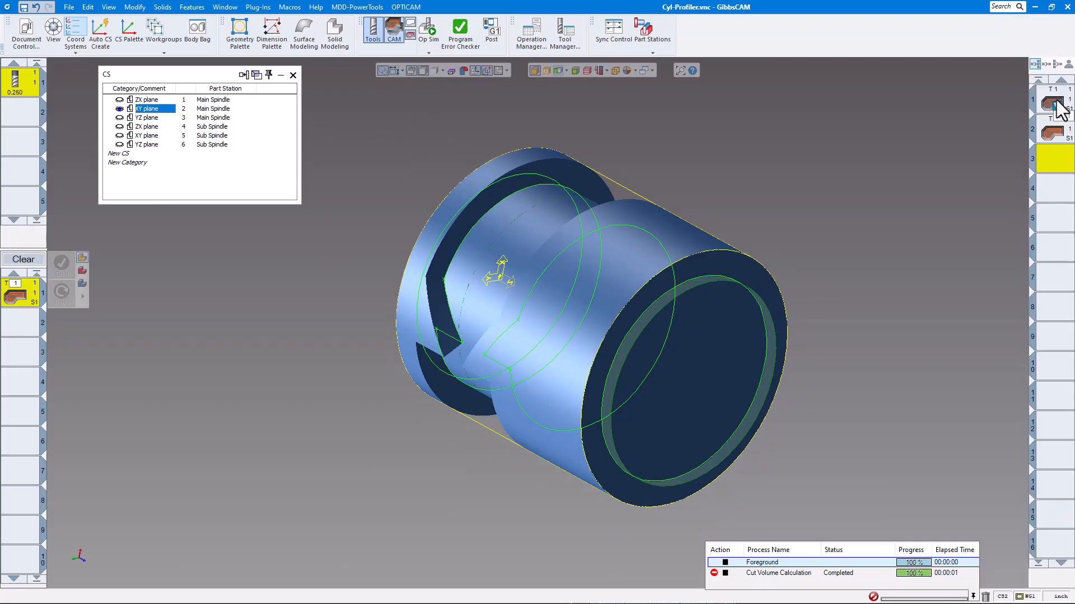
double_click(1057, 107)
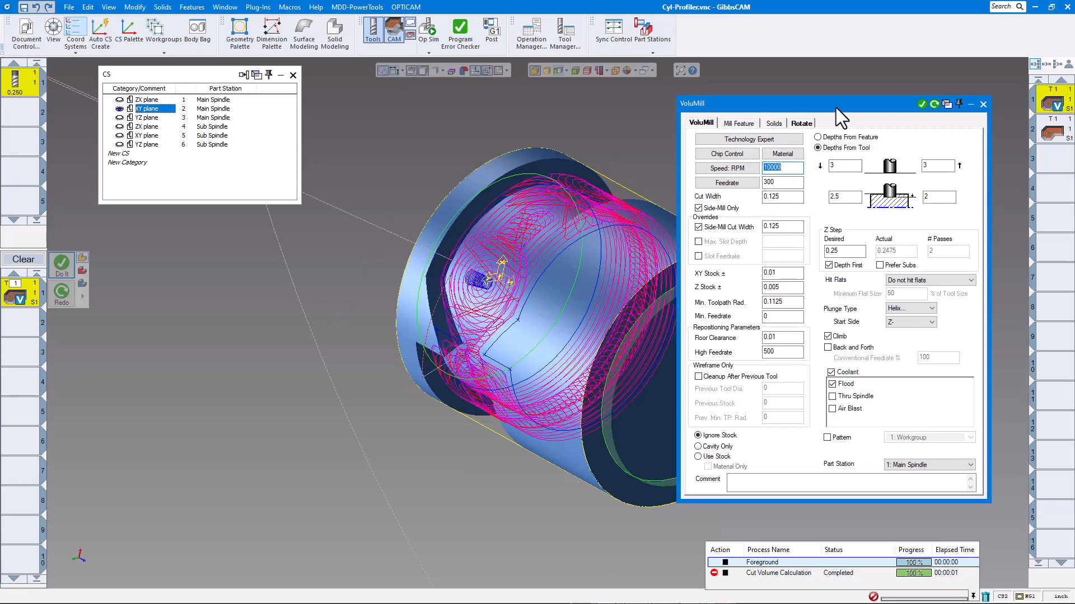
drag(835, 109, 798, 122)
click(762, 138)
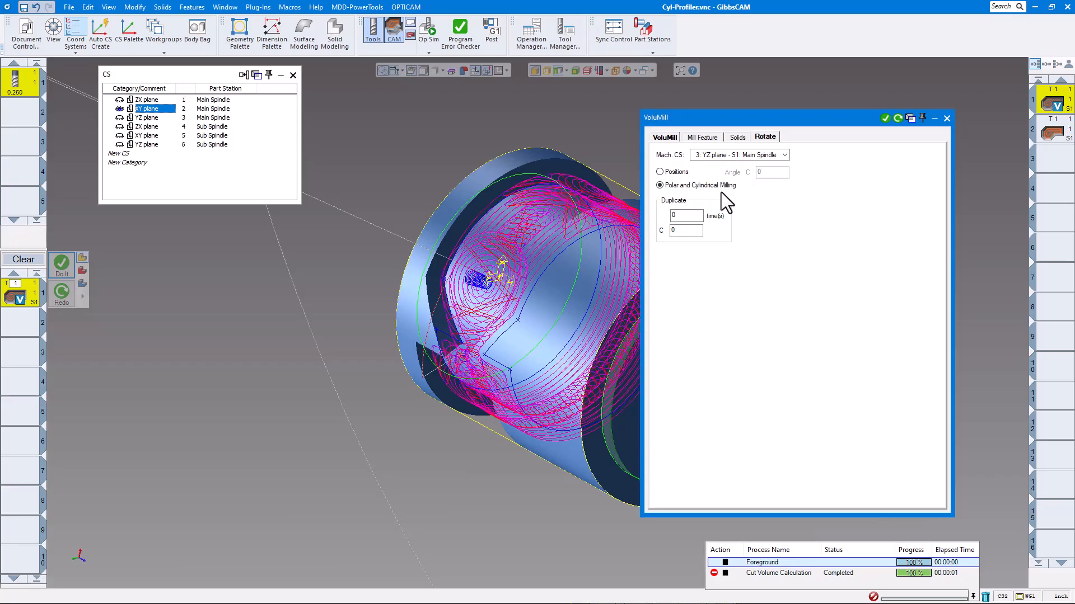
click(665, 138)
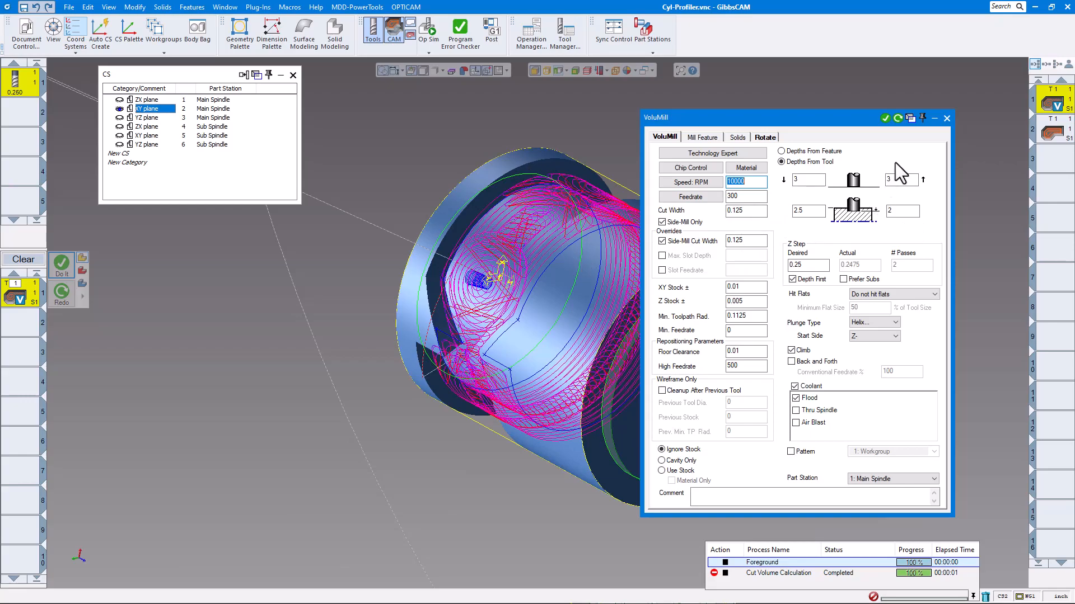
click(946, 119)
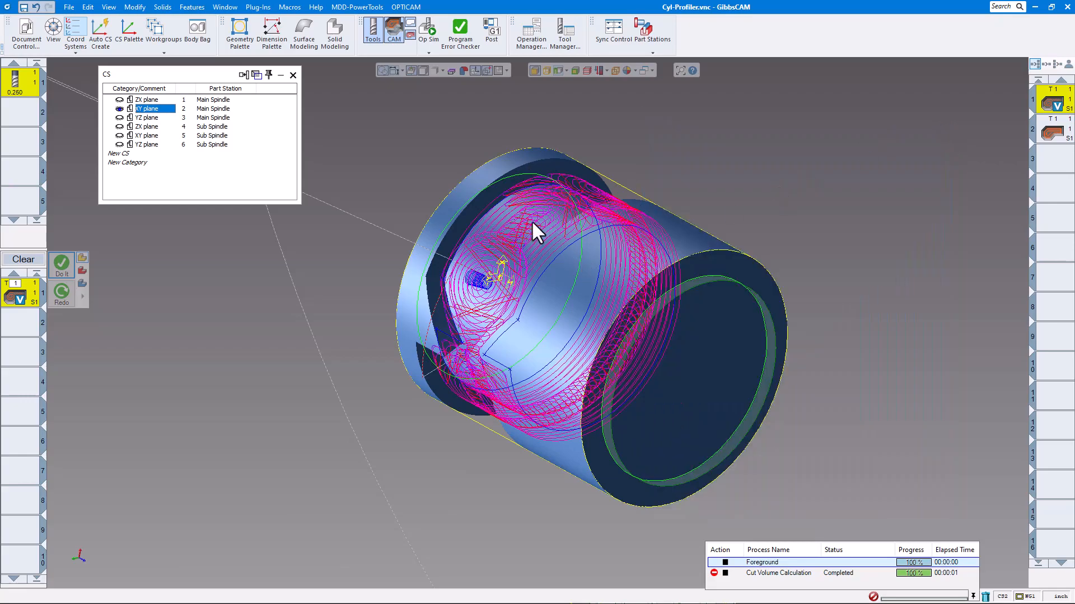
Step: Open the second operation's Roughing pocket process, examine its Rotate settings for polar and cylindrical milling, and close it
double_click(1052, 131)
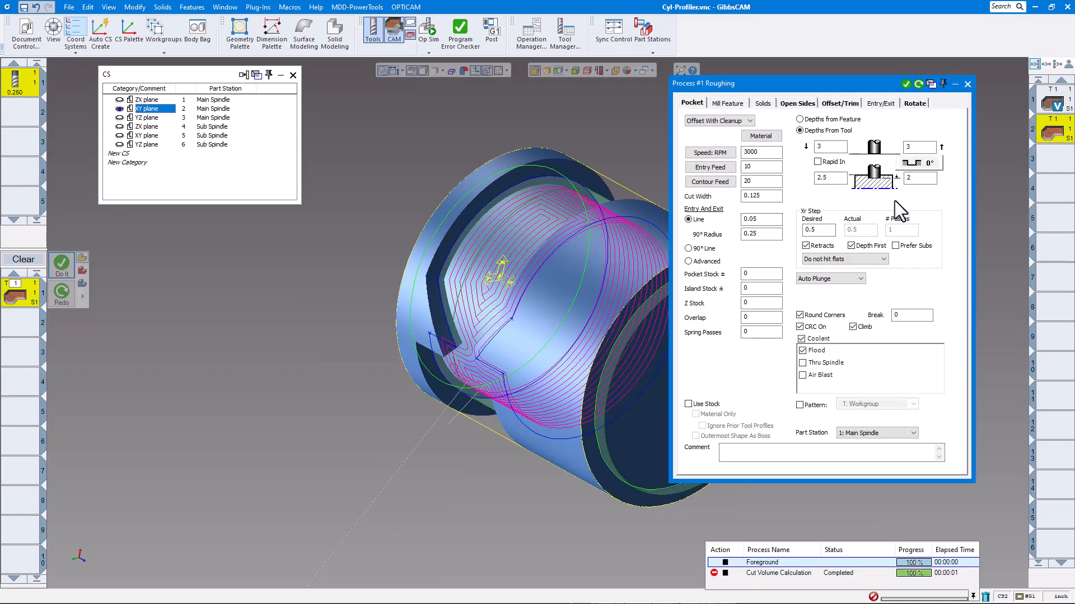
click(915, 104)
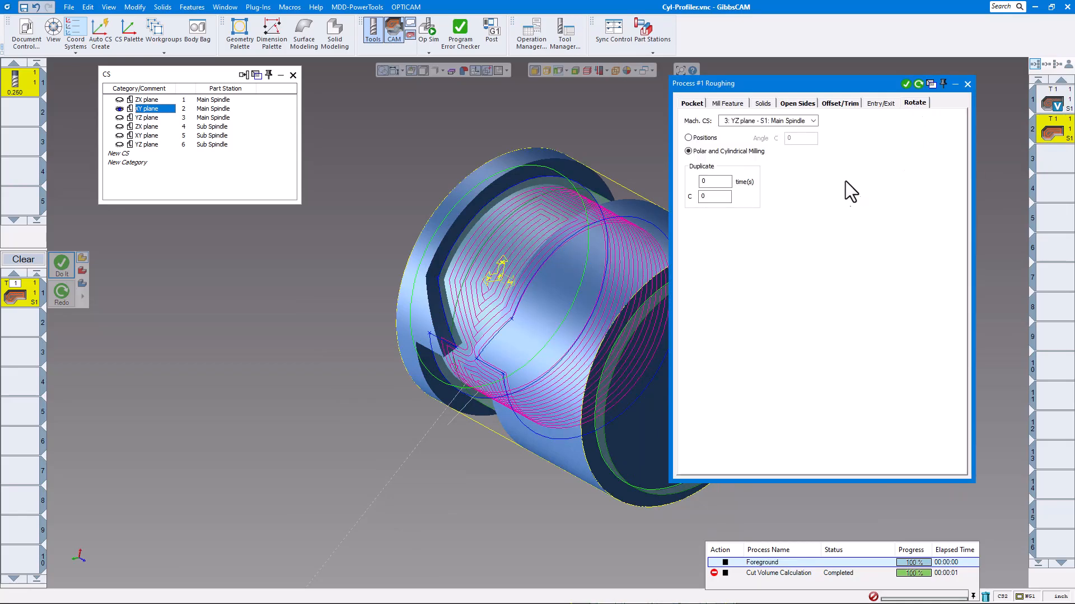
click(967, 85)
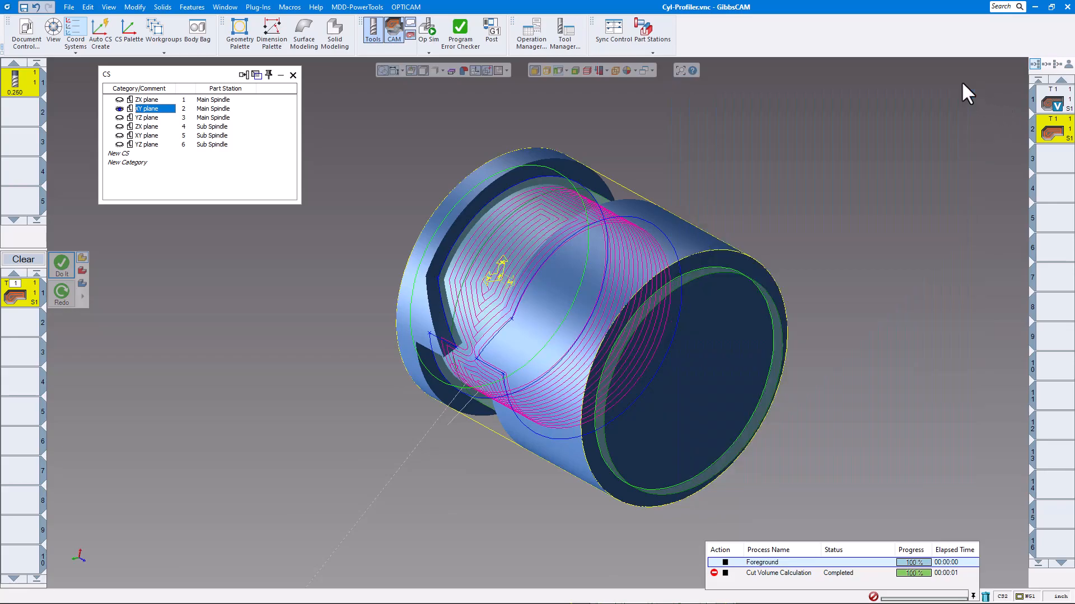
Step: Simulate the groove machining in Op Sim from the start at an adjusted playback speed, inspect the cut part, and close the simulation
click(428, 29)
click(136, 115)
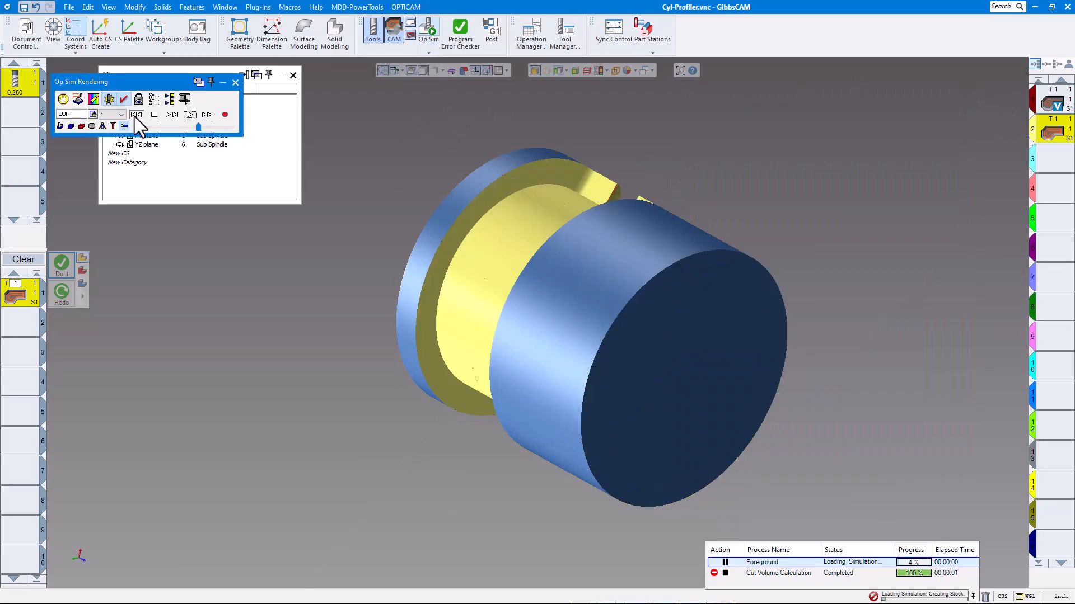
click(189, 115)
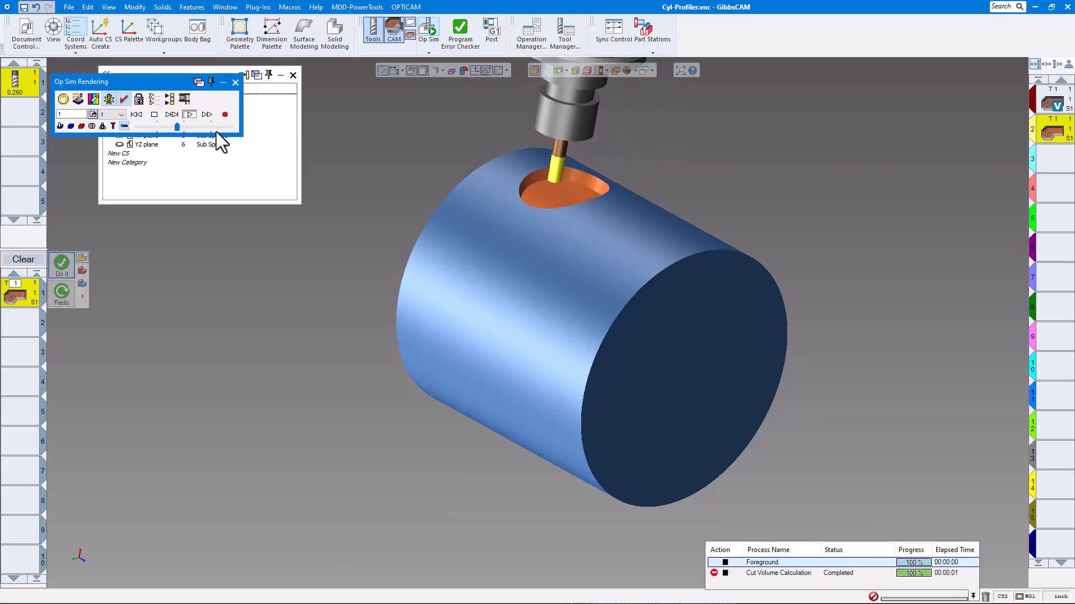
click(184, 126)
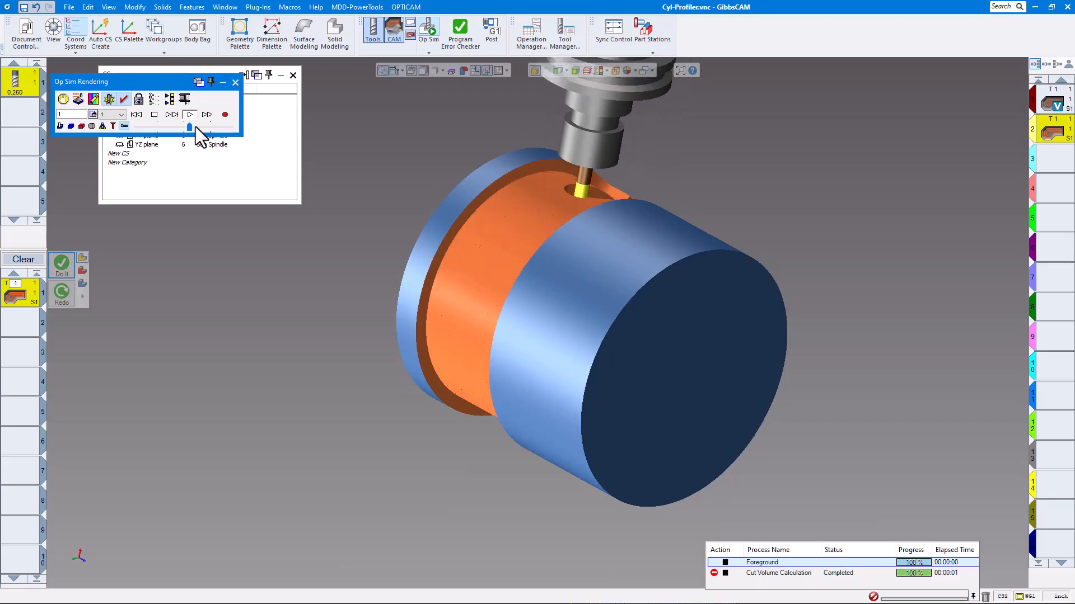
click(153, 114)
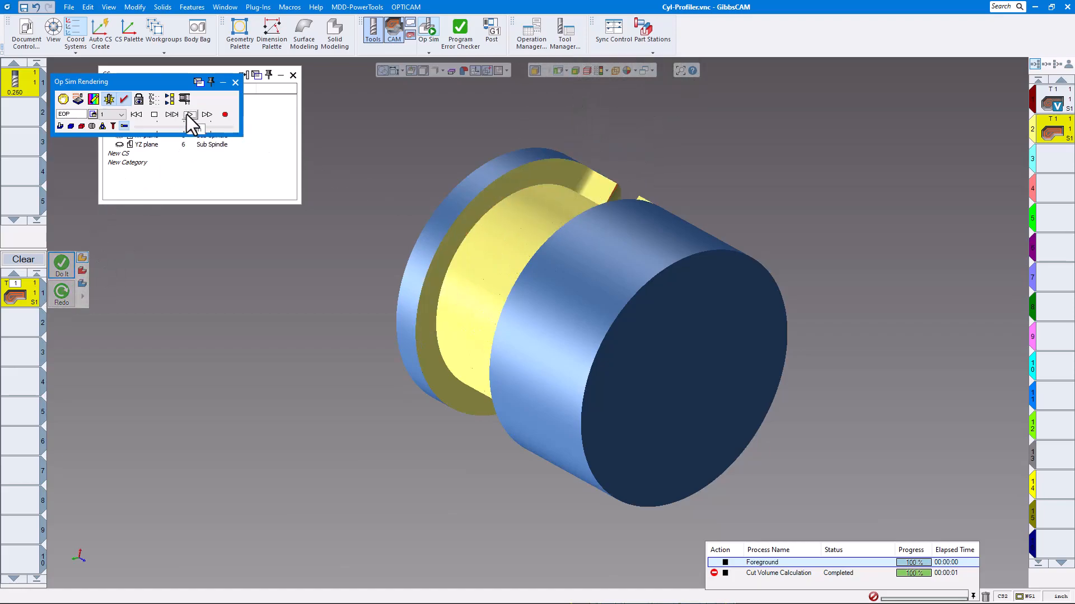
middle_drag(535, 206, 551, 220)
click(235, 82)
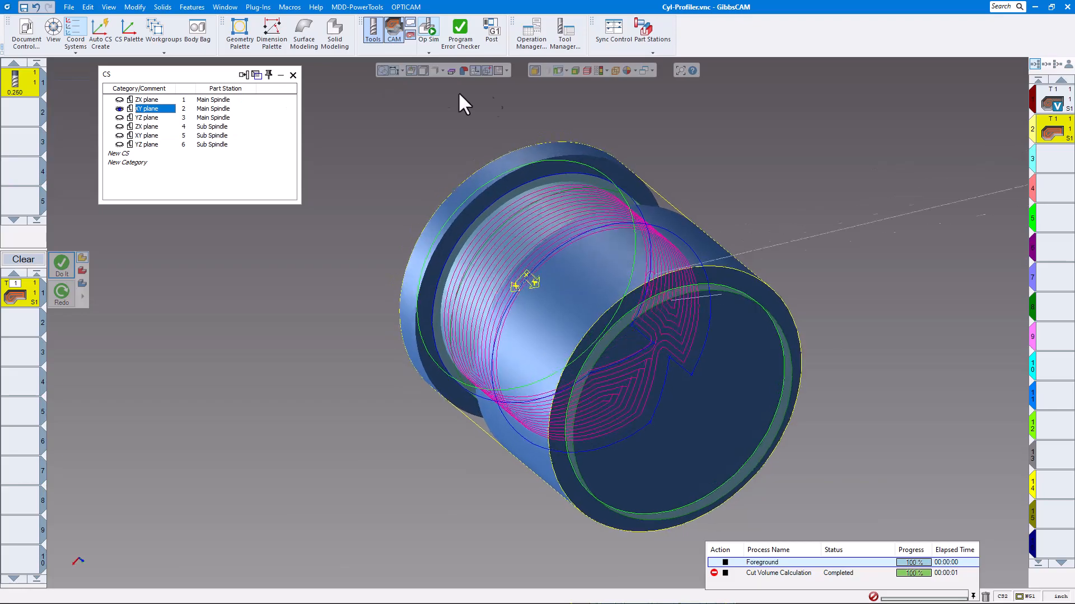
Step: Check the solid's display style options and select the VoluMill operation to view its toolpath around the cylindrical groove
click(565, 70)
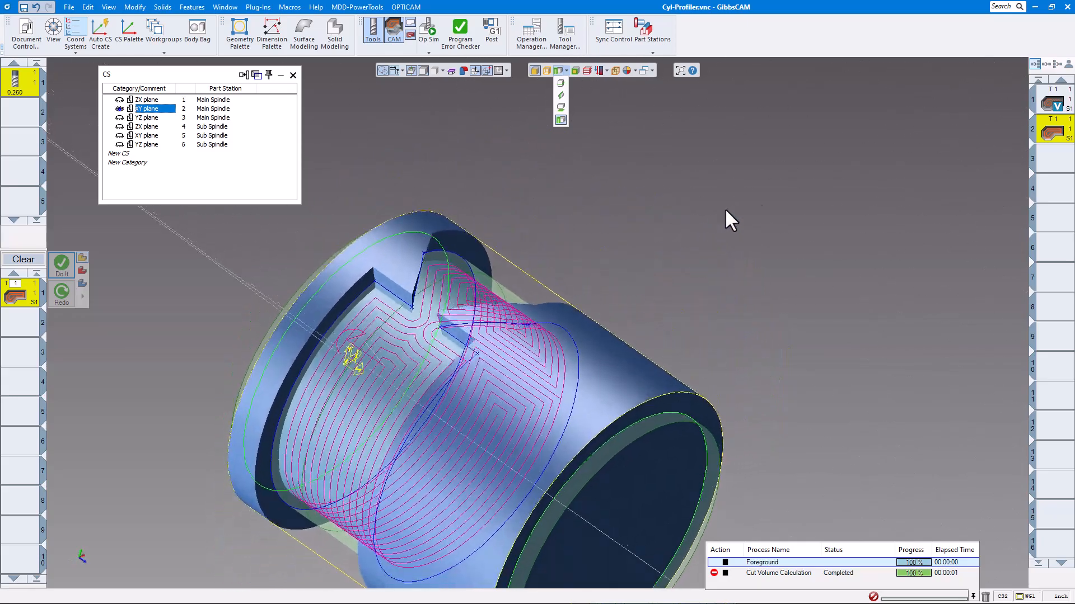
click(1053, 104)
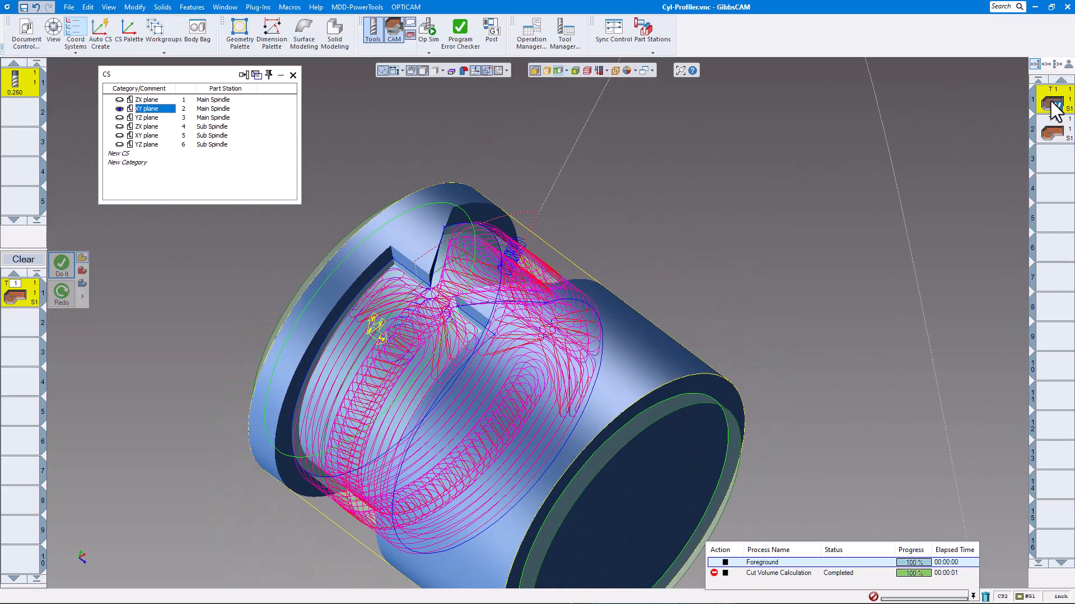